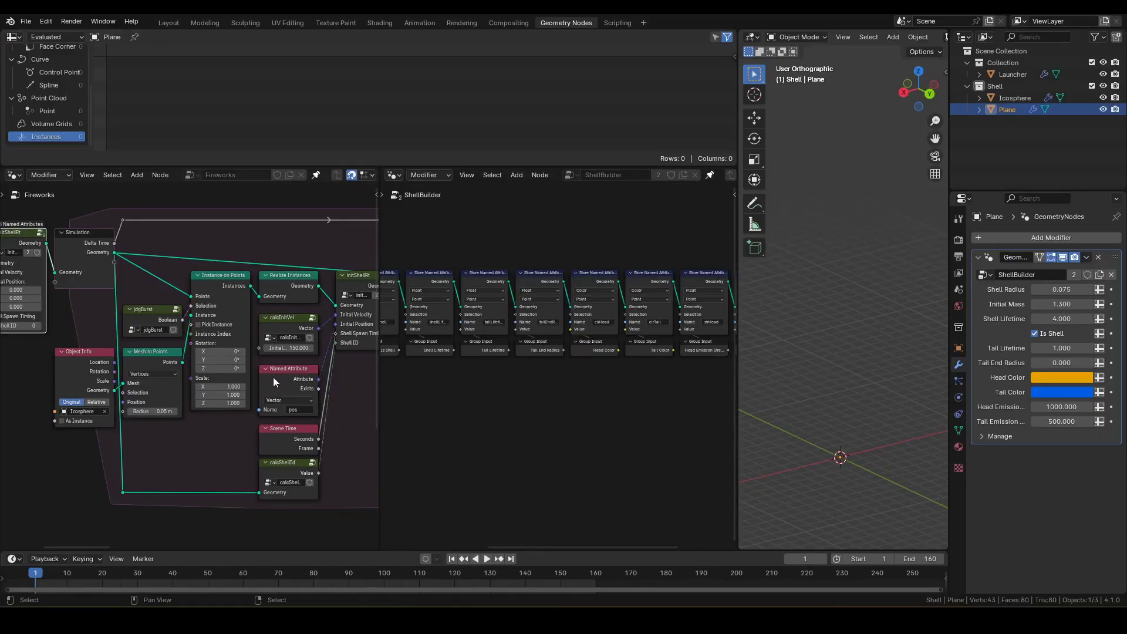
# In ShellBuilder, insert a Mesh to Points node between strTail and the Group Output.
pyautogui.moveTo(273, 377); pyautogui.dragTo(445, 362, button='middle')
pyautogui.click(118, 230)
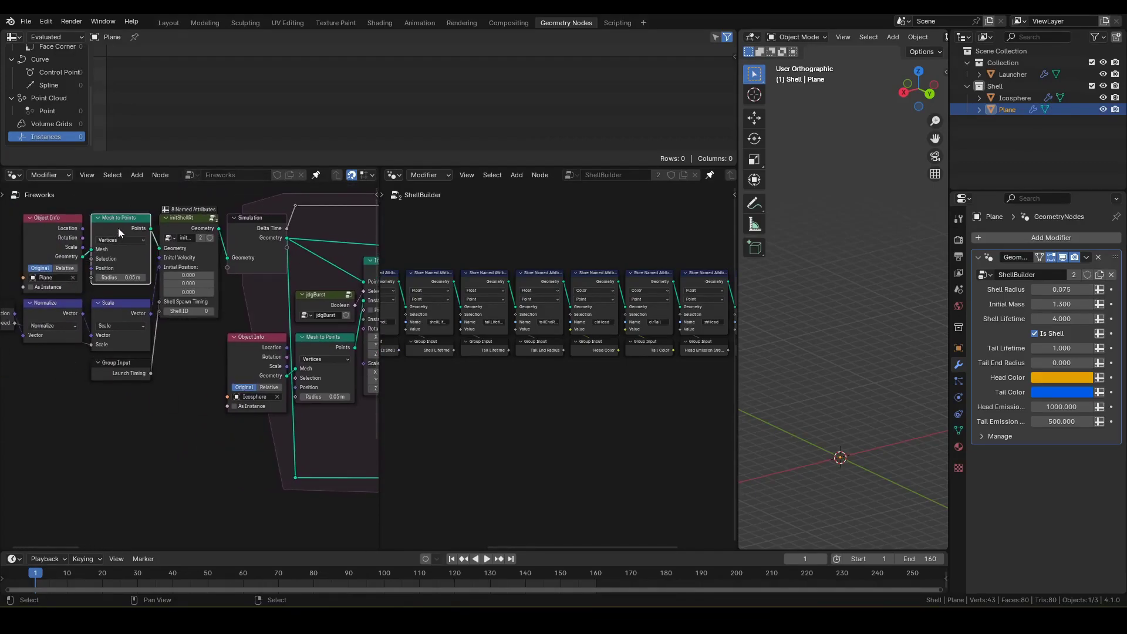
pyautogui.click(327, 342)
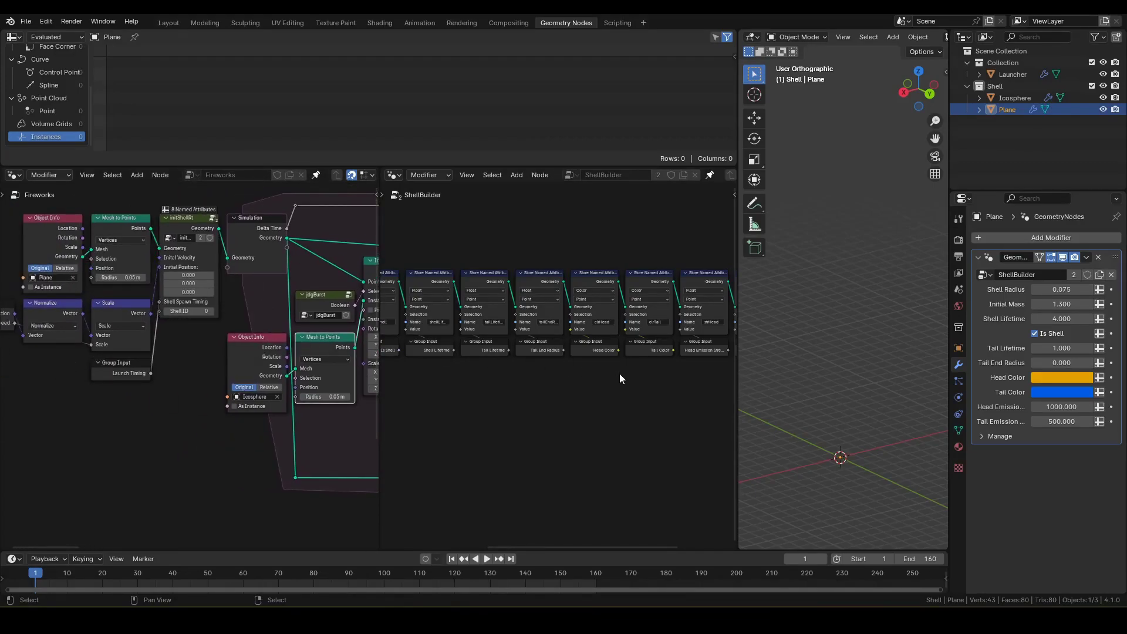
pyautogui.keyDown('ctrl'); pyautogui.scroll(-5, 618, 373); pyautogui.keyUp('ctrl')
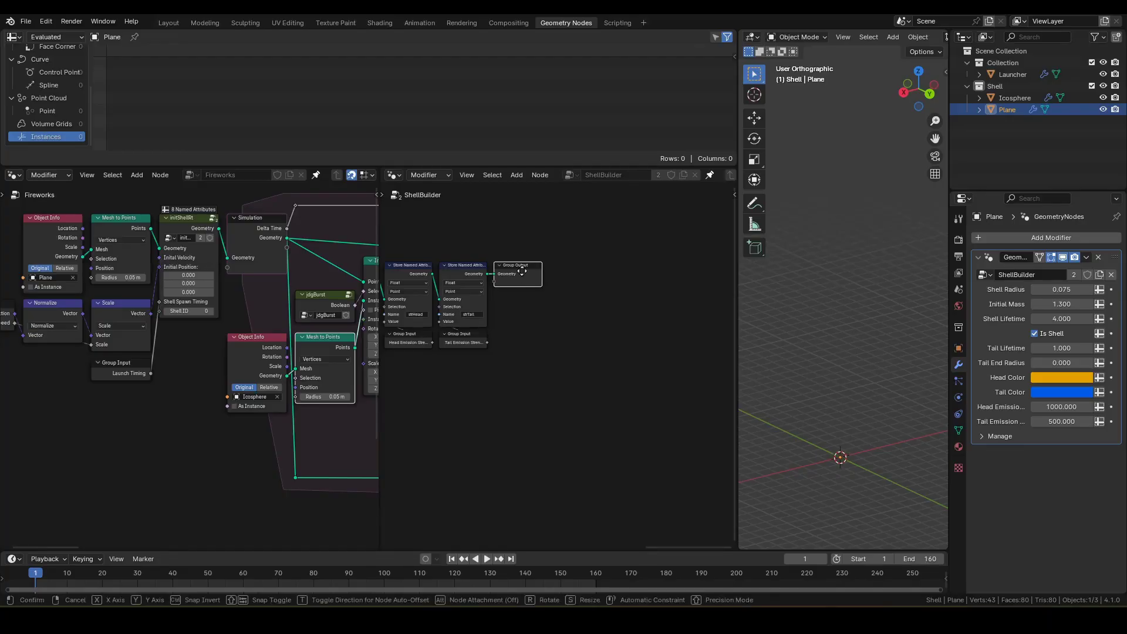
pyautogui.moveTo(522, 270); pyautogui.dragTo(613, 271)
pyautogui.press('F3')
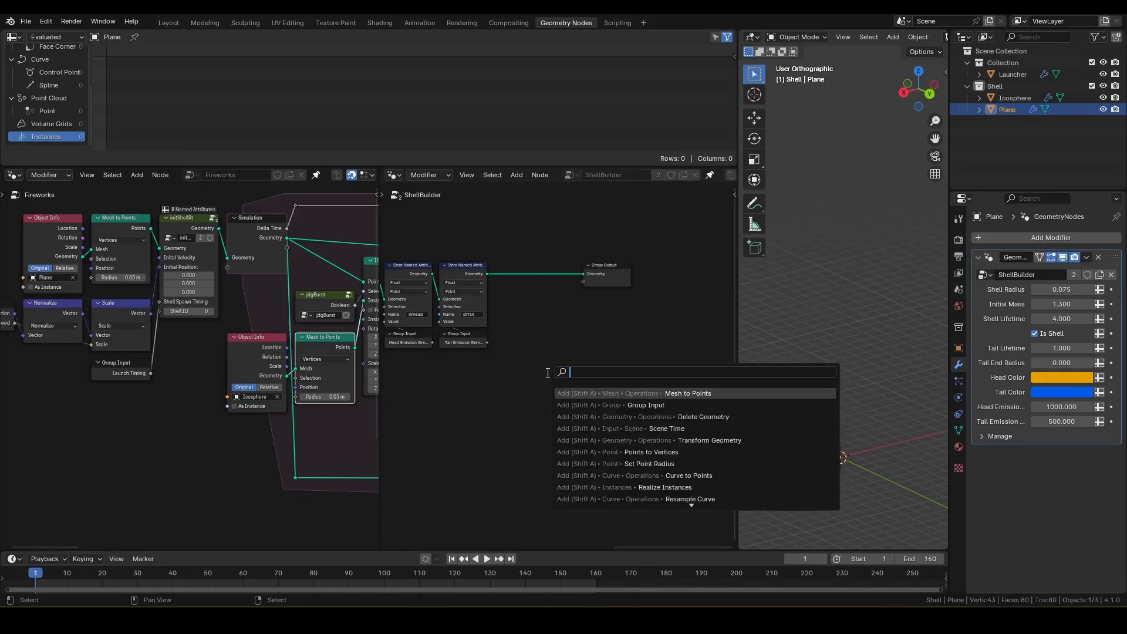
pyautogui.write('mesh')
pyautogui.press('Return')
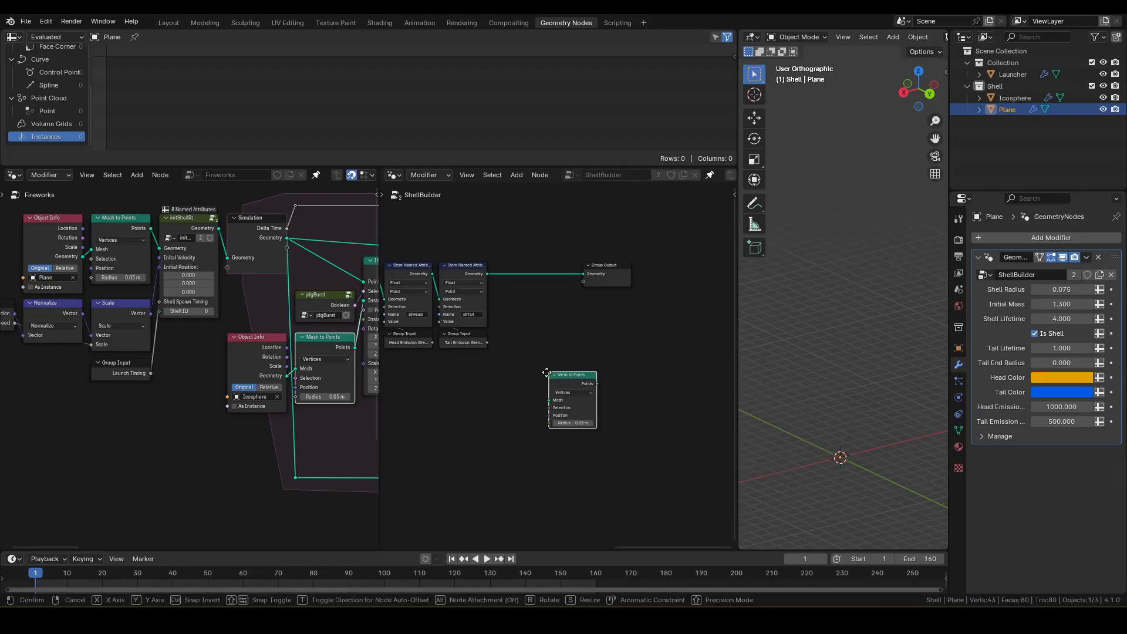
pyautogui.click(527, 264)
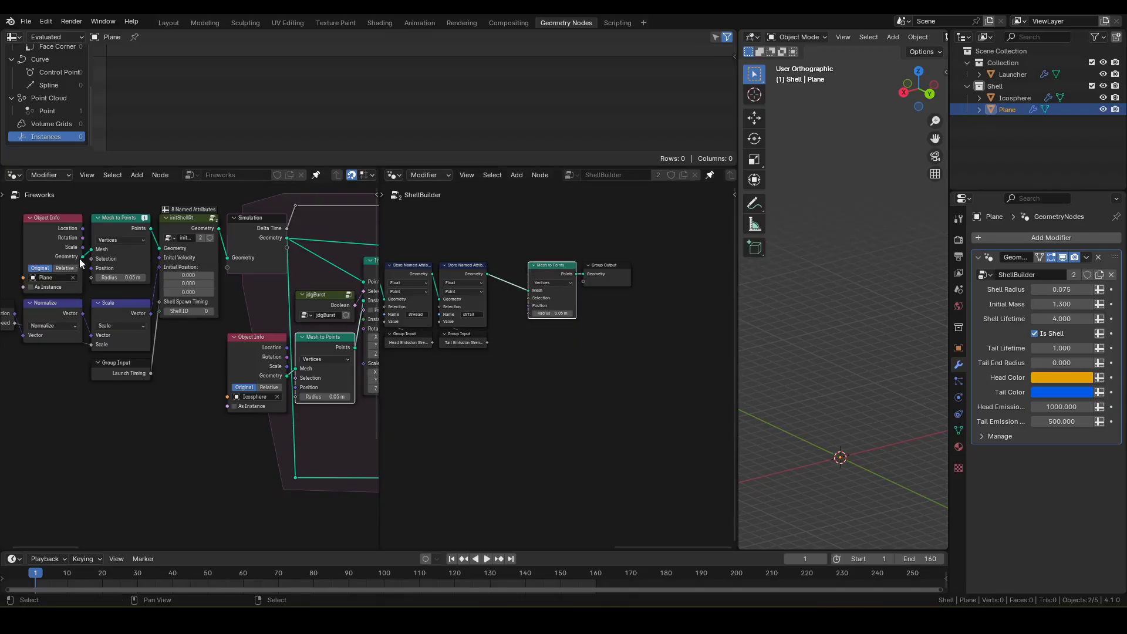
# Dissolve both Mesh to Points nodes in the Fireworks tree, keeping their links connected.
pyautogui.click(121, 222)
pyautogui.keyDown('shift'); pyautogui.click(321, 346); pyautogui.keyUp('shift')
pyautogui.hotkey('ctrl', 'x')
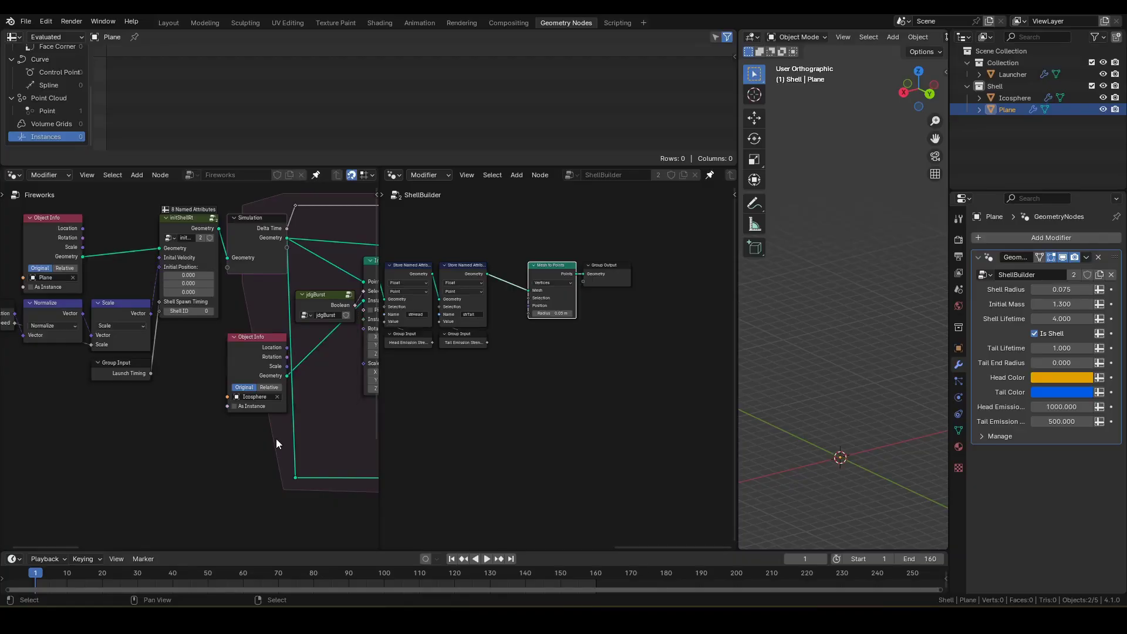
pyautogui.keyDown('shift'); pyautogui.scroll(2, 308, 421); pyautogui.keyUp('shift')
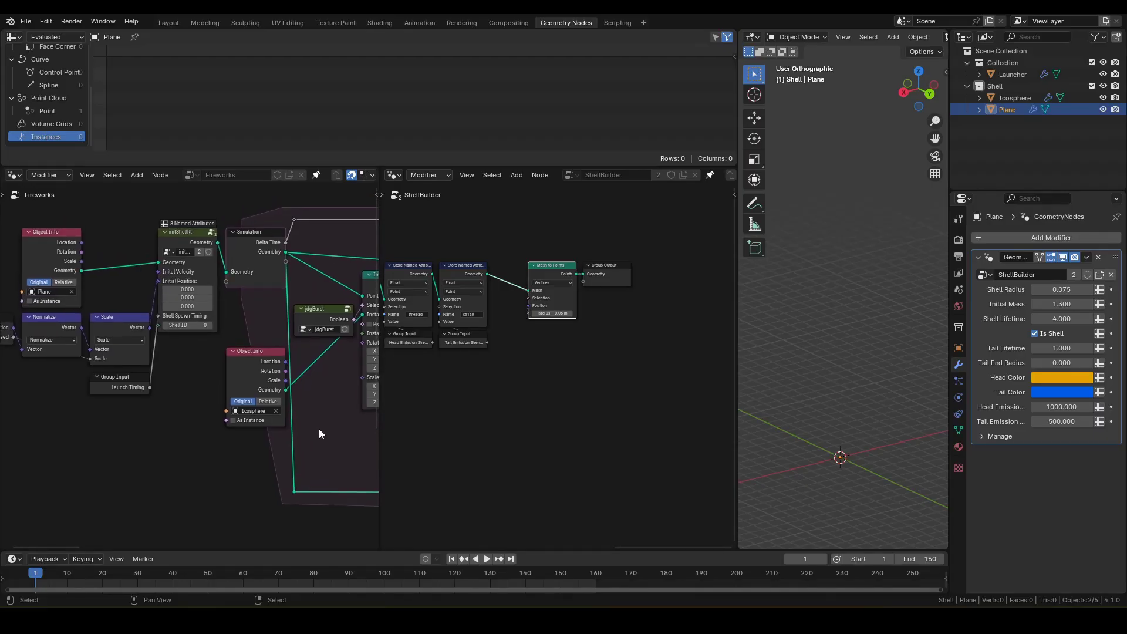
pyautogui.scroll(-1, 477, 374)
pyautogui.moveTo(478, 375); pyautogui.dragTo(568, 364, button='middle')
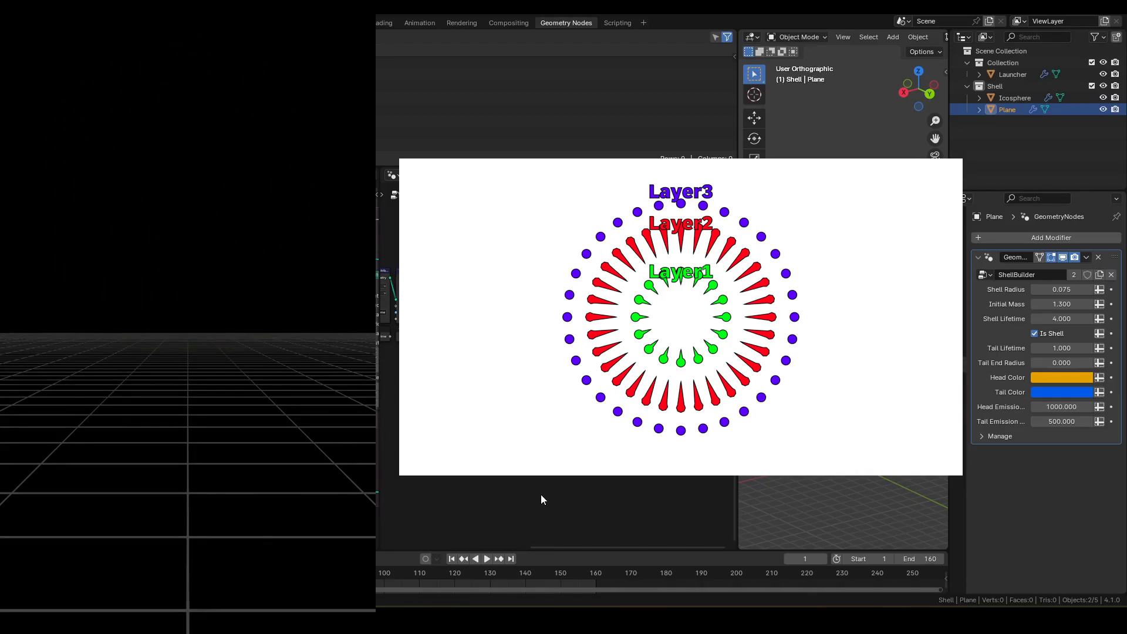
# Start playing the fireworks animation from the 3D viewport.
pyautogui.press('space')
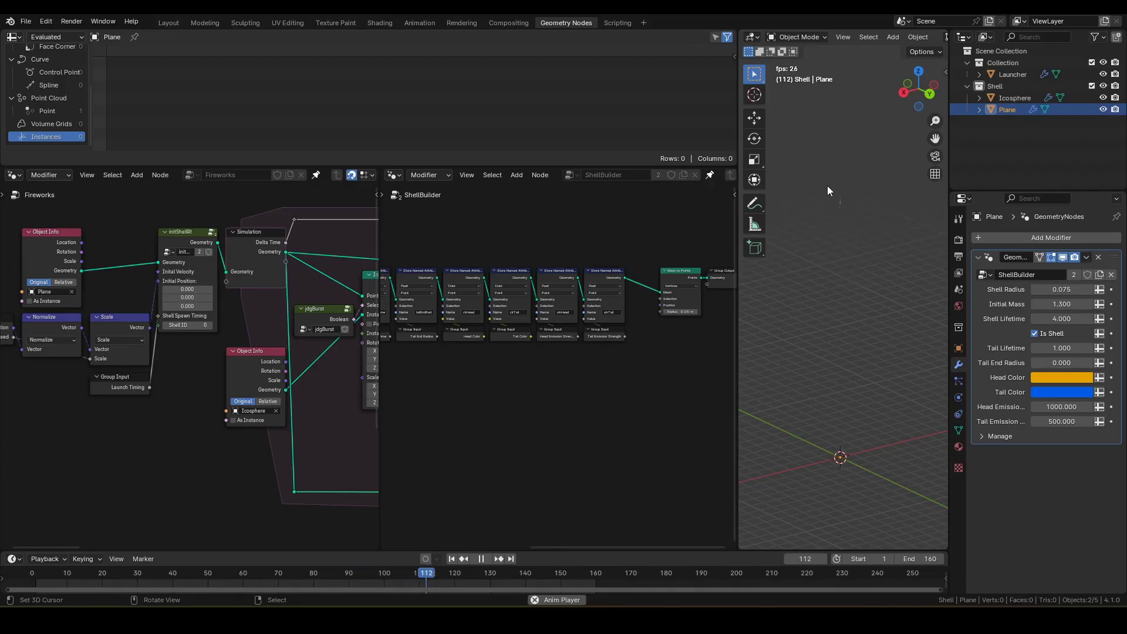
# Stop playback at frame 141, preview the glow in Rendered shading, then return to Solid.
pyautogui.press('space')
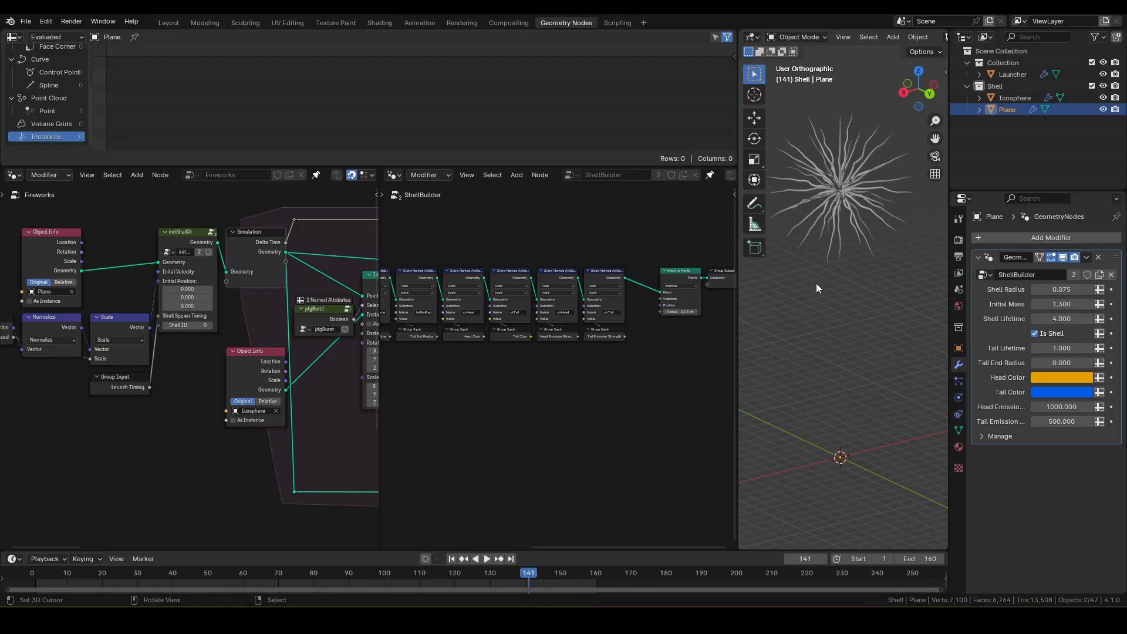
pyautogui.press('z')
pyautogui.click(833, 207)
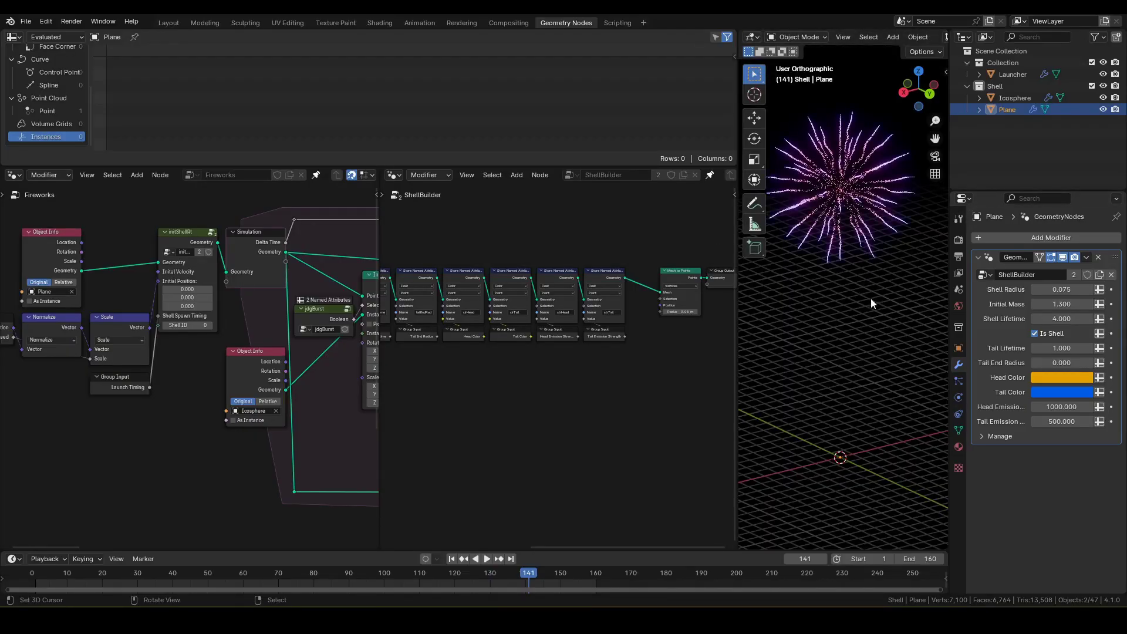
pyautogui.press('z')
pyautogui.click(933, 258)
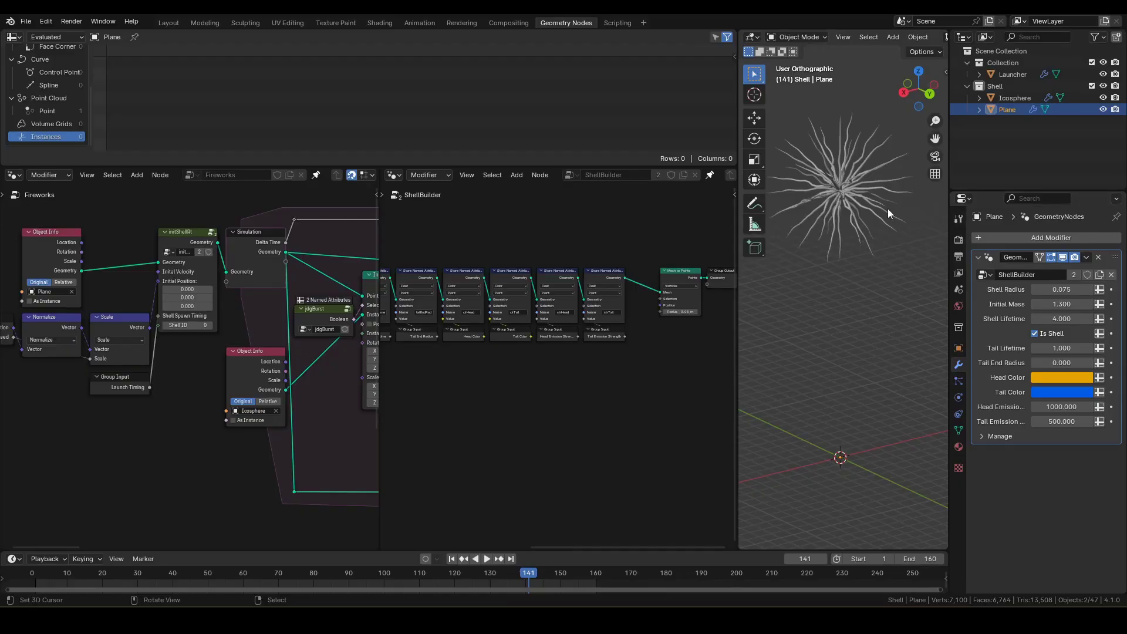
# Rename the Plane object to Shell_0_1 in the Outliner.
pyautogui.doubleClick(1014, 108)
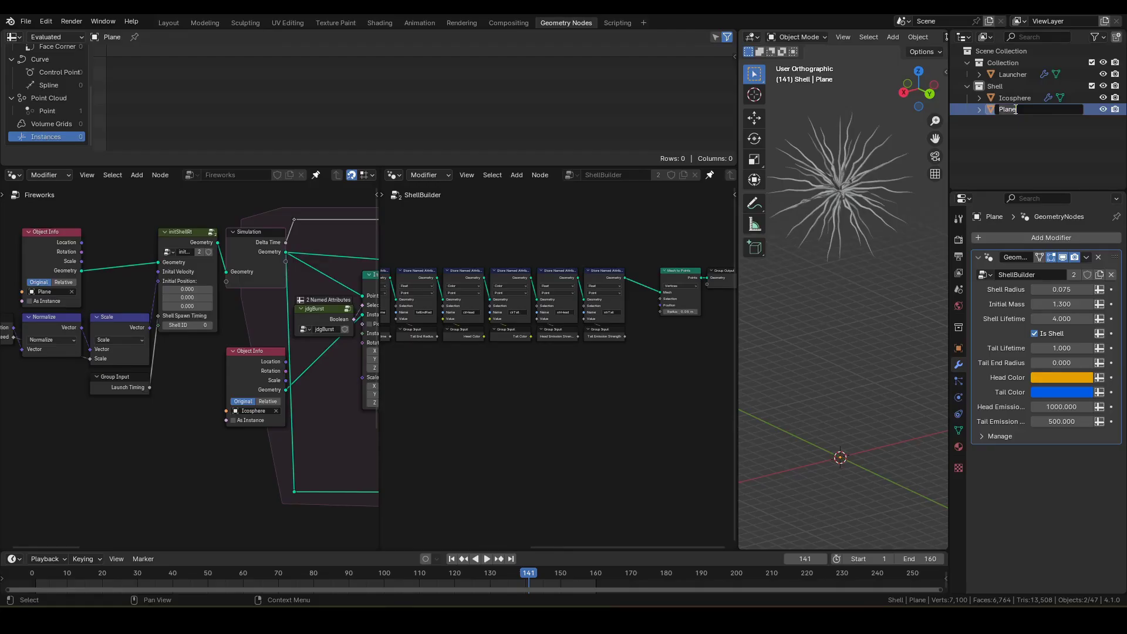
pyautogui.hotkey('ctrl', 'BackSpace')
pyautogui.write('Shell_0_1')
pyautogui.press('Return')
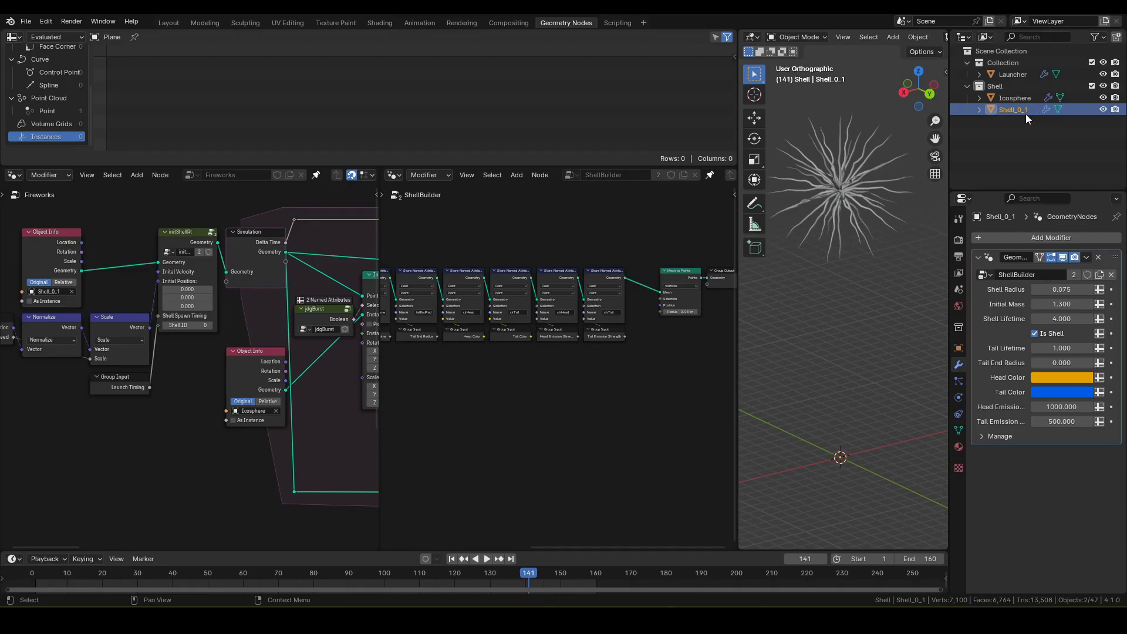
# Rename the Icosphere object to Shell_1_1.
pyautogui.click(1023, 98)
pyautogui.doubleClick(1023, 98)
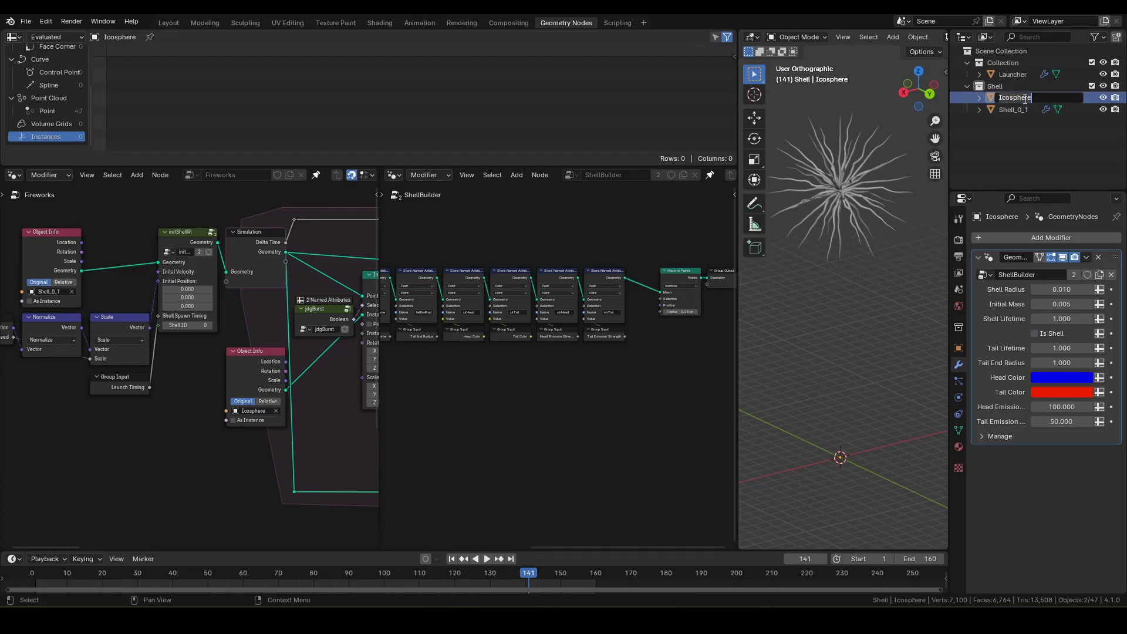
pyautogui.write('Shell_1_1')
pyautogui.press('Return')
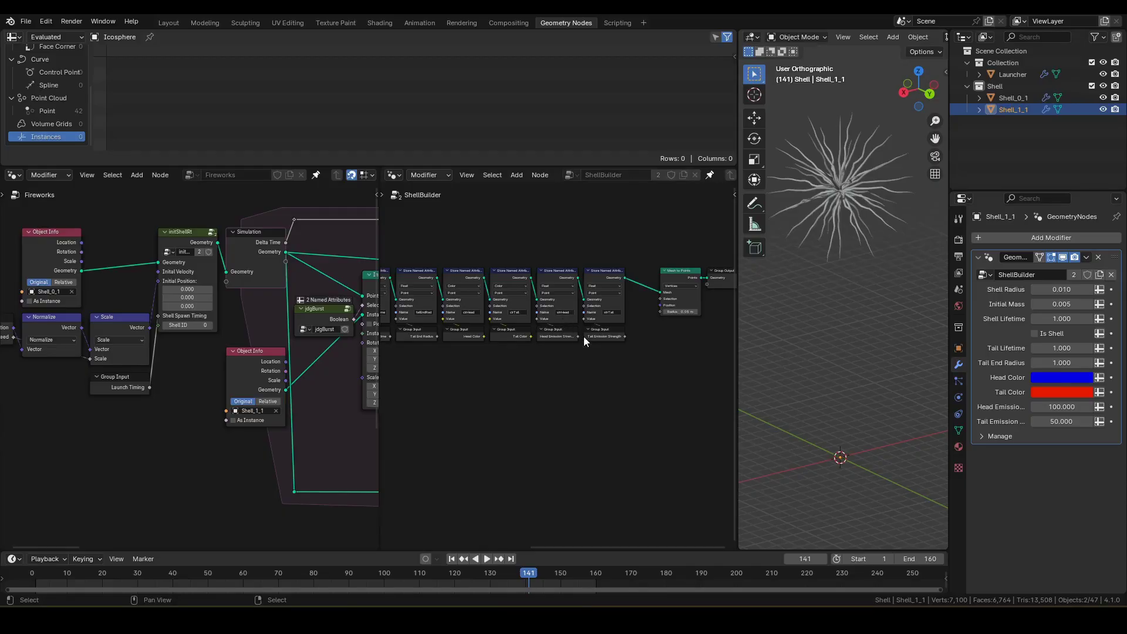
# Maximize the ShellBuilder editor and shift Mesh to Points and Group Output to the right.
pyautogui.click(1010, 98)
pyautogui.click(1014, 110)
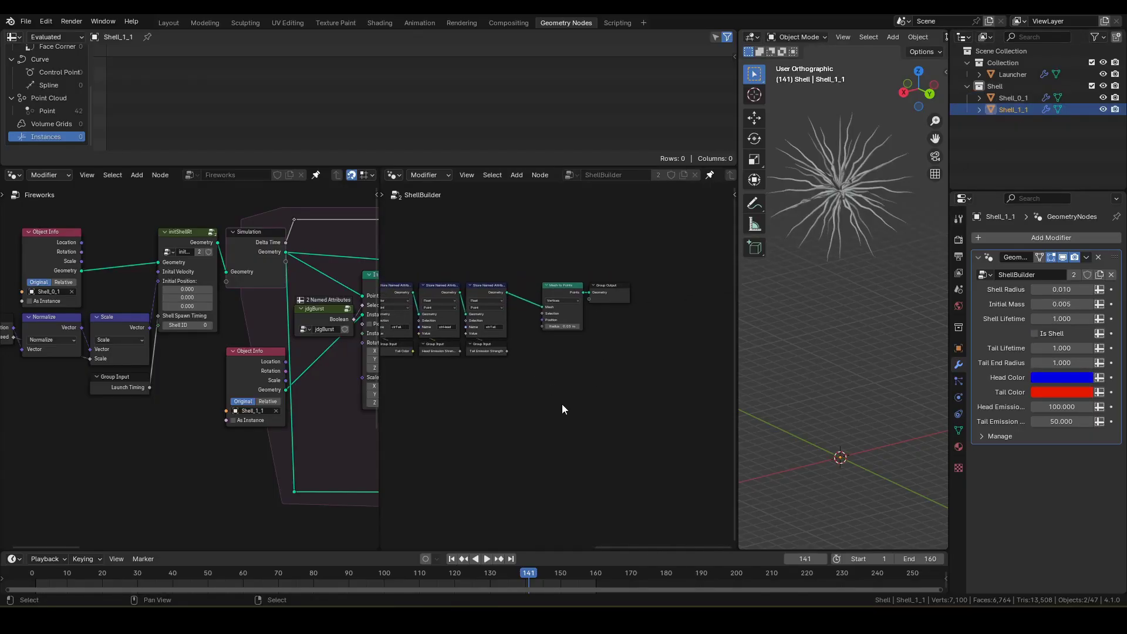
pyautogui.hotkey('ctrl', 'space')
pyautogui.scroll(5, 458, 396)
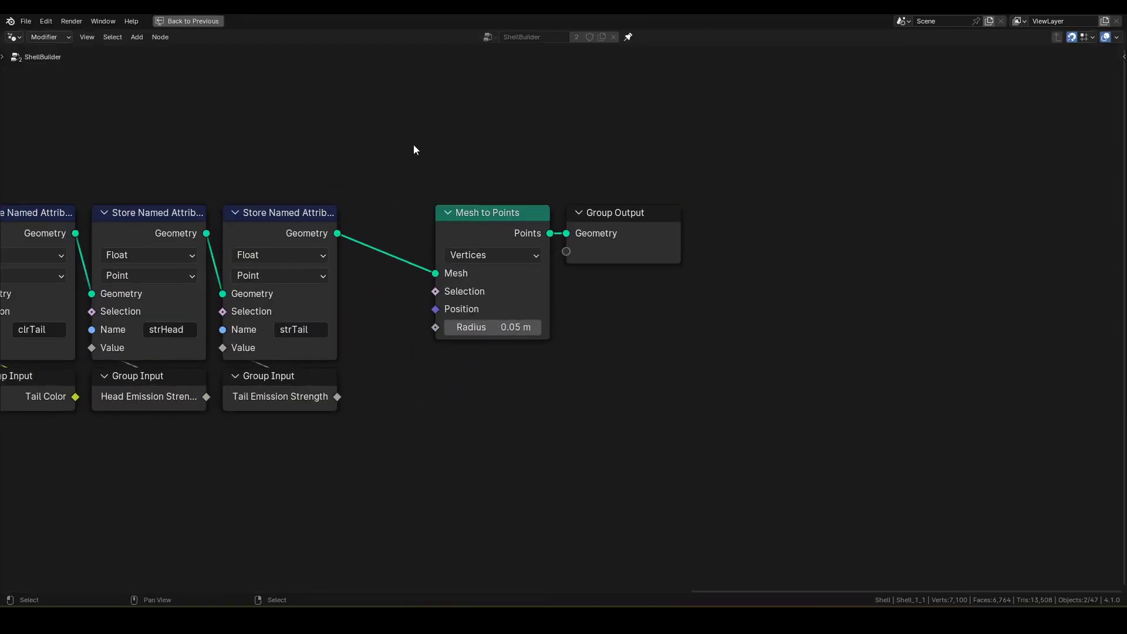
pyautogui.moveTo(413, 144); pyautogui.dragTo(723, 377)
pyautogui.press('g')
pyautogui.press('x')
pyautogui.scroll(1, 604, 334)
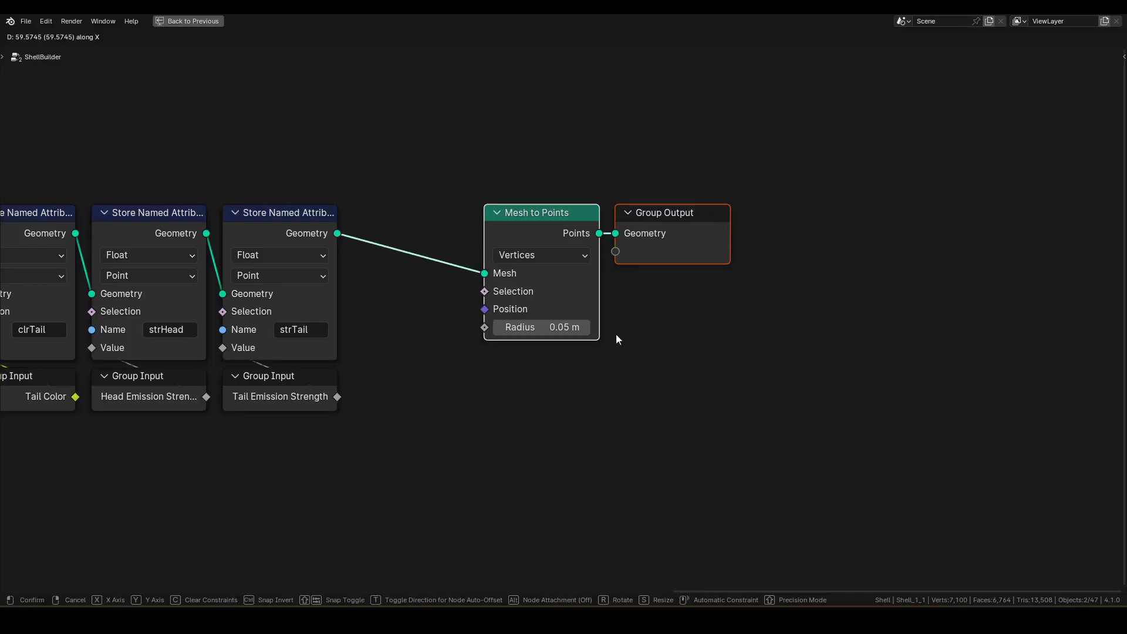
pyautogui.click(617, 335)
pyautogui.click(525, 354)
# Insert an Integer Store Named Attribute node named shellLvl into the Mesh link.
pyautogui.press('F3')
pyautogui.write('sna')
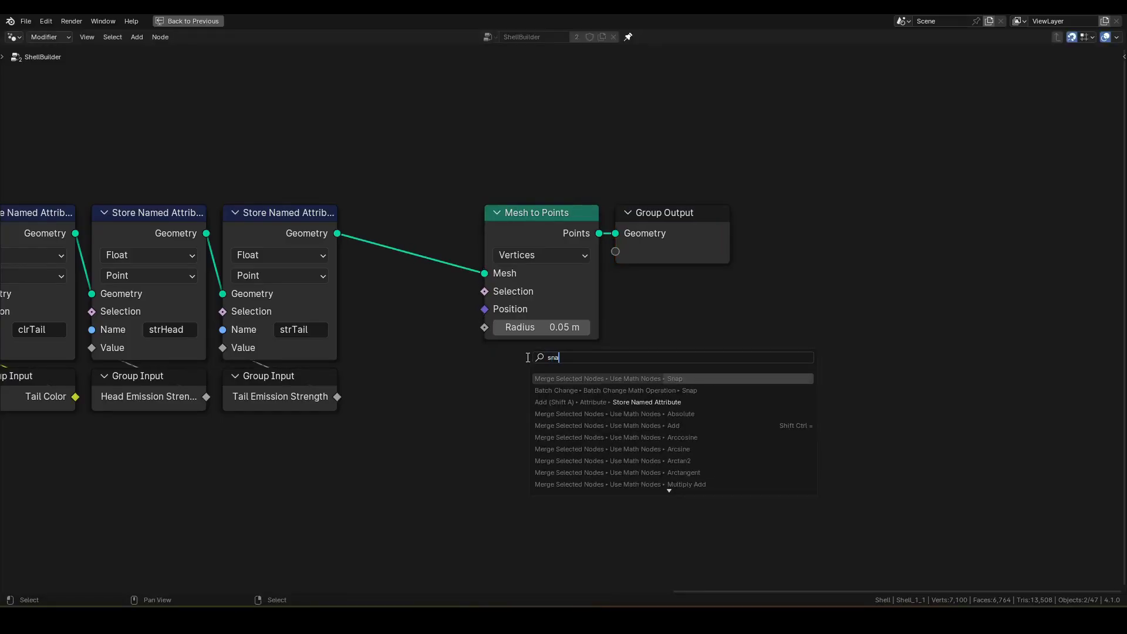
pyautogui.press('Down')
pyautogui.press('Down')
pyautogui.press('Return')
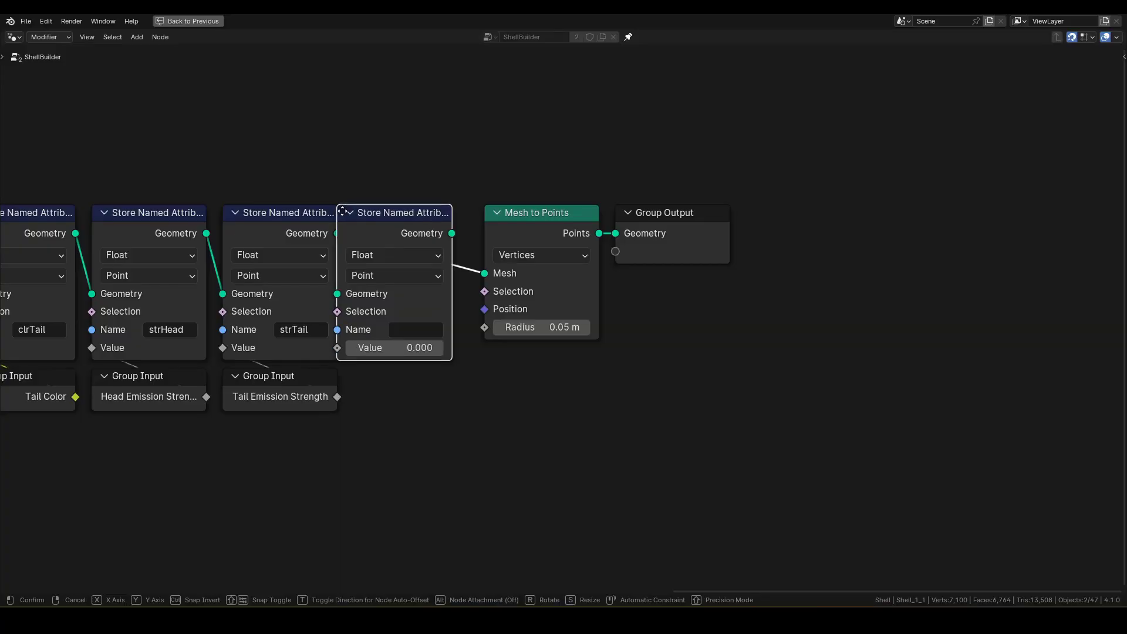
pyautogui.click(358, 210)
pyautogui.click(403, 252)
pyautogui.click(380, 312)
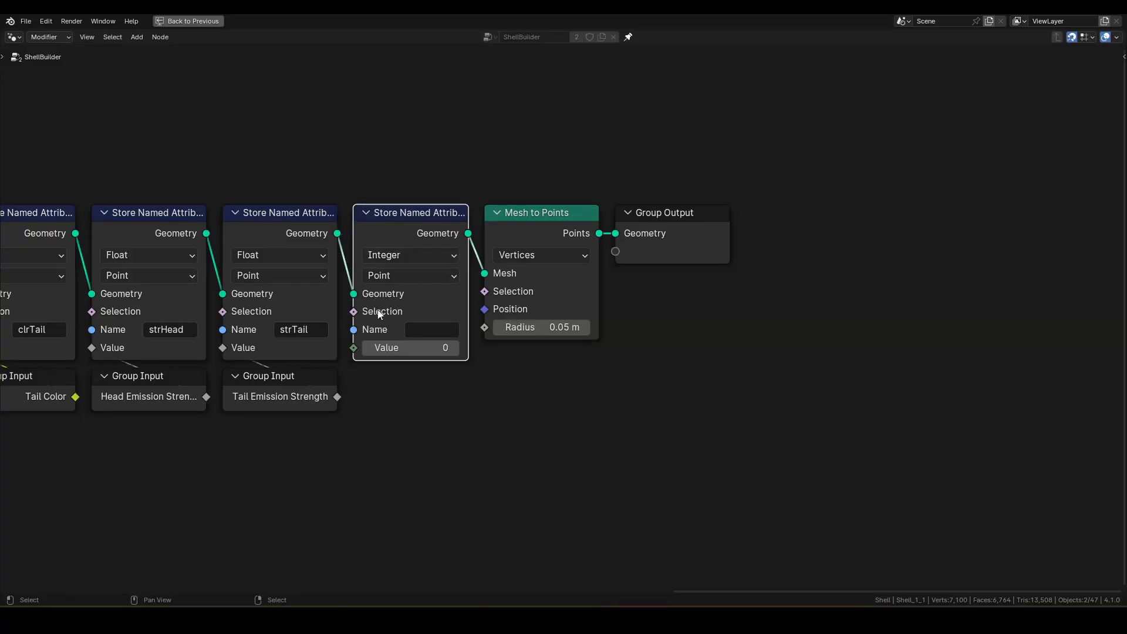
pyautogui.click(422, 330)
pyautogui.write('she')
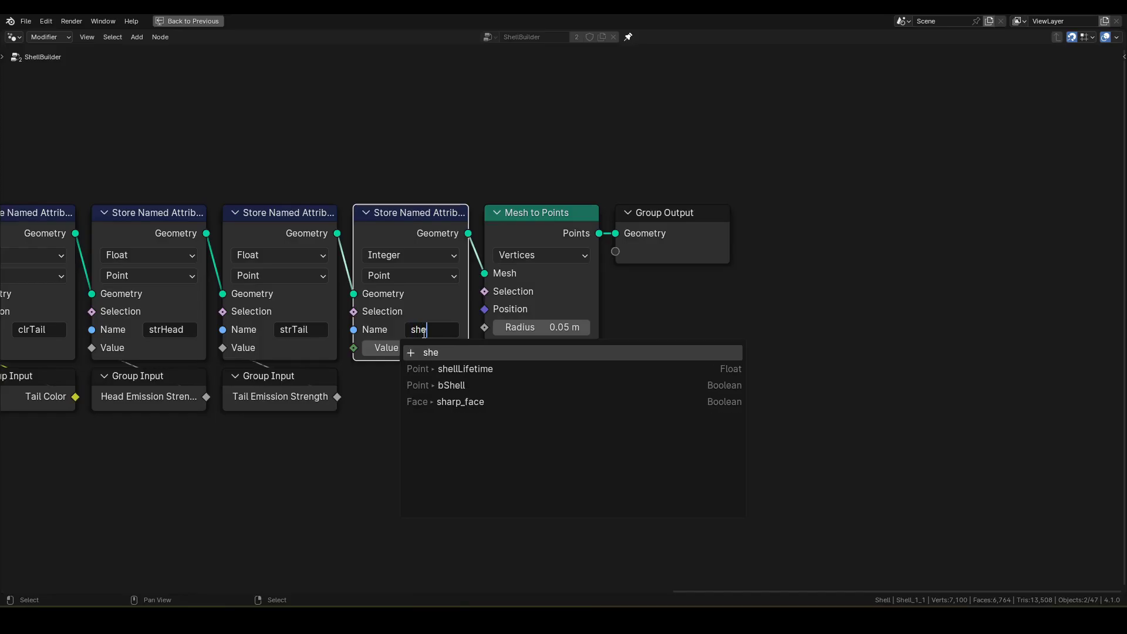
pyautogui.write('llLvl')
pyautogui.press('Return')
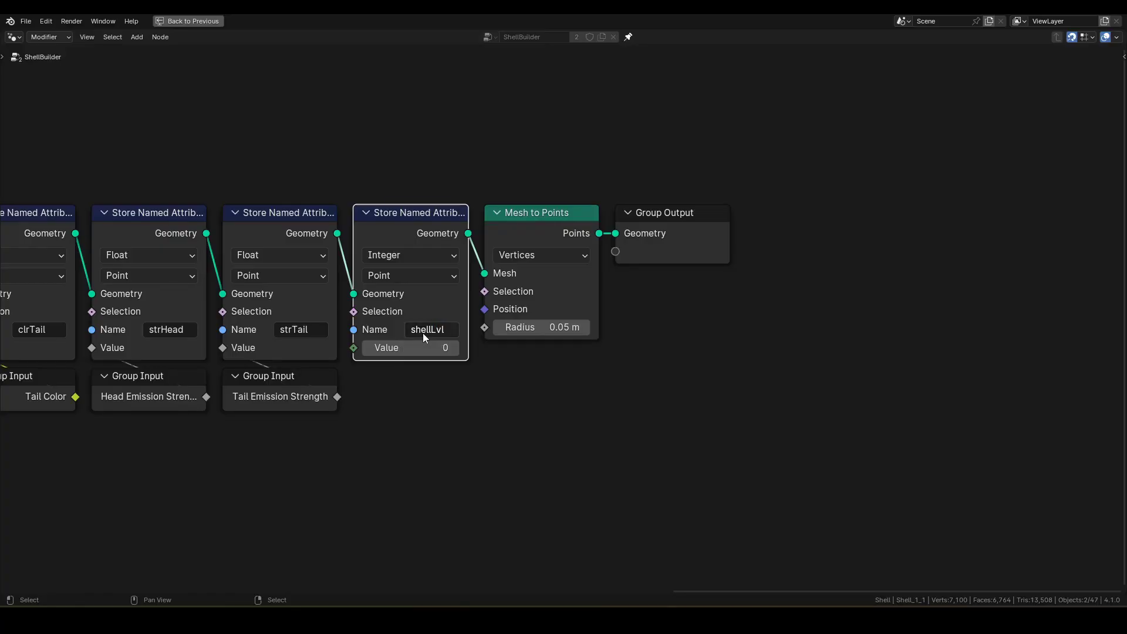
# Feed shellLvl's Value from a Group Input and rename that input to Shell Level.
pyautogui.moveTo(351, 352); pyautogui.dragTo(376, 379)
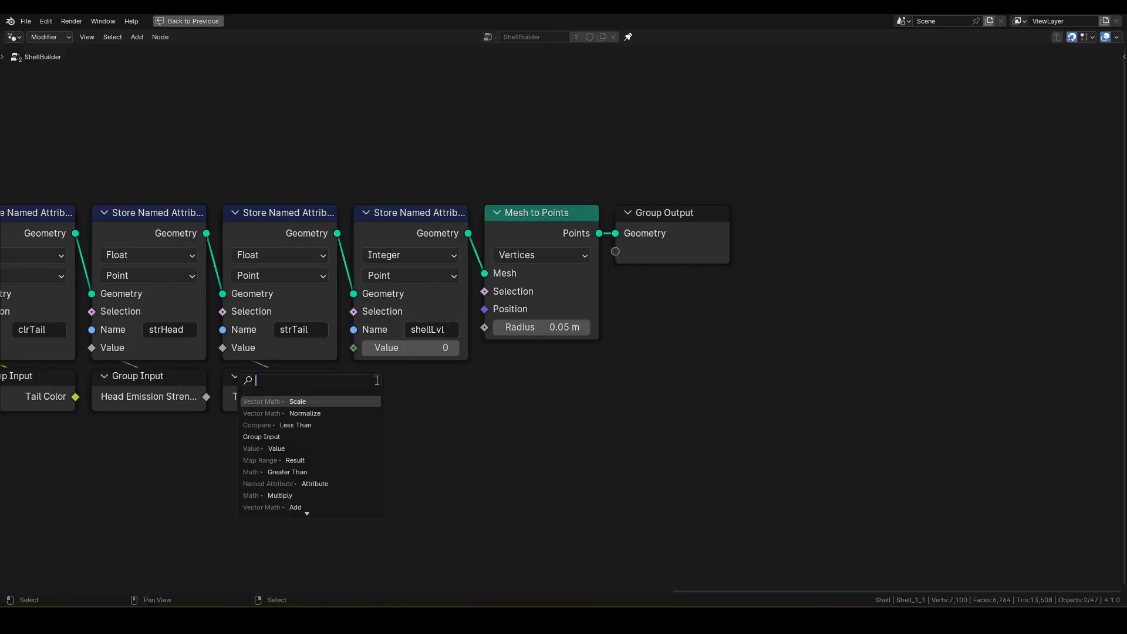
pyautogui.write('gi')
pyautogui.click(352, 402)
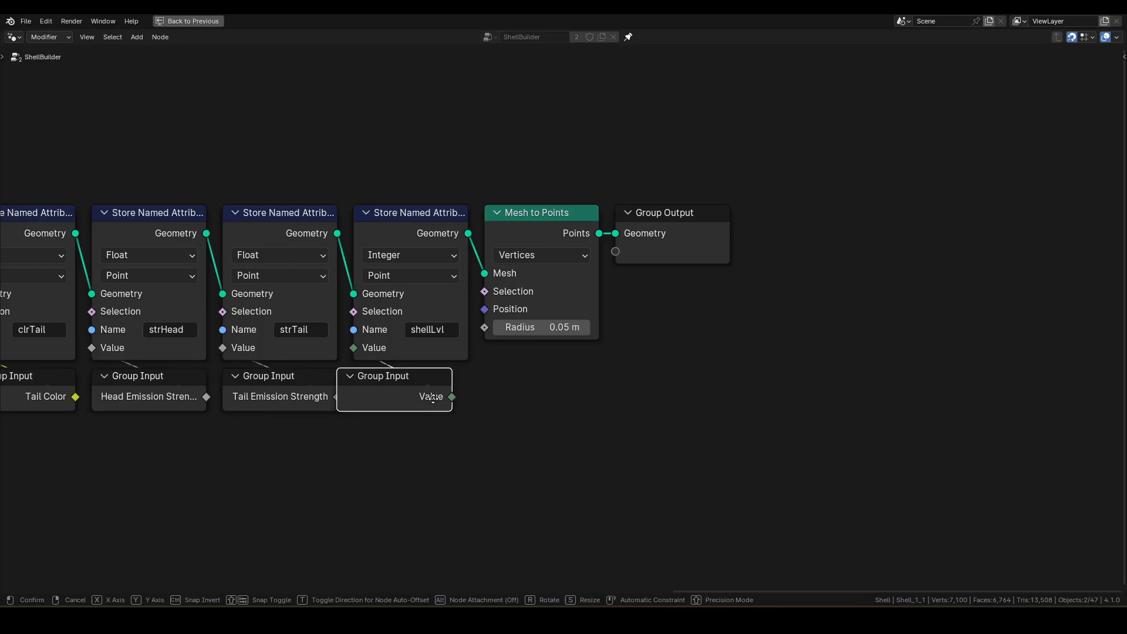
pyautogui.click(534, 398)
pyautogui.press('n')
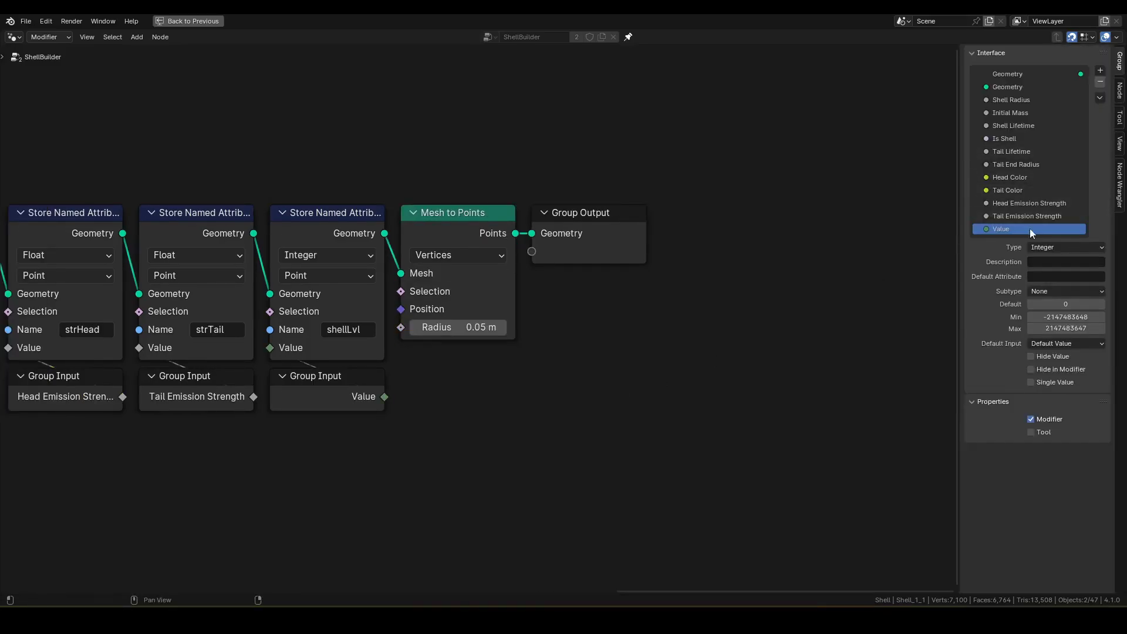
pyautogui.doubleClick(1020, 231)
pyautogui.write('Shell Level')
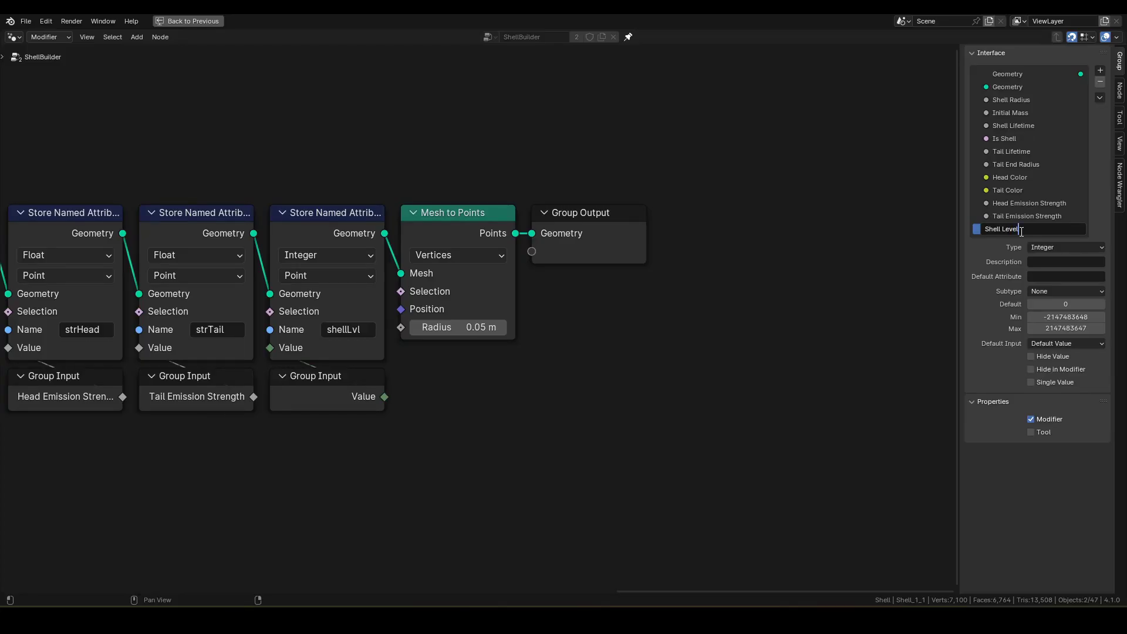
pyautogui.press('Return')
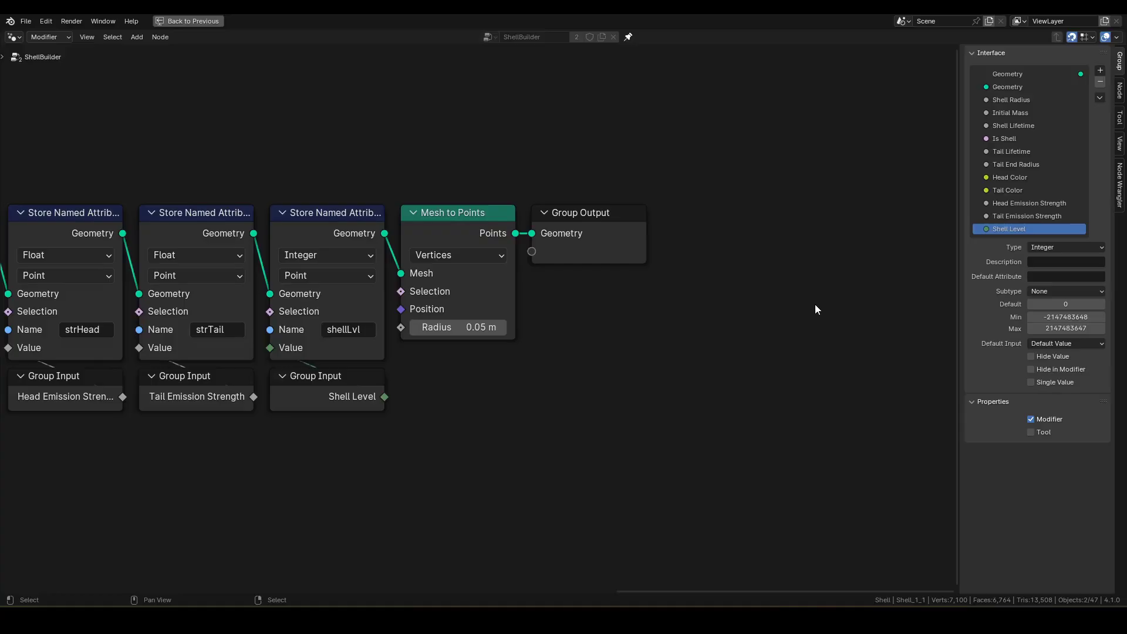
# Set Shell_1_1's ShellBuilder Shell Level to 1, leaving Shell_0_1 at 0.
pyautogui.press('n')
pyautogui.hotkey('ctrl', 'space')
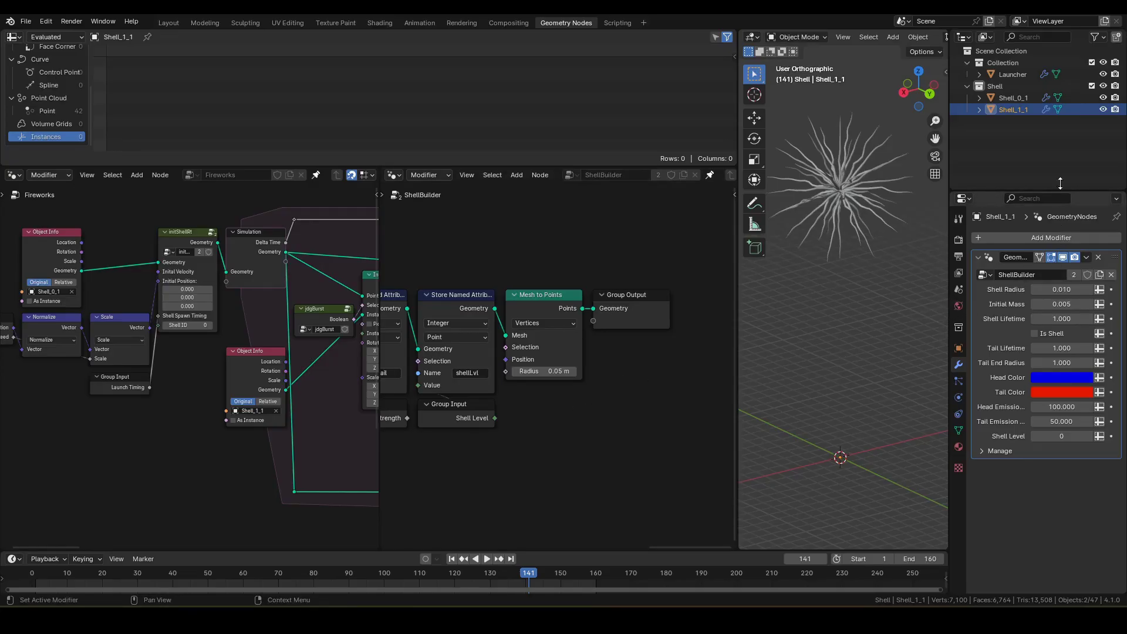
pyautogui.click(1016, 96)
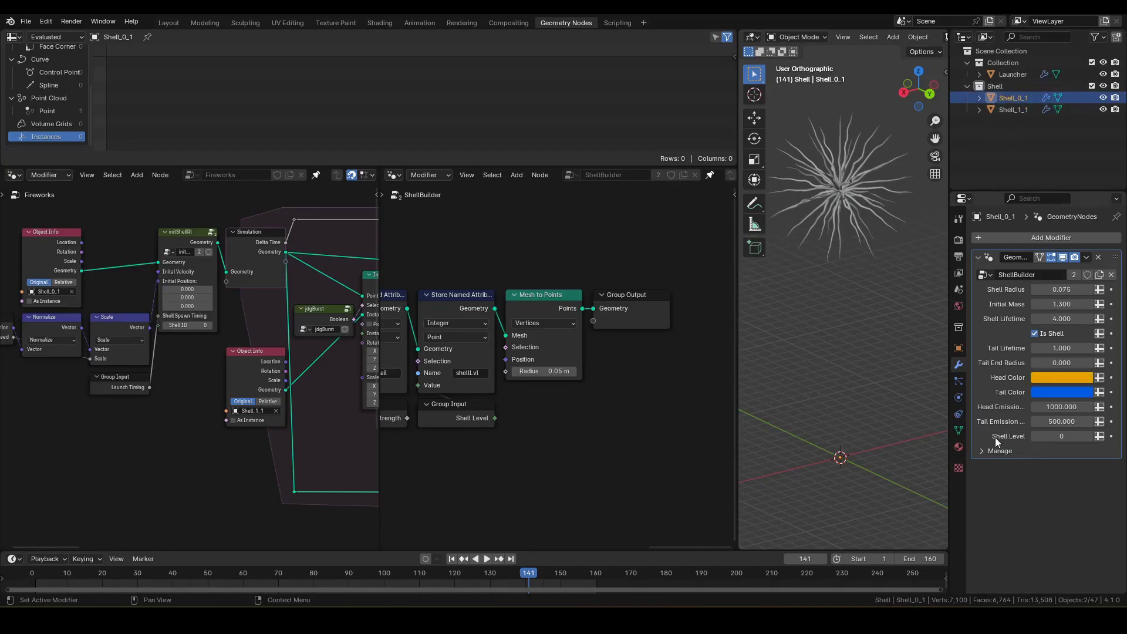
pyautogui.click(1014, 111)
pyautogui.click(1066, 440)
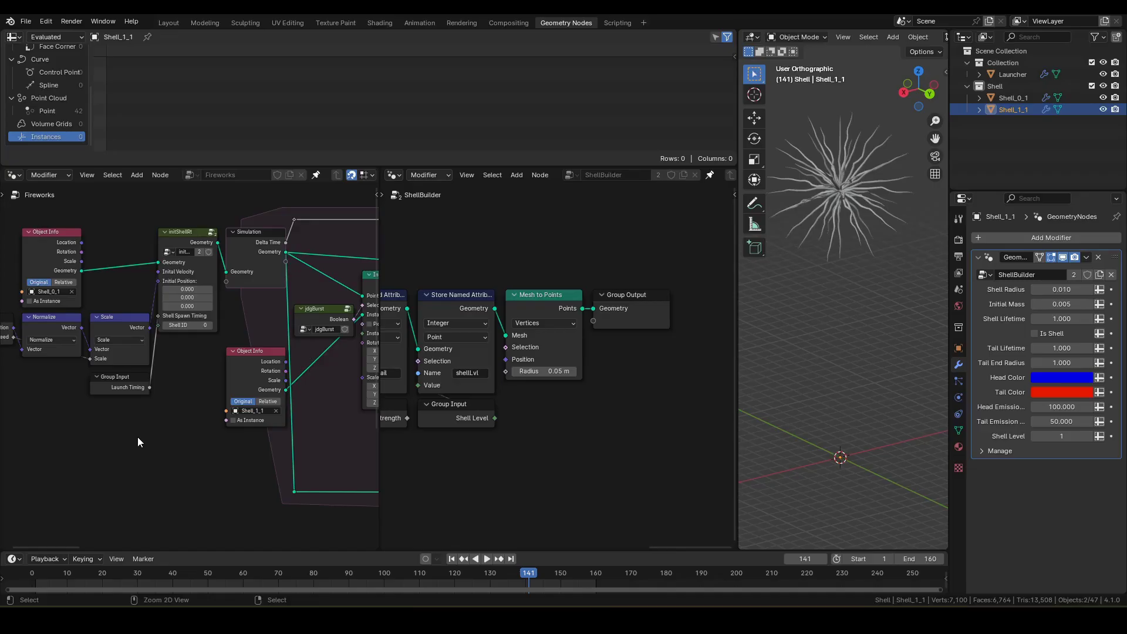
# Maximize the Fireworks editor and delete the Shell_0_1 Object Info node.
pyautogui.hotkey('ctrl', 'space')
pyautogui.moveTo(402, 383); pyautogui.dragTo(319, 401, button='middle')
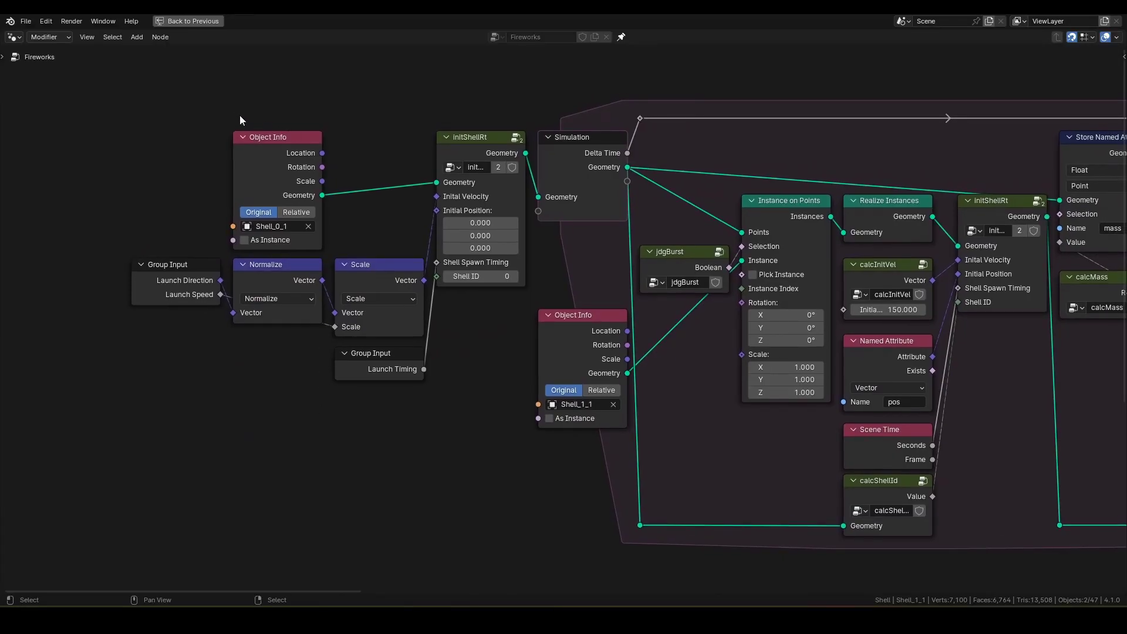
pyautogui.moveTo(213, 82); pyautogui.dragTo(503, 241)
pyautogui.click(226, 121)
pyautogui.click(305, 196)
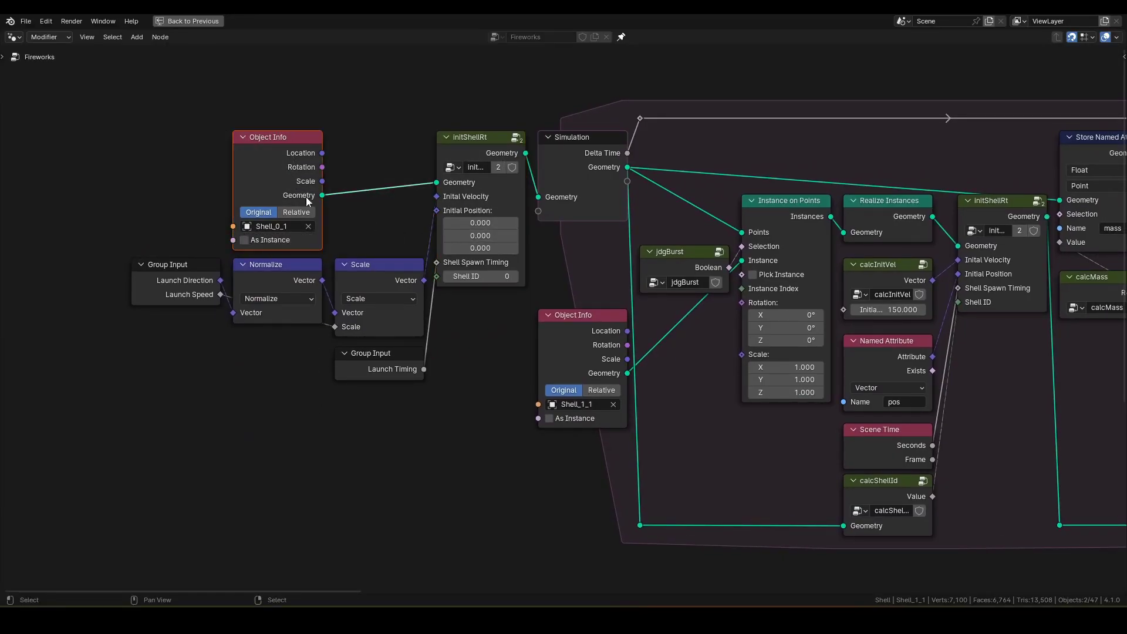
pyautogui.click(593, 351)
pyautogui.click(272, 184)
pyautogui.click(568, 351)
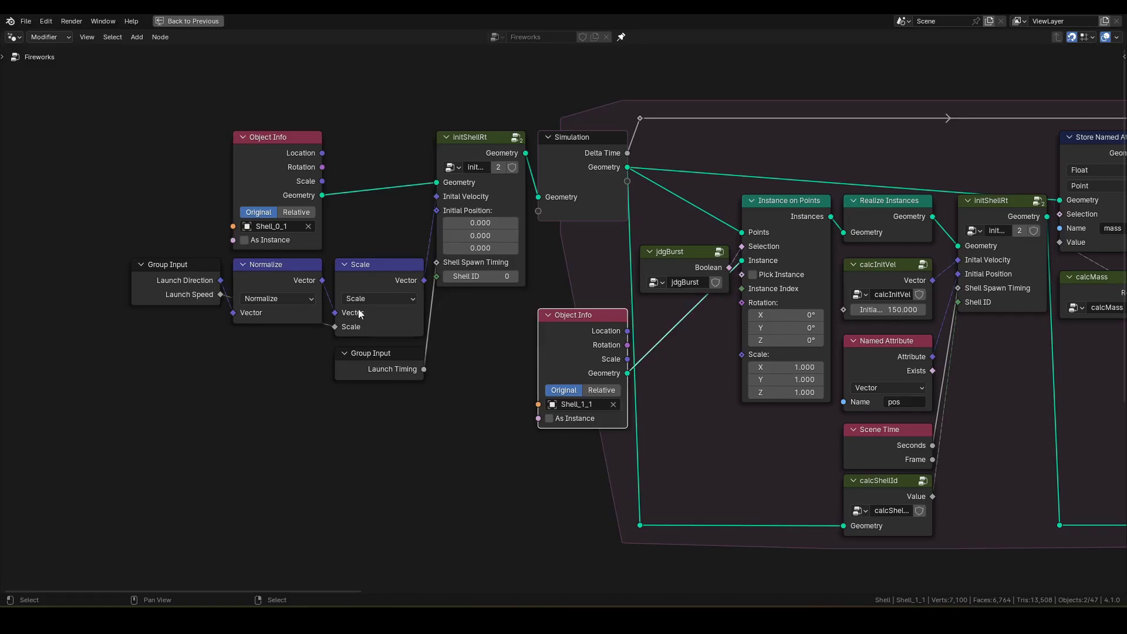
pyautogui.click(253, 166)
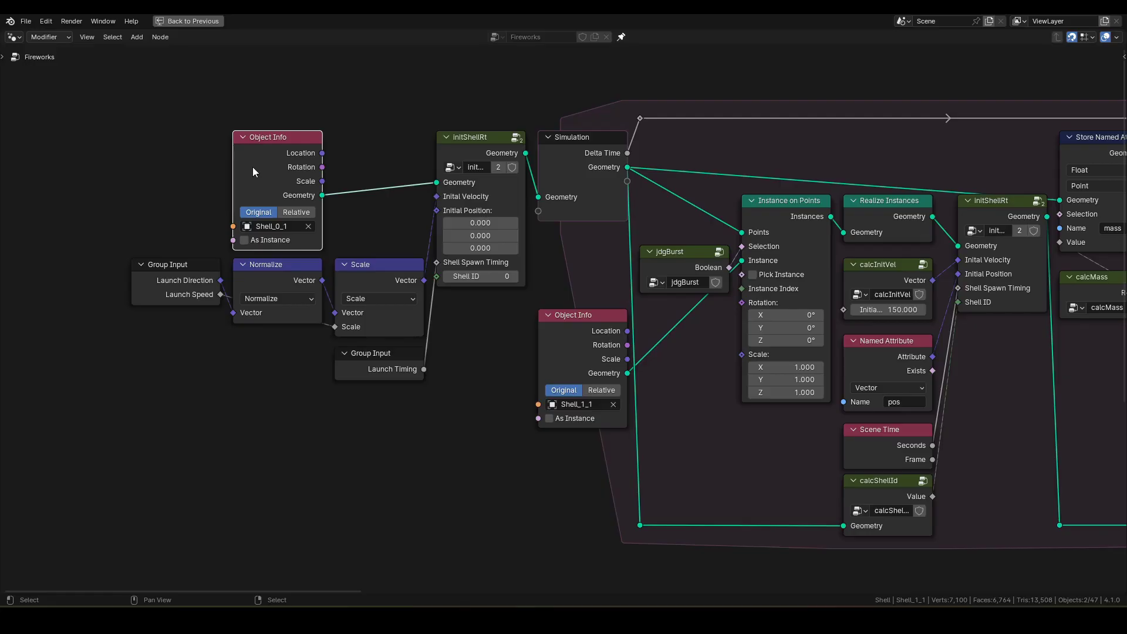
pyautogui.press('x')
# Add a Collection Info node where the Object Info node was.
pyautogui.press('F3')
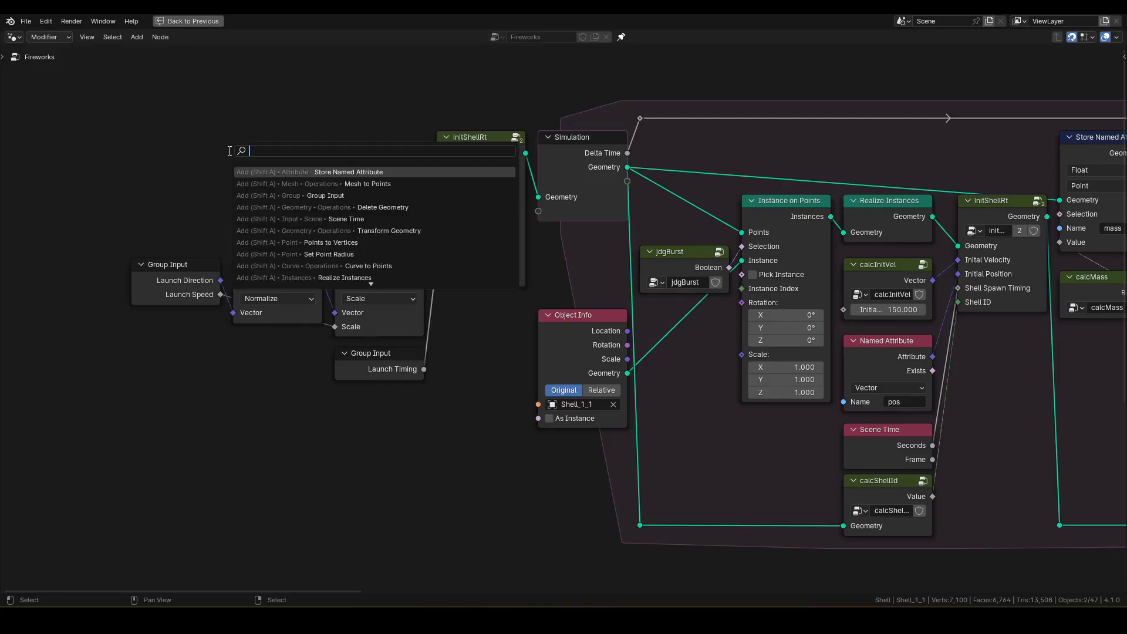
pyautogui.write('collection')
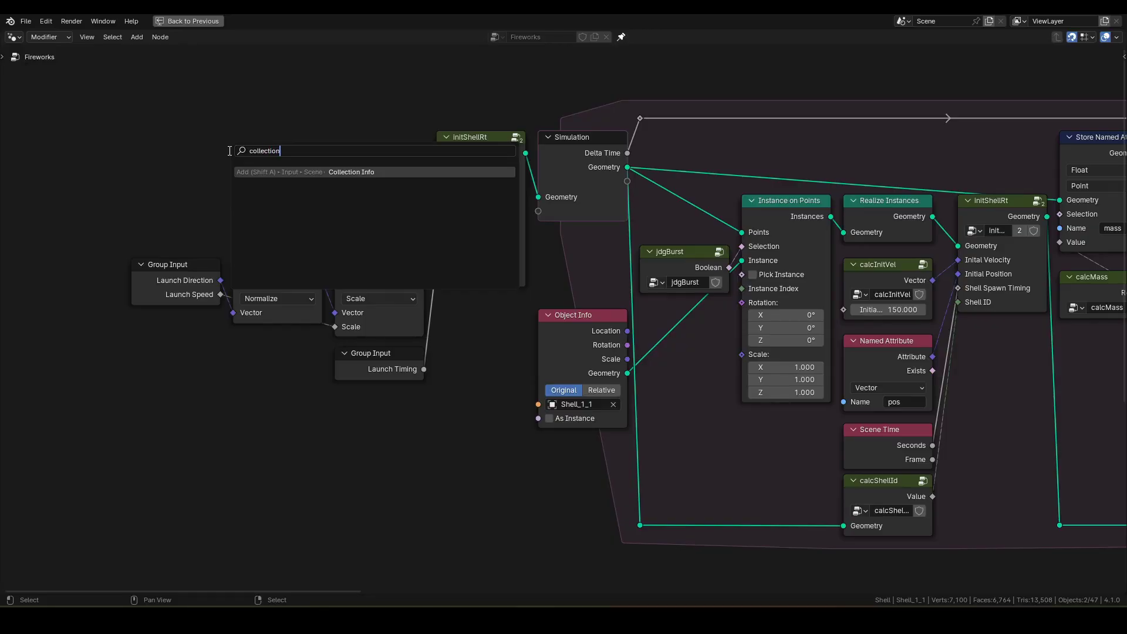
pyautogui.press('Return')
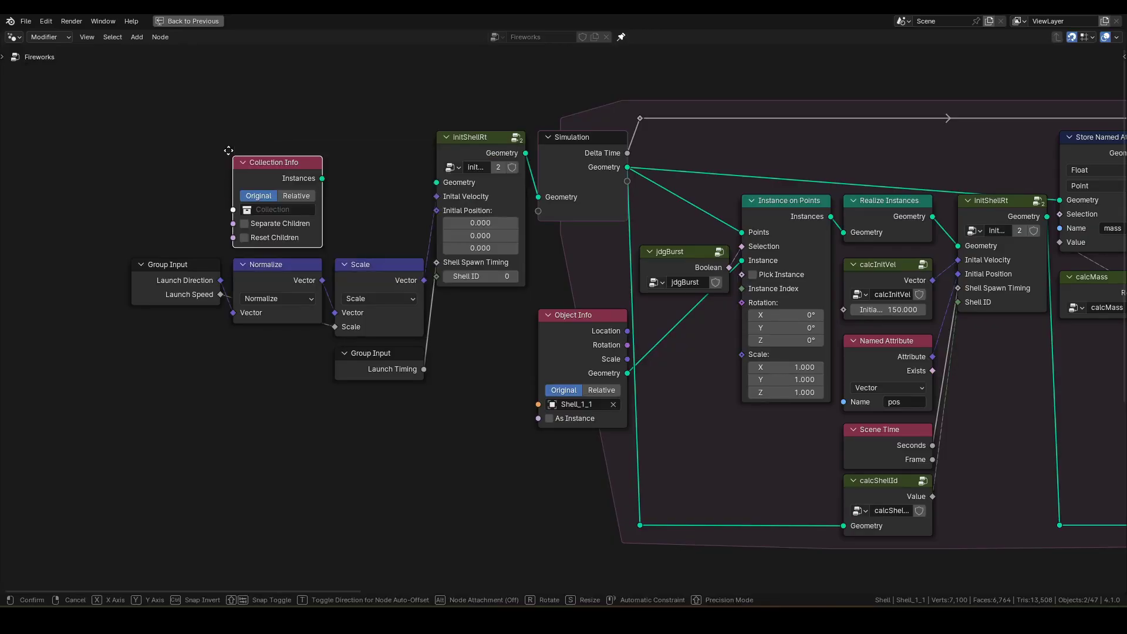
pyautogui.click(229, 126)
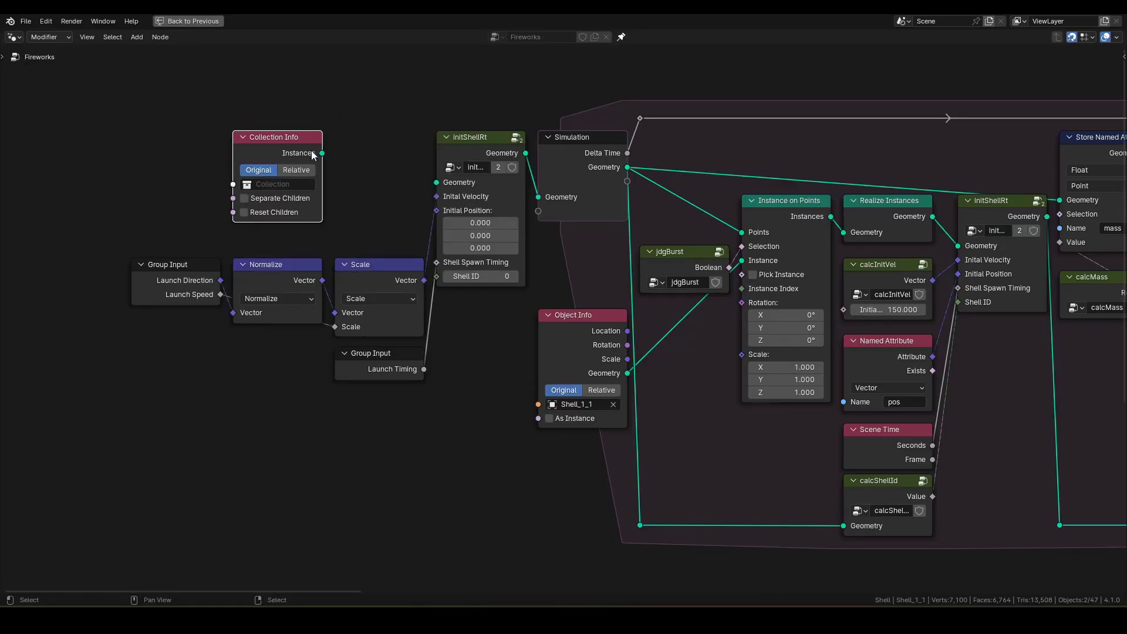
# Set Collection Info to the Shell collection and add a Group Input feeding its Collection socket.
pyautogui.click(282, 186)
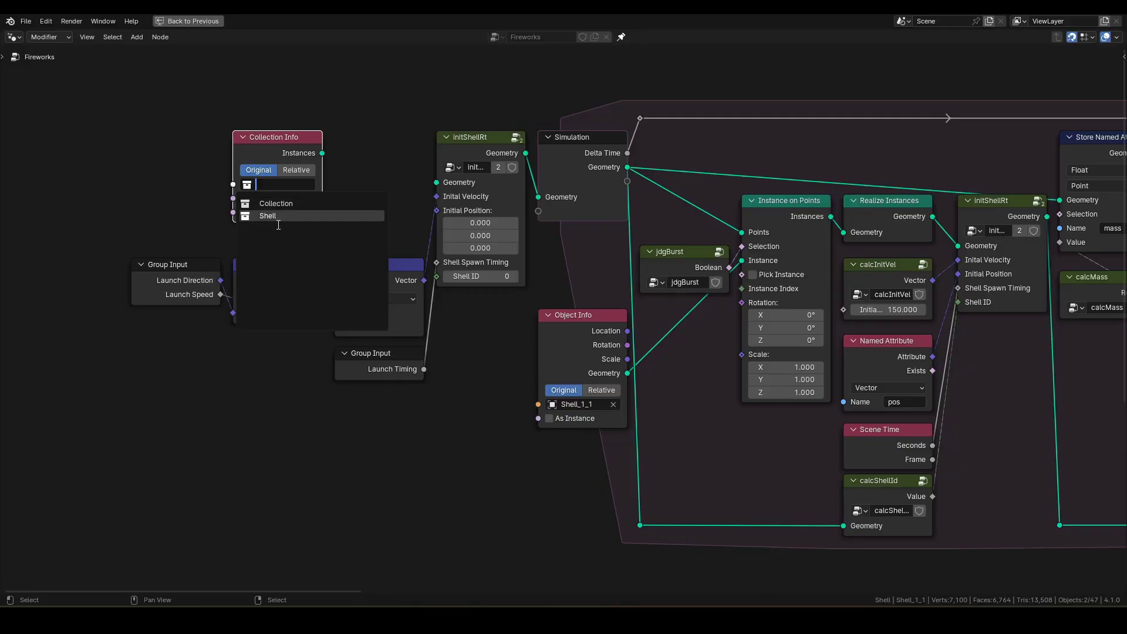
pyautogui.click(278, 216)
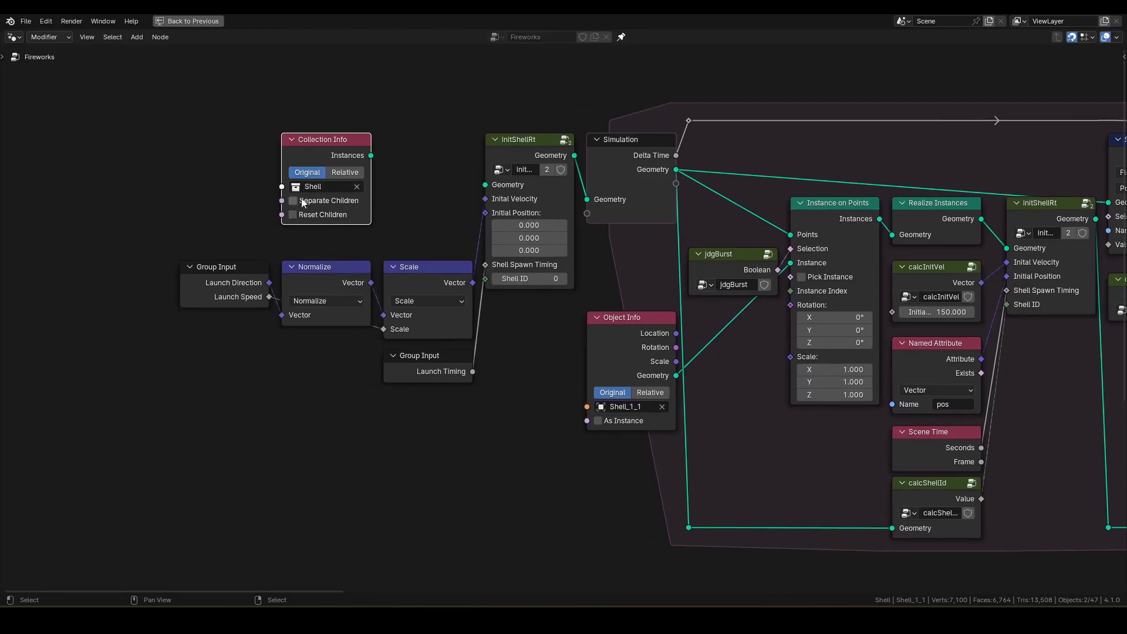
pyautogui.click(280, 189)
pyautogui.hotkey('shift', 'a')
pyautogui.write('gi')
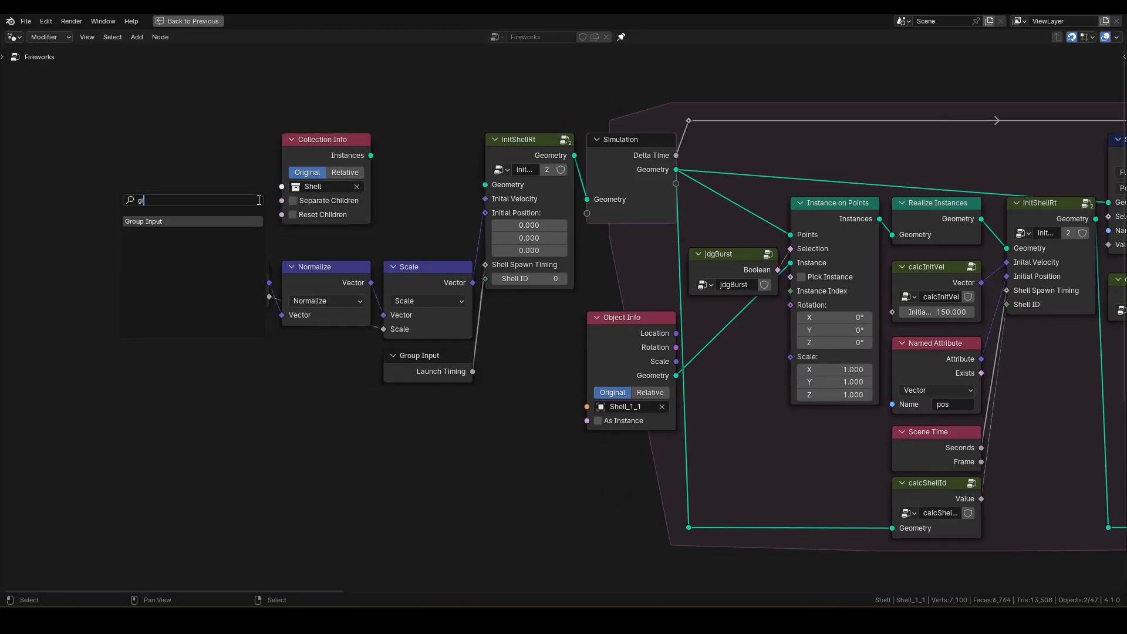
pyautogui.press('Return')
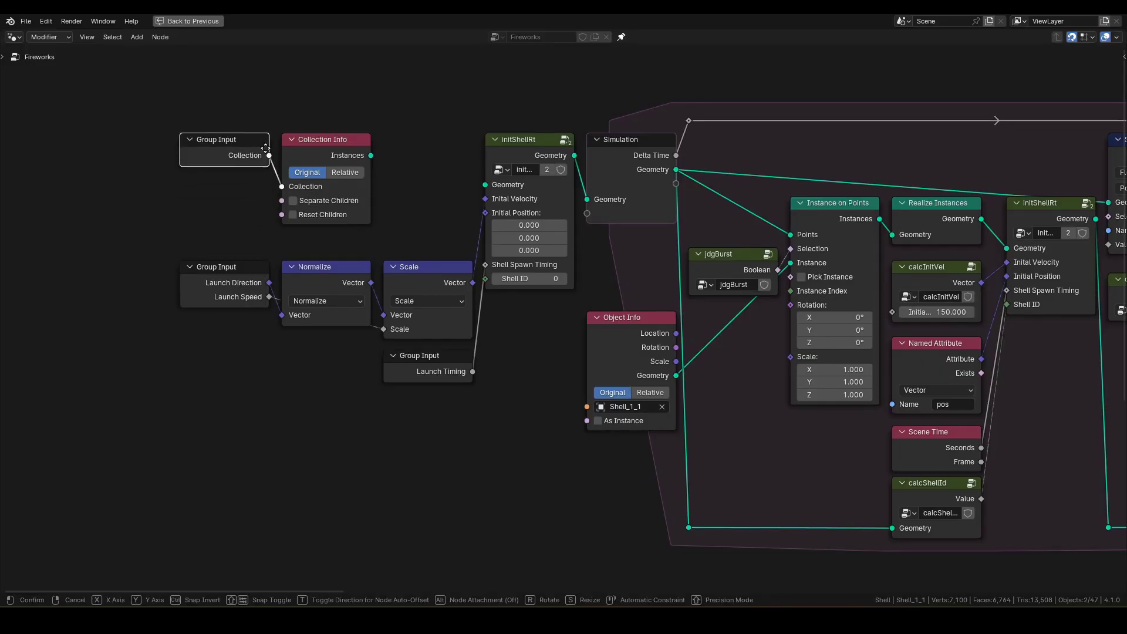
pyautogui.click(273, 136)
# Rename the collection group input to Shell Object Collection.
pyautogui.press('n')
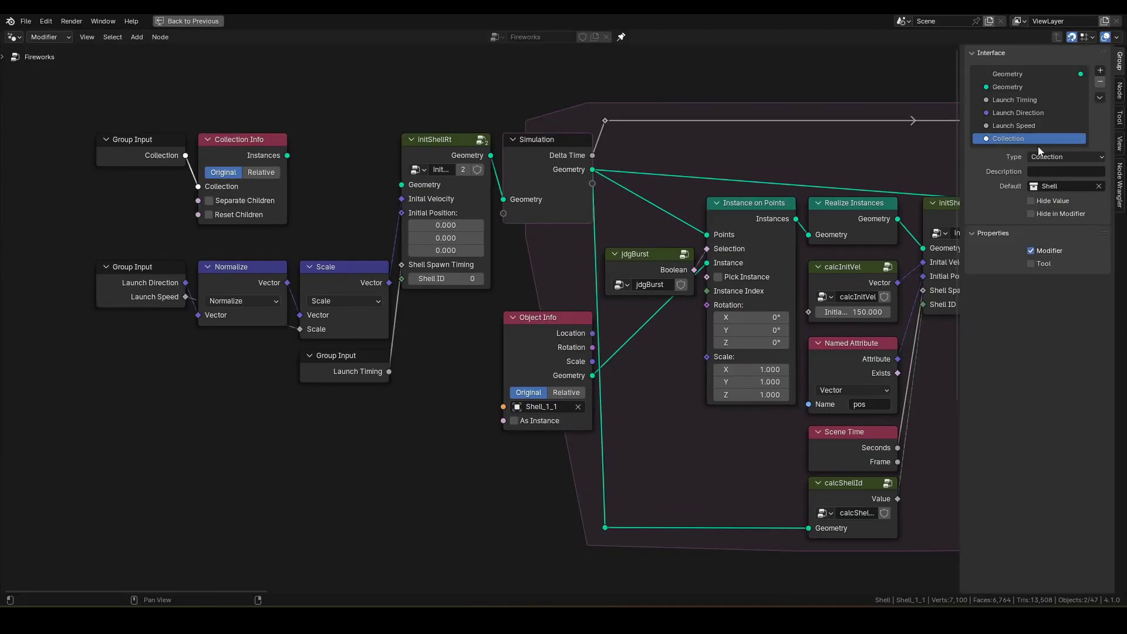
pyautogui.doubleClick(1041, 142)
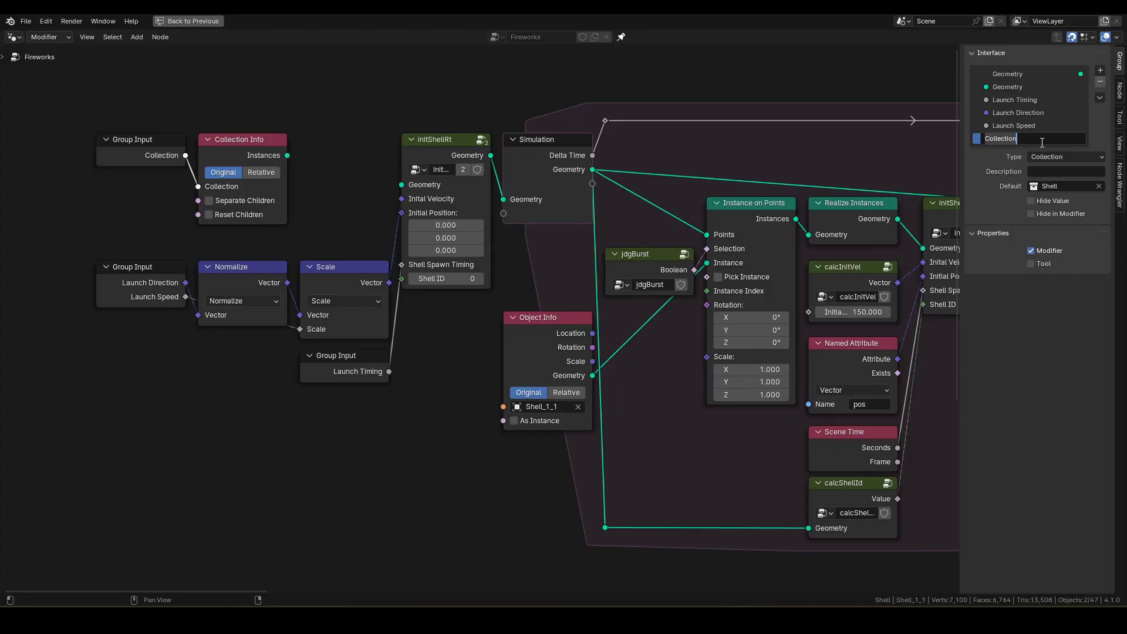
pyautogui.write('Shell Object Collection')
pyautogui.press('Return')
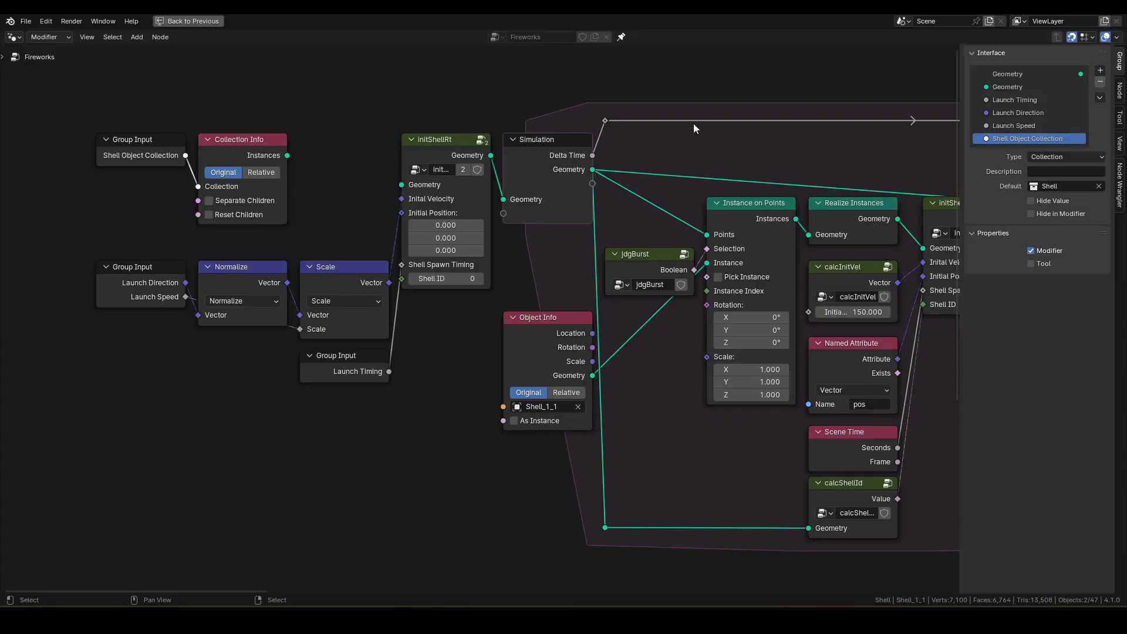
pyautogui.moveTo(423, 94); pyautogui.dragTo(568, 113, button='middle')
pyautogui.moveTo(226, 133); pyautogui.dragTo(425, 244)
# Shift the Group Input and Collection Info left and add Realize Instances after Collection Info.
pyautogui.press('g')
pyautogui.press('x')
pyautogui.click(315, 232)
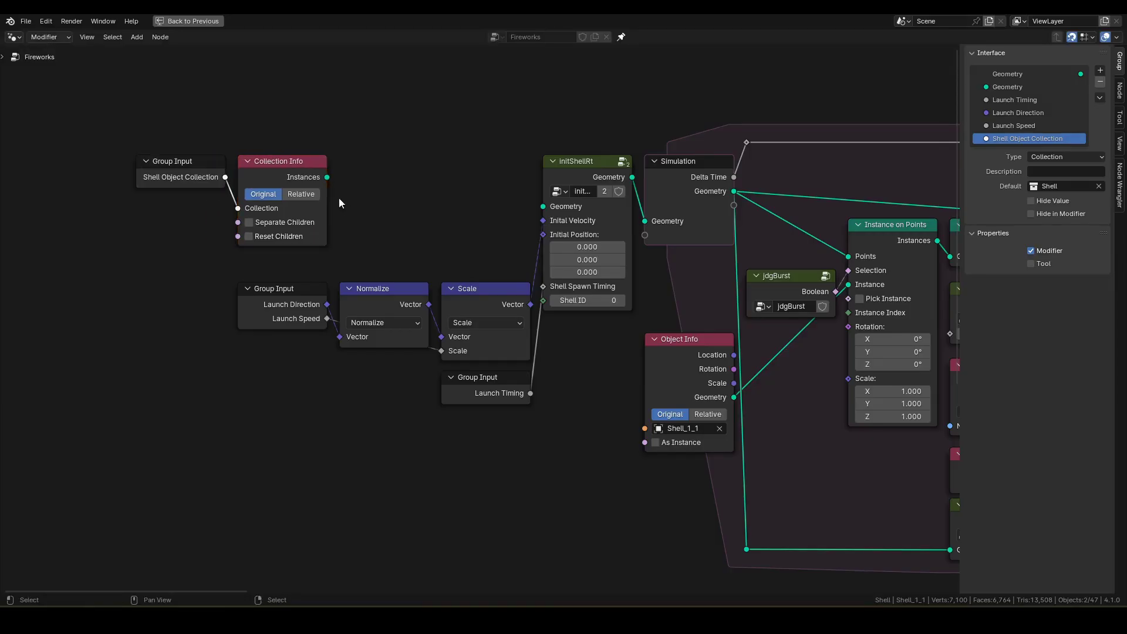
pyautogui.click(328, 191)
pyautogui.hotkey('shift', 'a')
pyautogui.write('real')
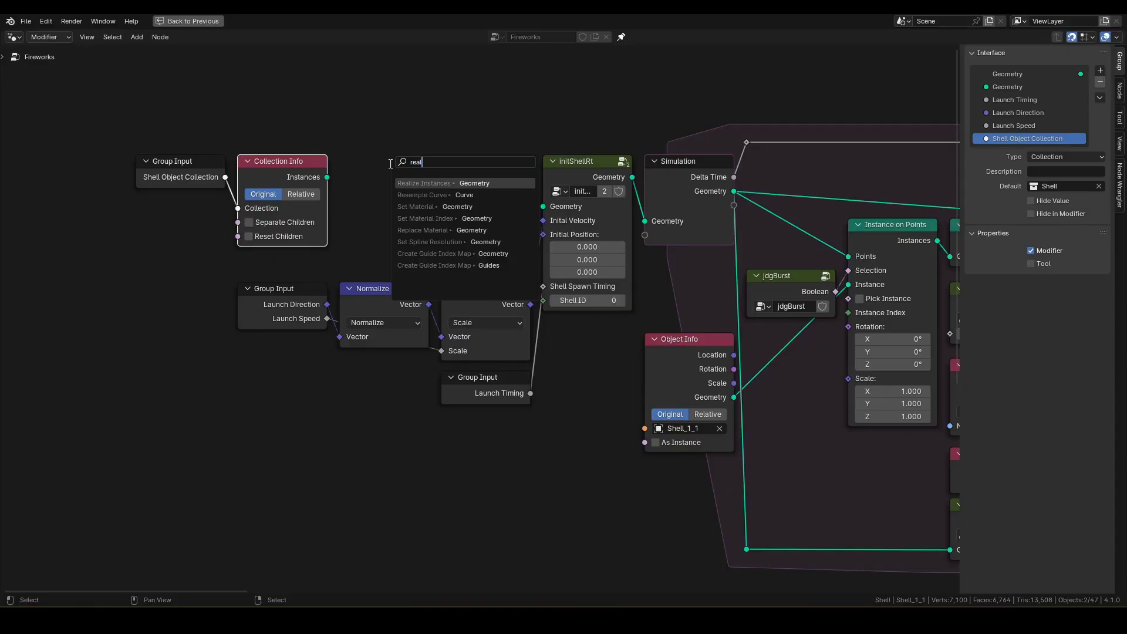
pyautogui.press('Return')
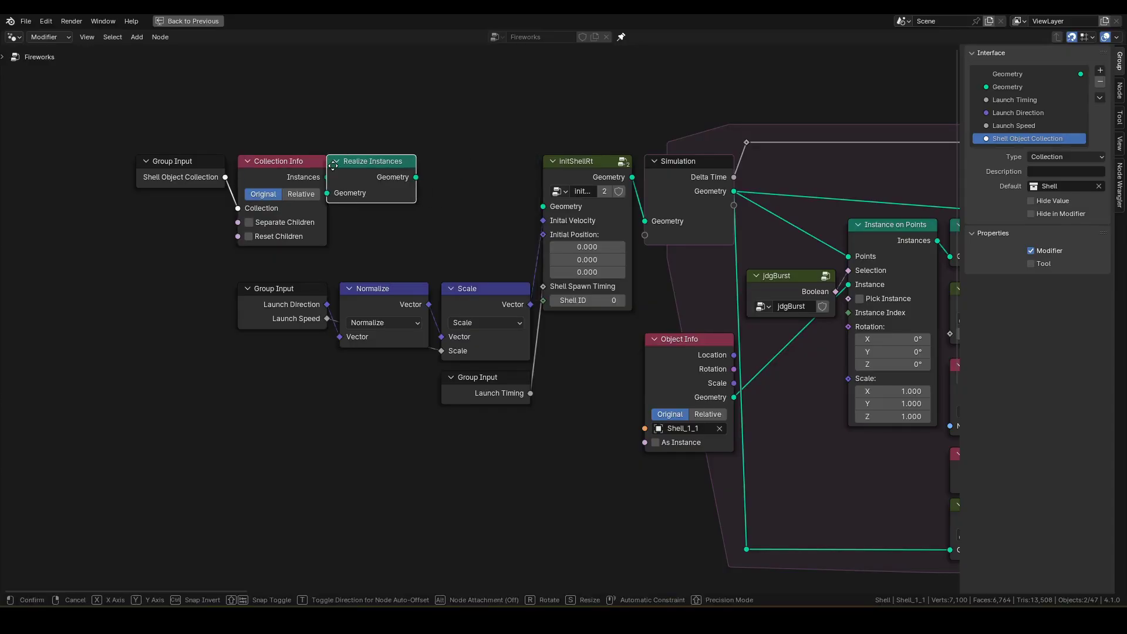
pyautogui.click(339, 162)
# Move the four launch direction, speed and timing nodes lower in the tree.
pyautogui.click(222, 308)
pyautogui.moveTo(169, 284); pyautogui.dragTo(497, 450)
pyautogui.press('g')
pyautogui.press('y')
pyautogui.click(487, 535)
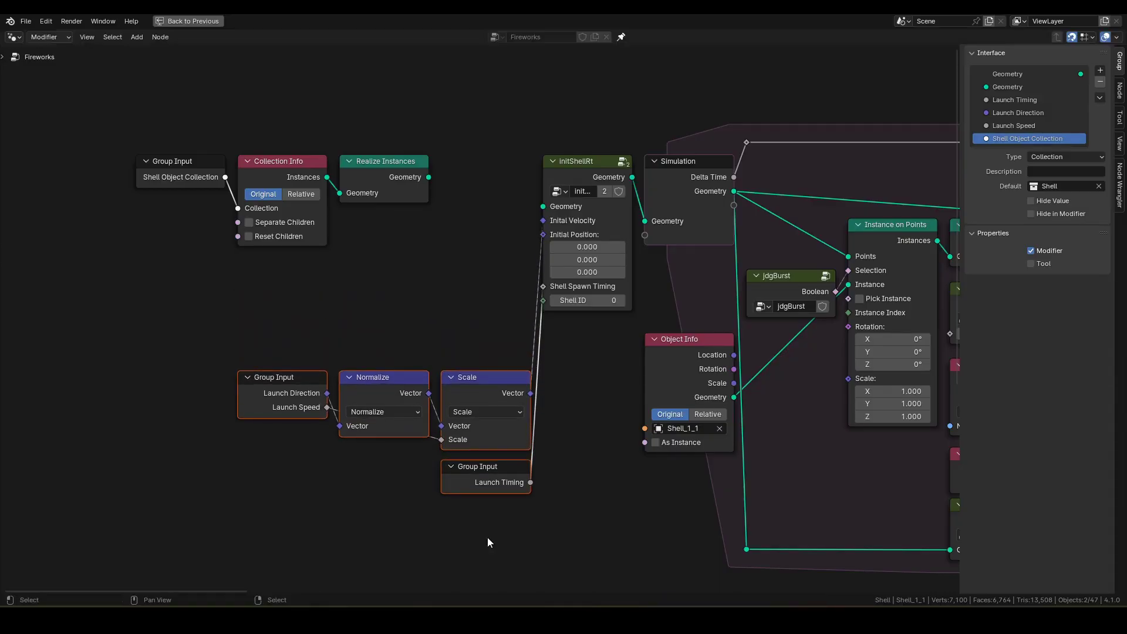
# Add a Delete Geometry node after Realize Instances.
pyautogui.moveTo(427, 183); pyautogui.dragTo(446, 185)
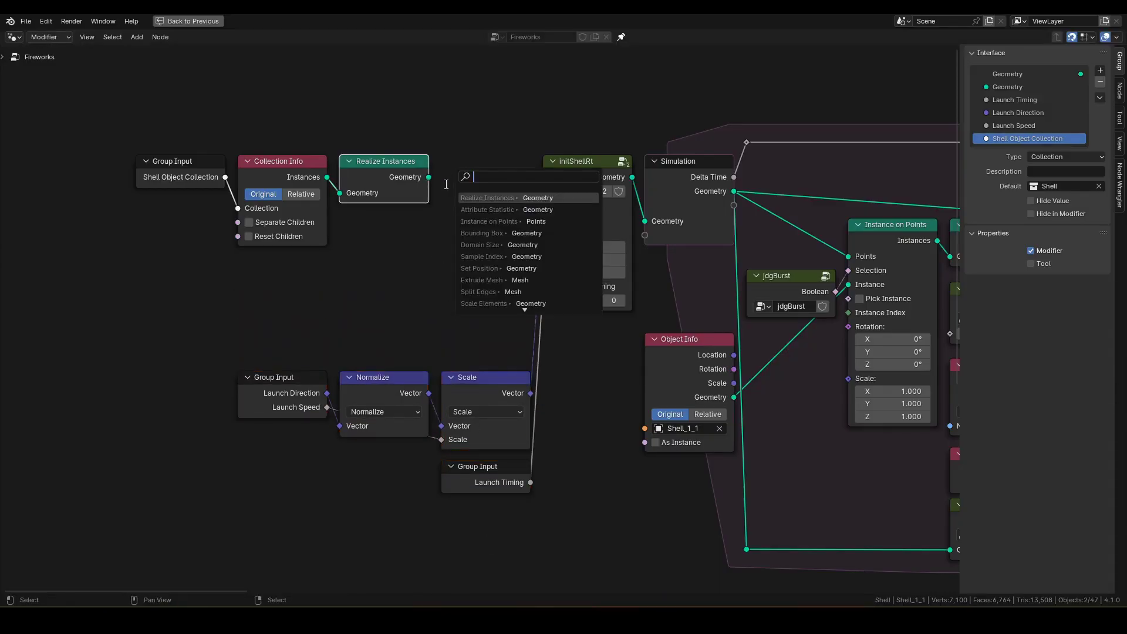
pyautogui.write('delete ge')
pyautogui.press('Return')
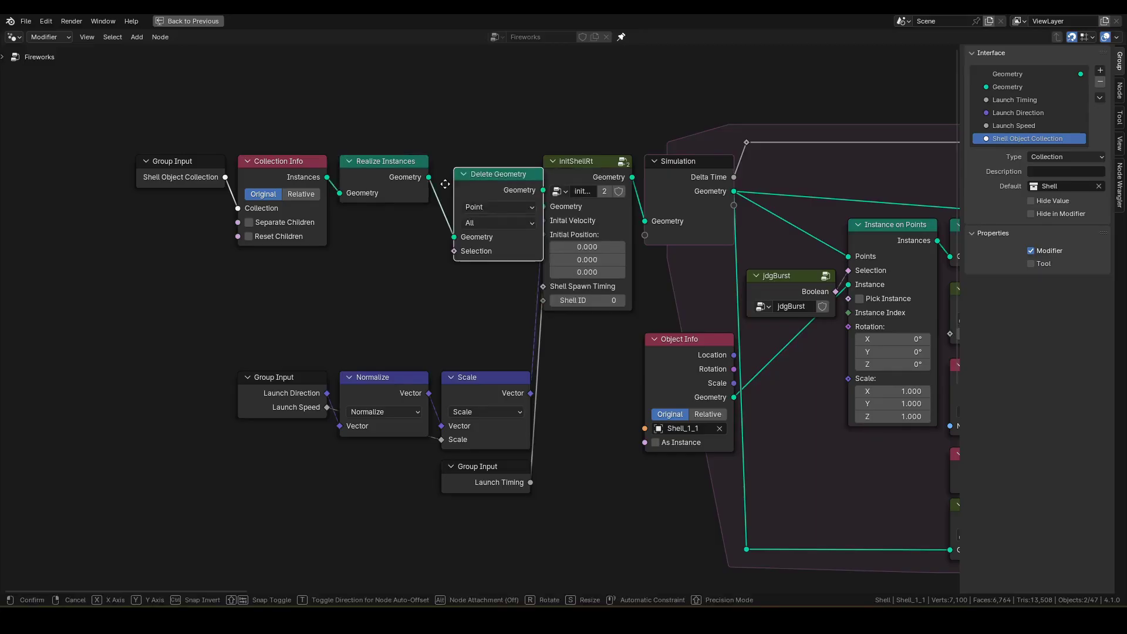
pyautogui.click(431, 171)
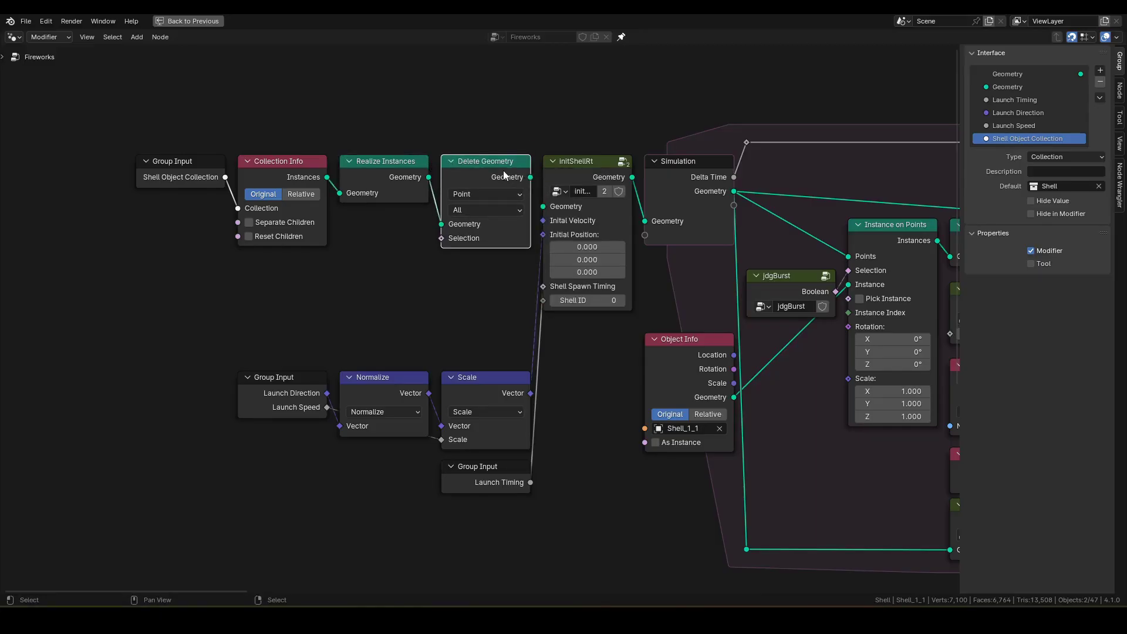
# Connect Delete Geometry to initShellRt and drive its Selection with a Not Equal node.
pyautogui.moveTo(530, 176); pyautogui.dragTo(545, 206)
pyautogui.moveTo(440, 237); pyautogui.dragTo(404, 266)
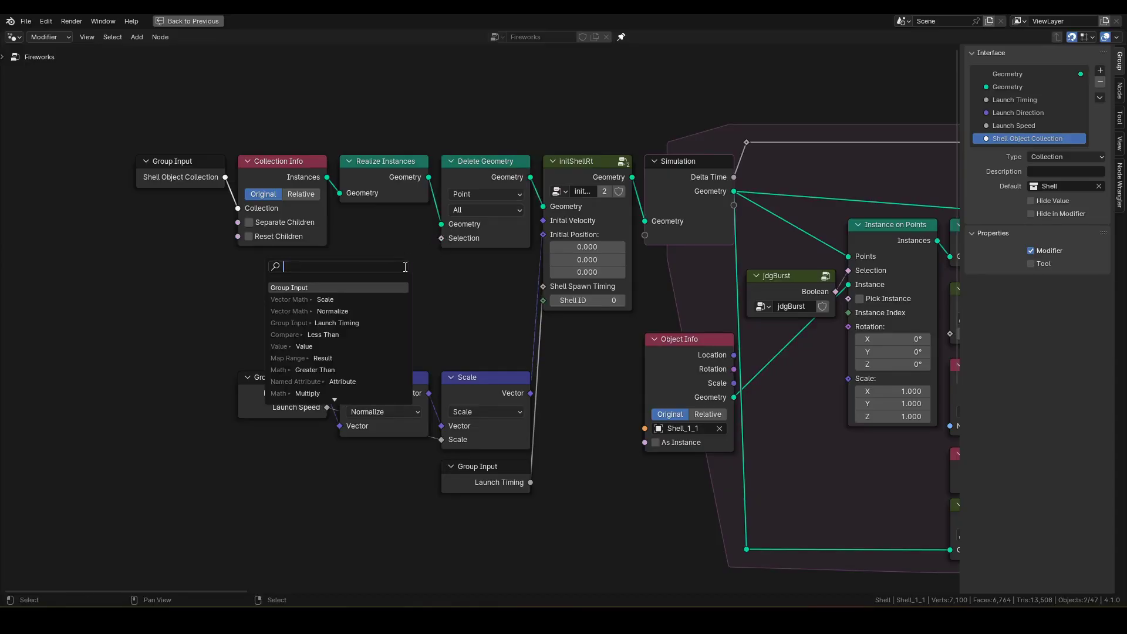
pyautogui.write('not e')
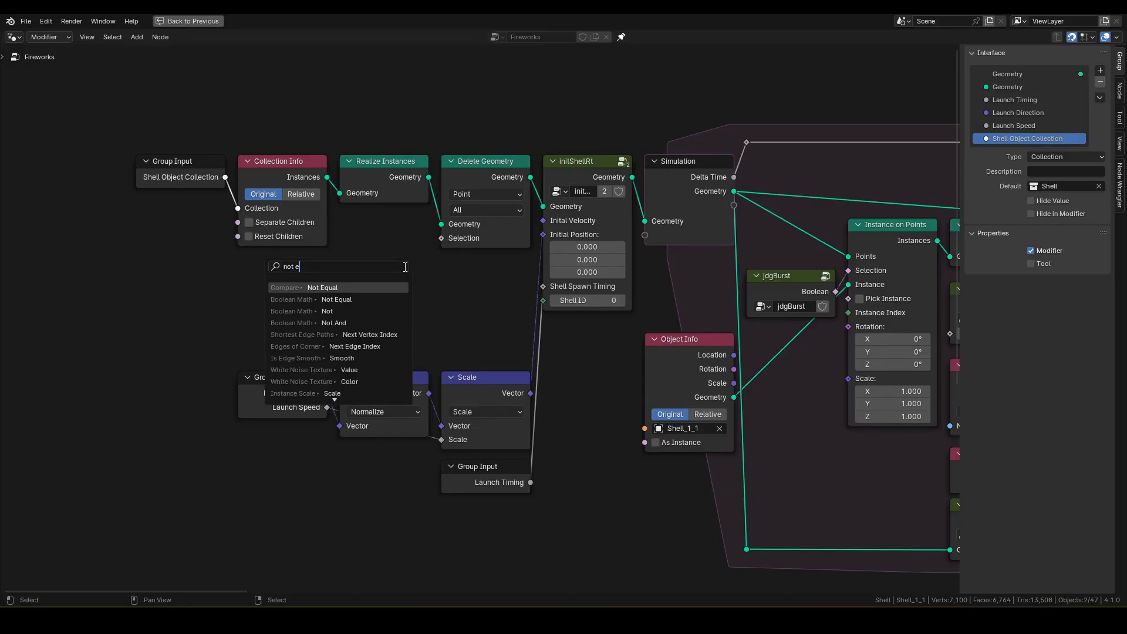
pyautogui.press('Return')
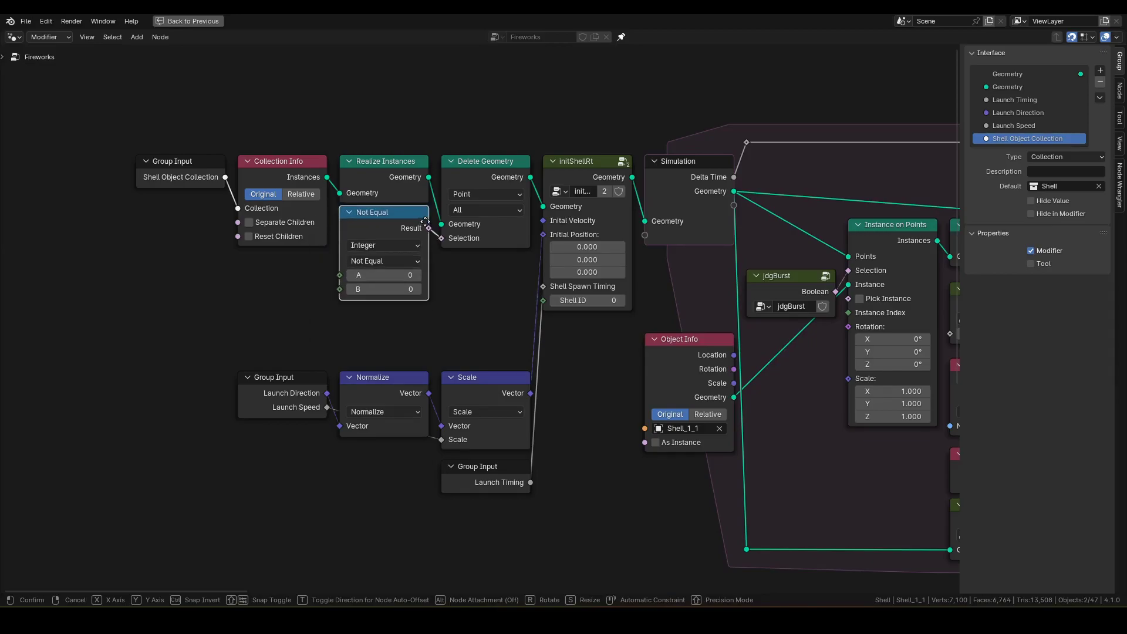
pyautogui.click(434, 218)
# Feed Not Equal's A input from a Named Attribute node reading shellLvl.
pyautogui.moveTo(339, 274); pyautogui.dragTo(276, 279)
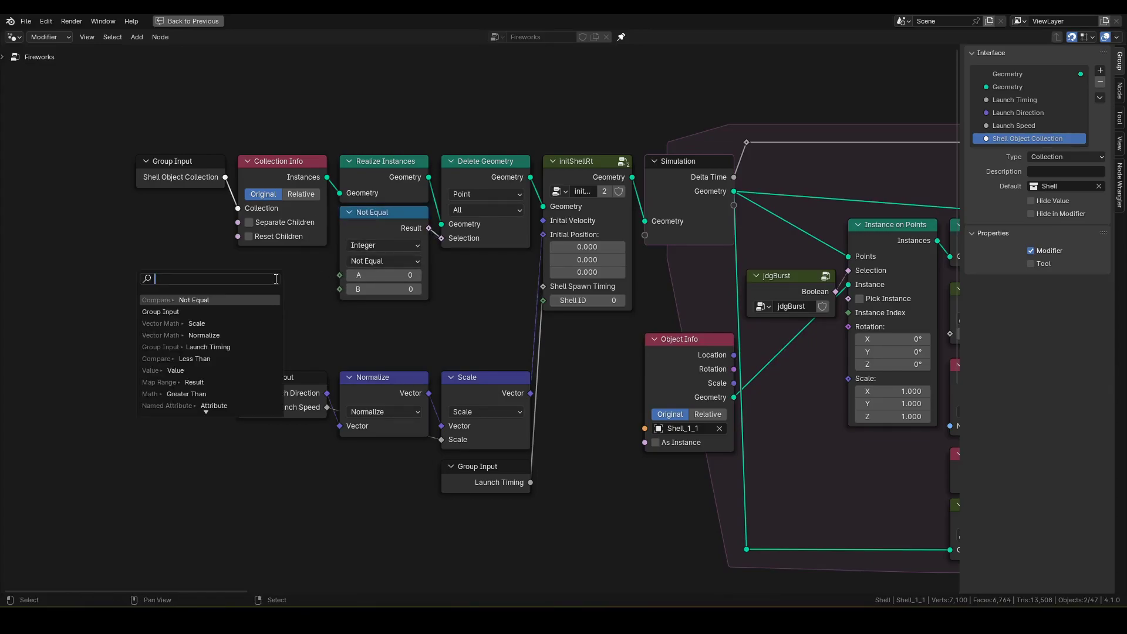
pyautogui.write('na')
pyautogui.press('Return')
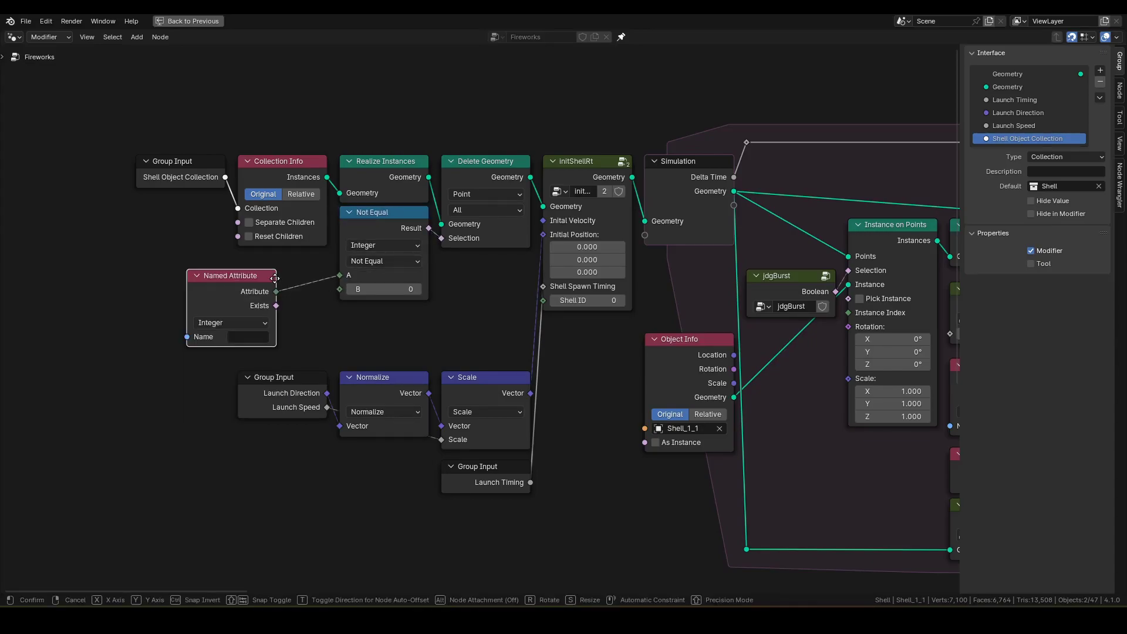
pyautogui.click(325, 261)
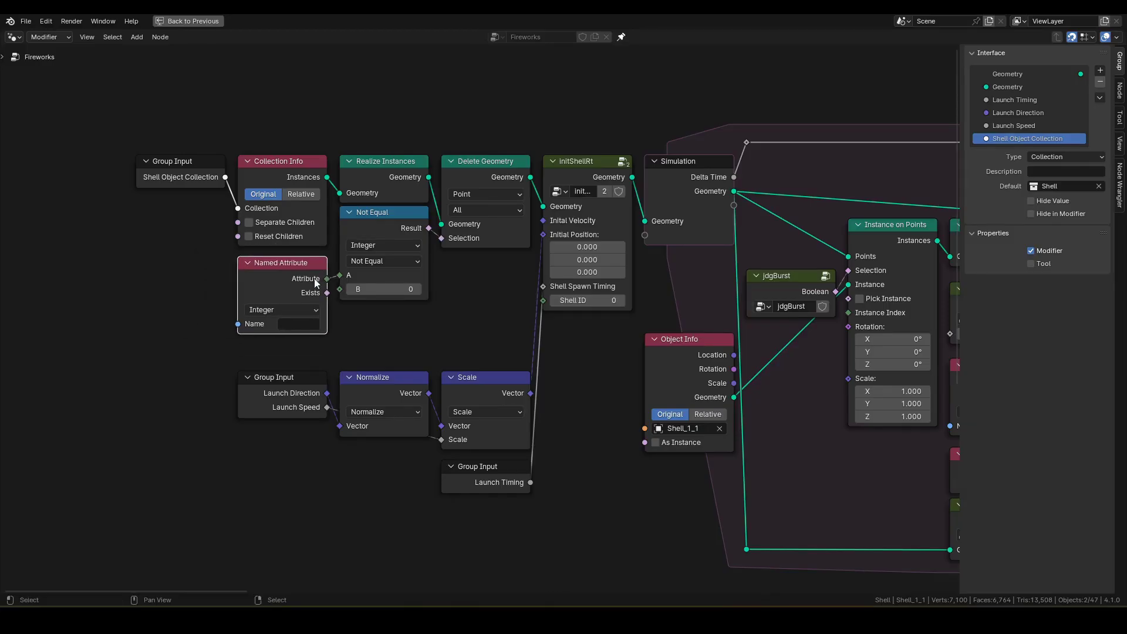
pyautogui.click(306, 324)
pyautogui.write('shell')
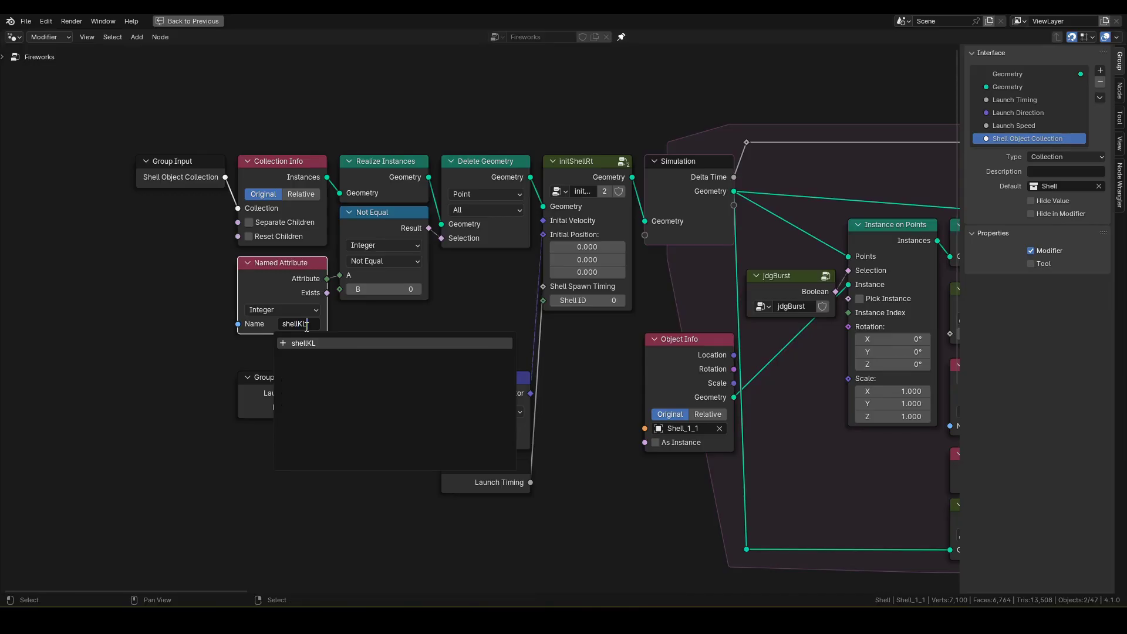
pyautogui.write('Lvl')
pyautogui.press('Return')
pyautogui.click(122, 139)
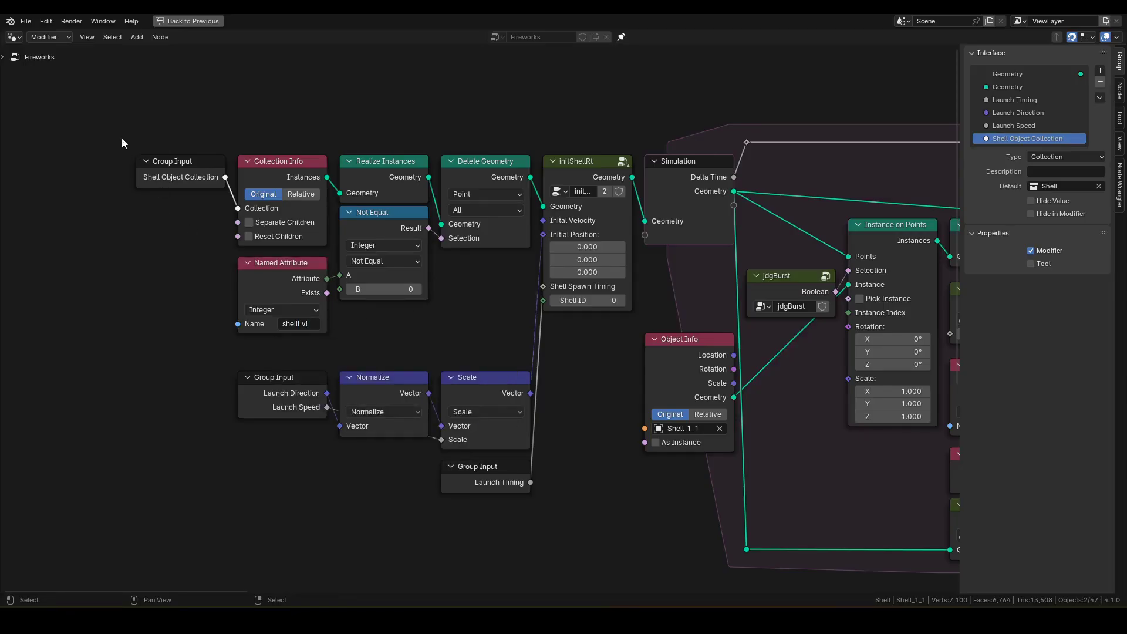
# Select the six nodes at the tree's start, cancel a sideways move, then deselect.
pyautogui.moveTo(117, 110); pyautogui.dragTo(485, 323)
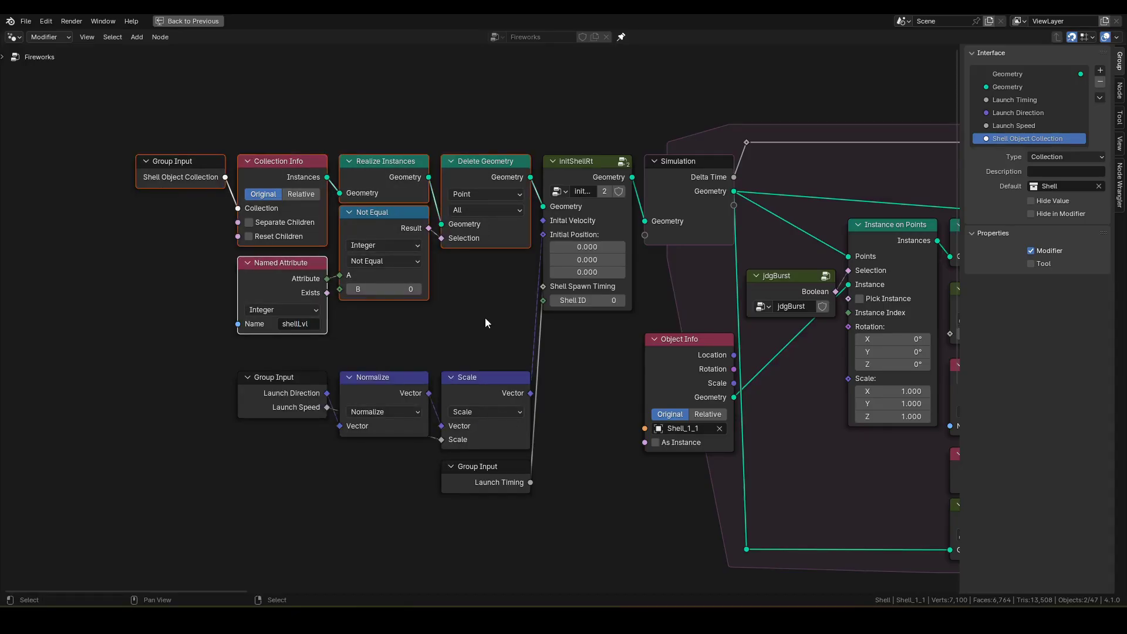
pyautogui.press('g')
pyautogui.press('x')
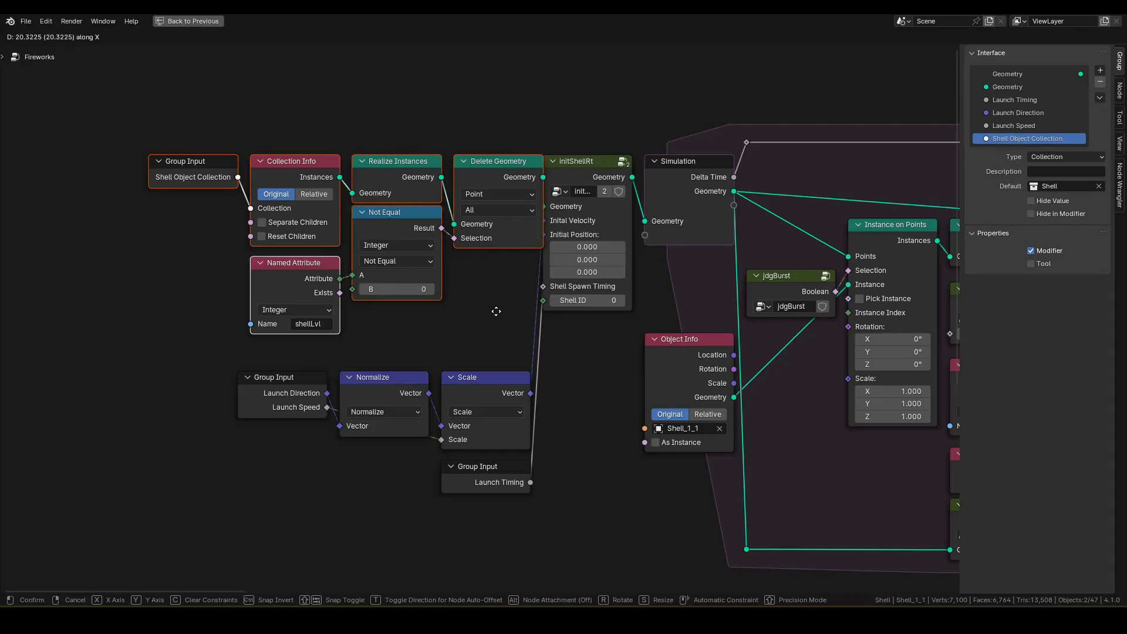
pyautogui.press('Escape')
pyautogui.click(590, 402)
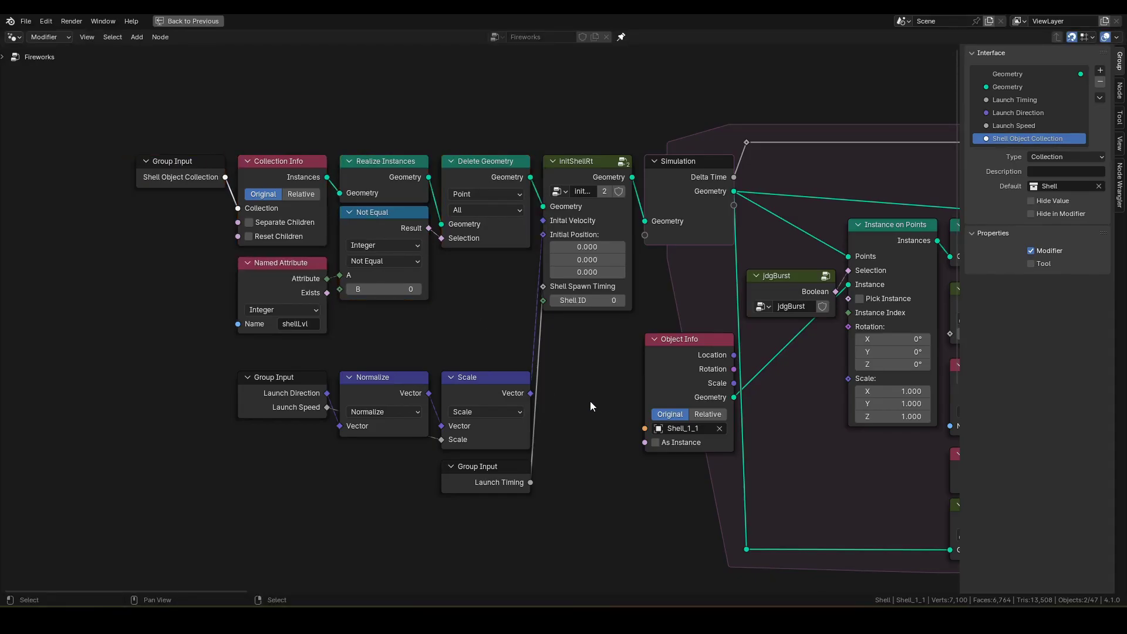
# Hide the side panel, restore the full workspace, and play the simulation from frame 1 to 57.
pyautogui.press('n')
pyautogui.hotkey('ctrl', 'space')
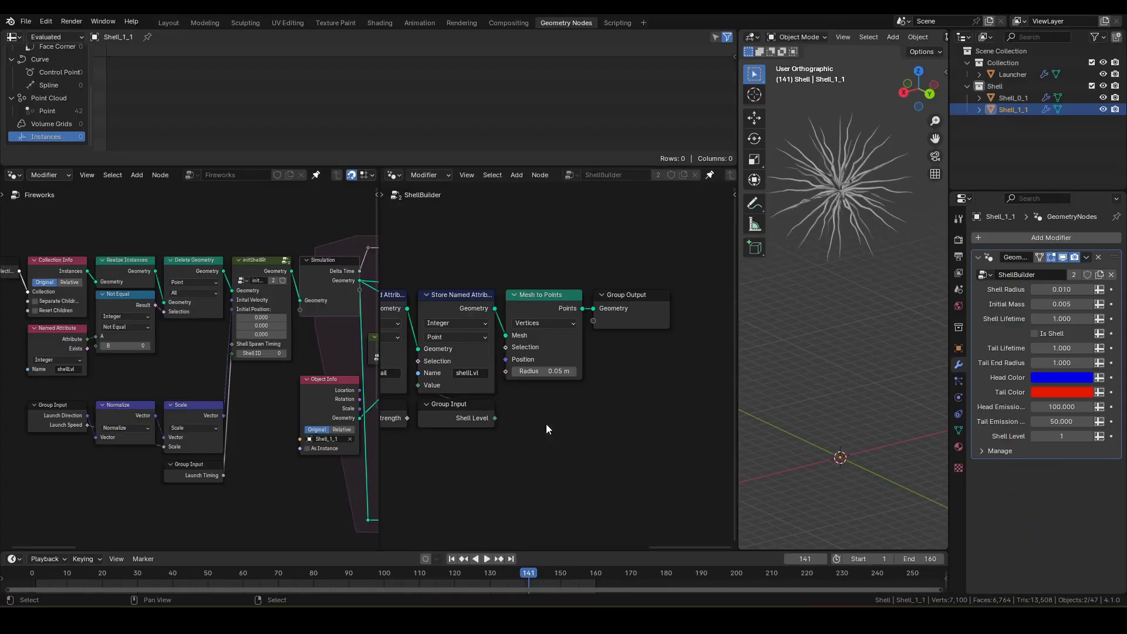
pyautogui.hotkey('shift', 'Left')
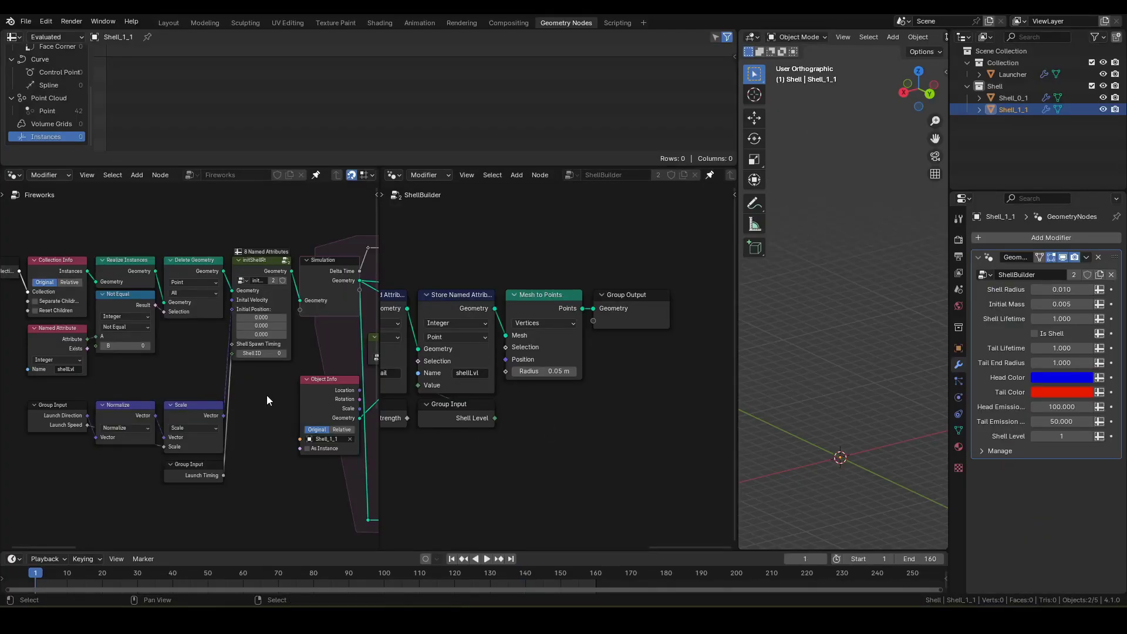
pyautogui.press('space')
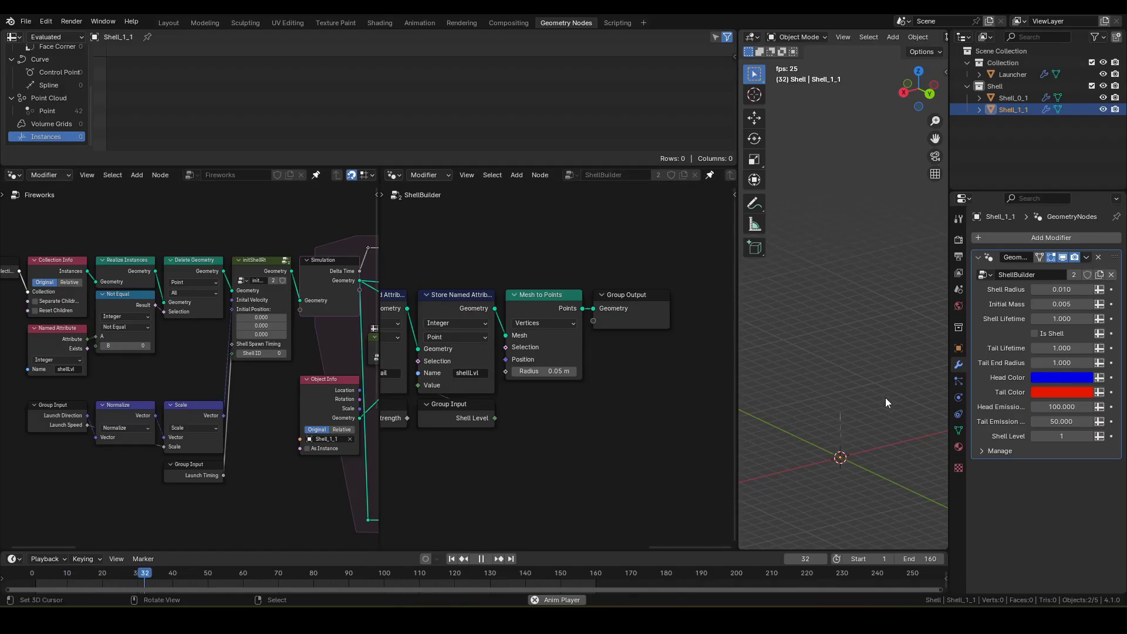
pyautogui.press('space')
# Select Shell_0_1 and play on to frame 146 to see its burst.
pyautogui.scroll(2, 846, 323)
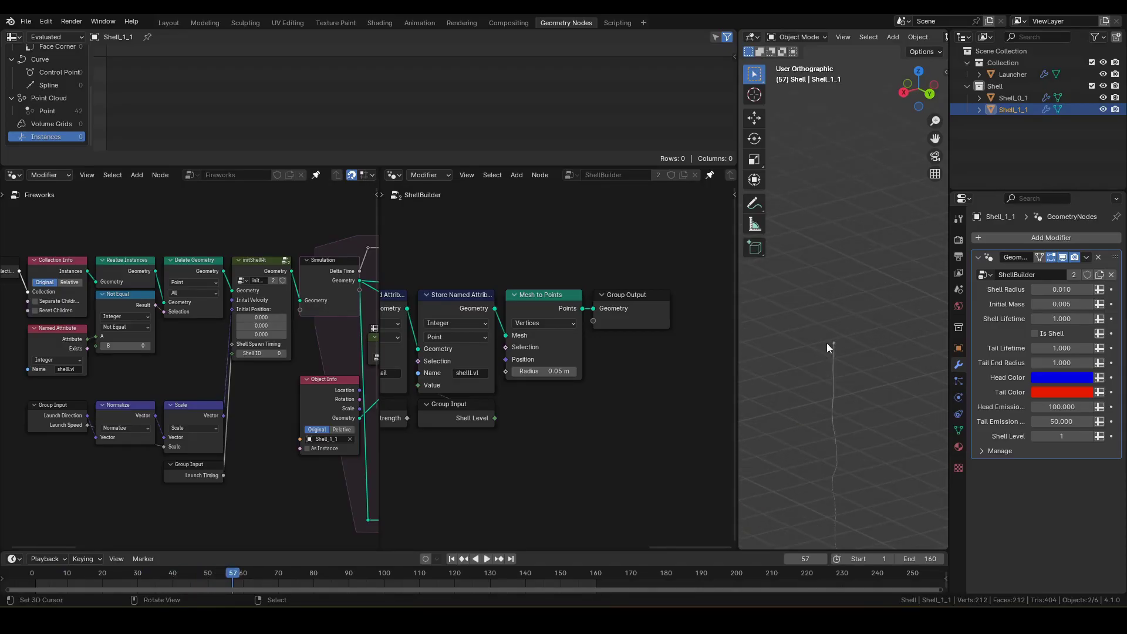
pyautogui.click(1013, 99)
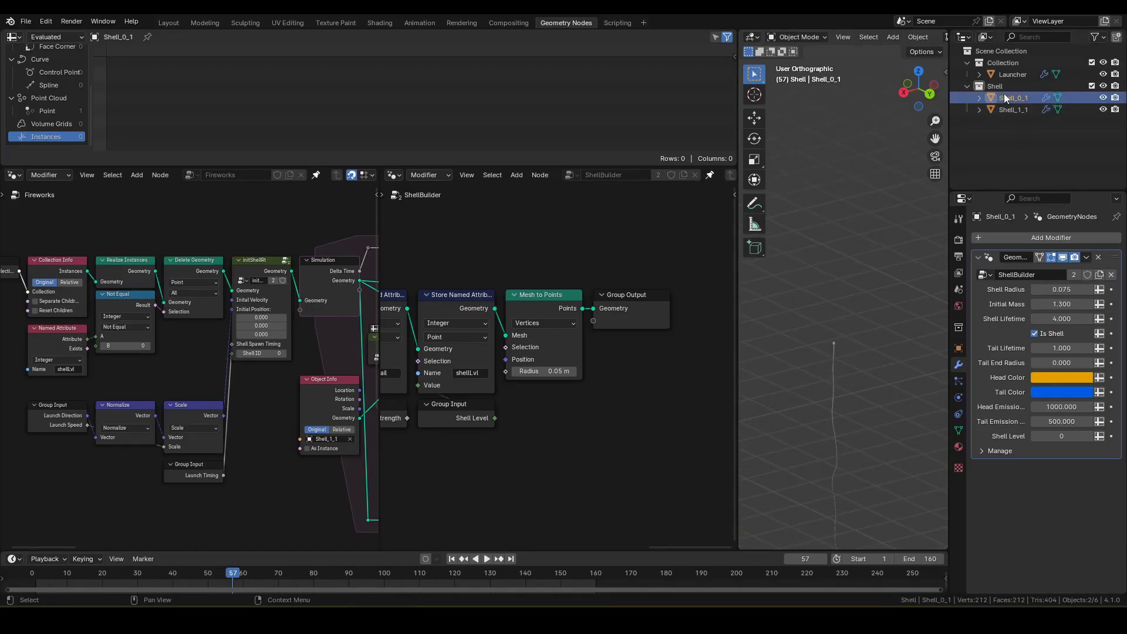
pyautogui.press('space')
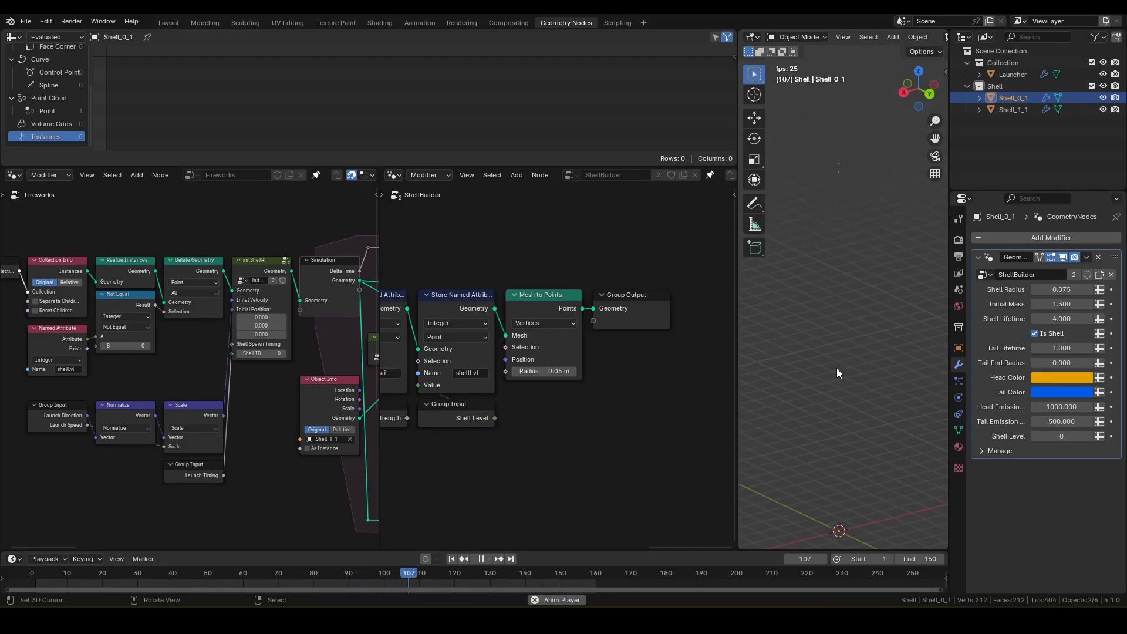
pyautogui.press('space')
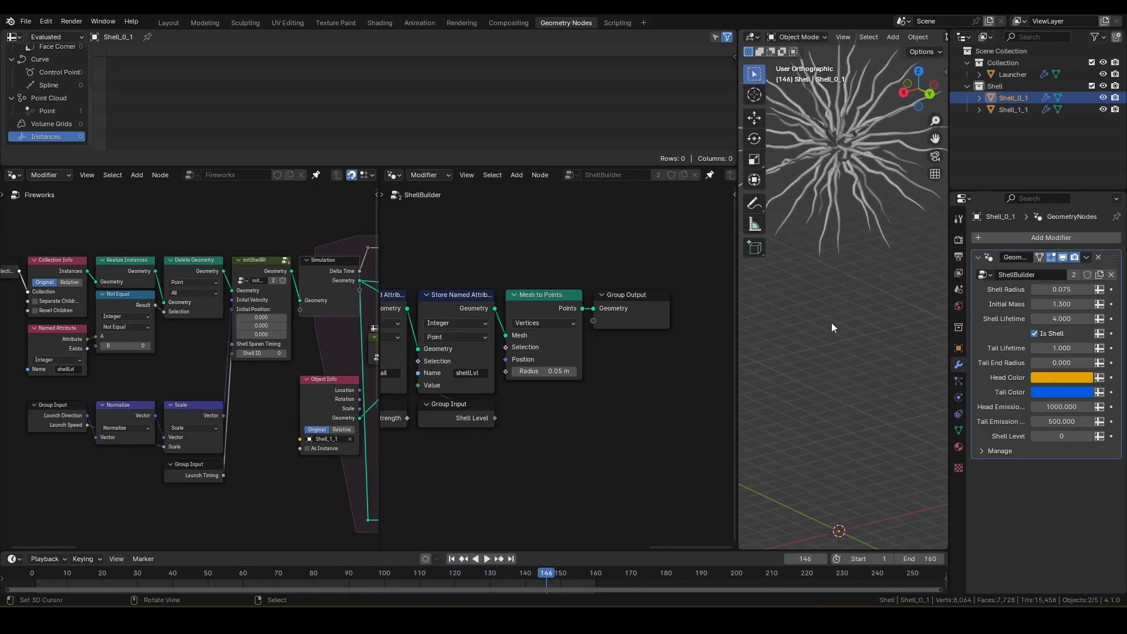
pyautogui.scroll(-3, 332, 393)
pyautogui.hscroll(3, 332, 393)
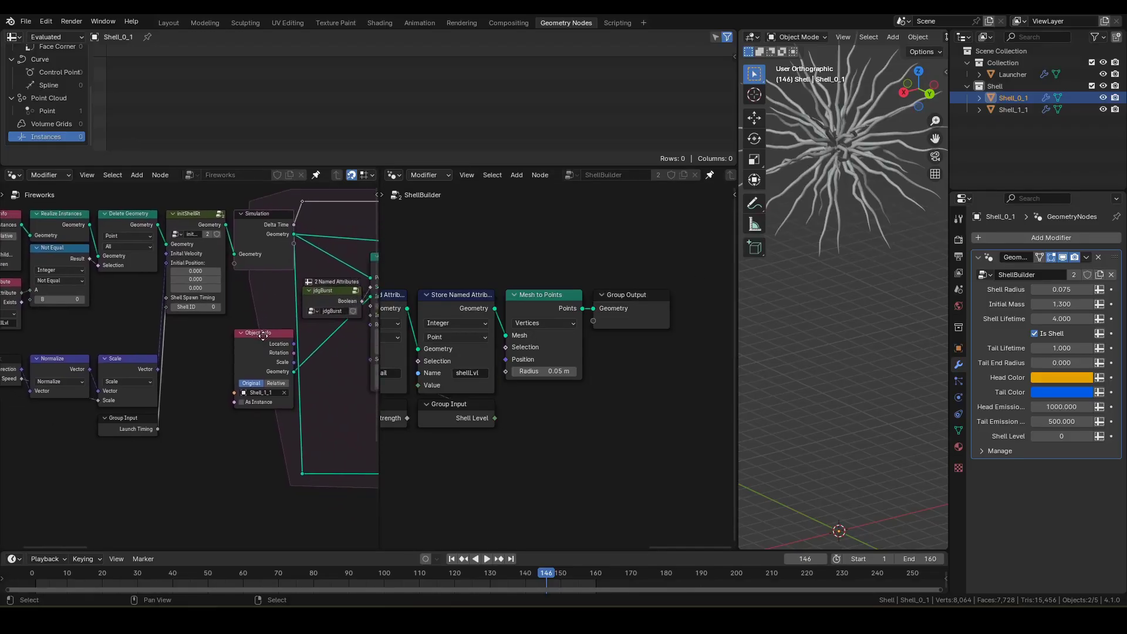
# Maximize the node editor, enter the initShellRt group, and move Group Output right for room.
pyautogui.hotkey('ctrl', 'space')
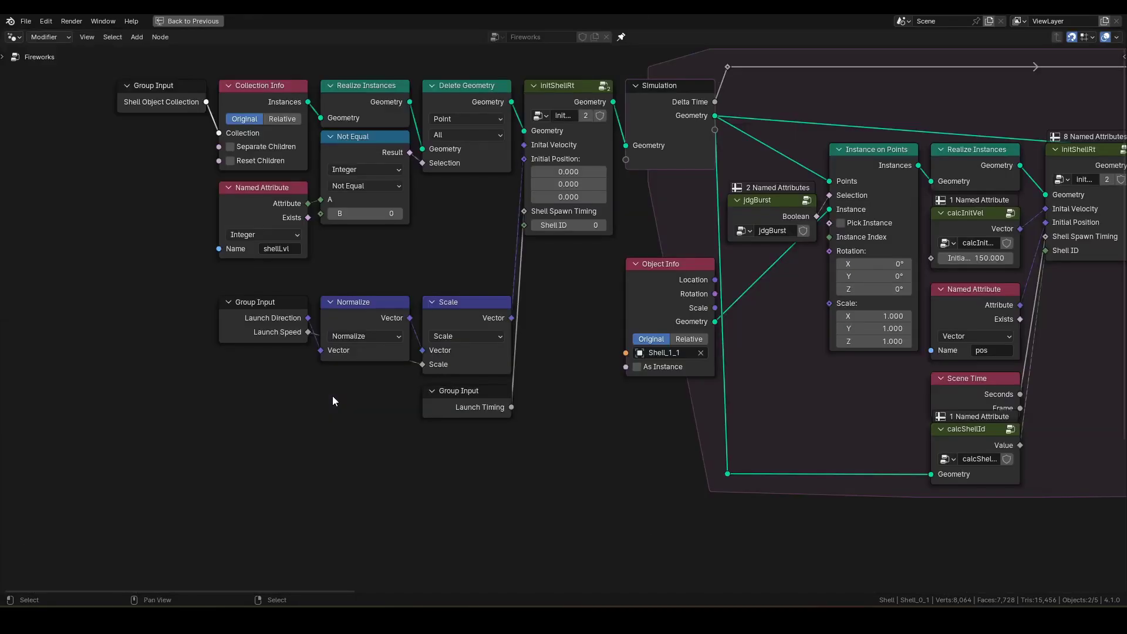
pyautogui.scroll(3, 335, 418)
pyautogui.click(403, 316)
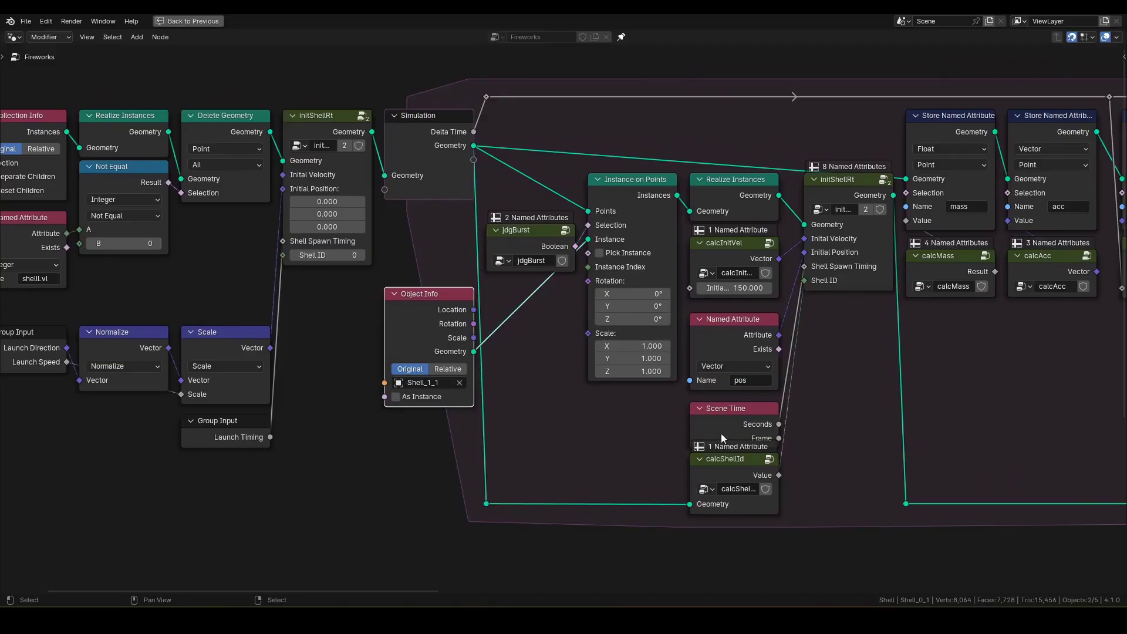
pyautogui.click(327, 135)
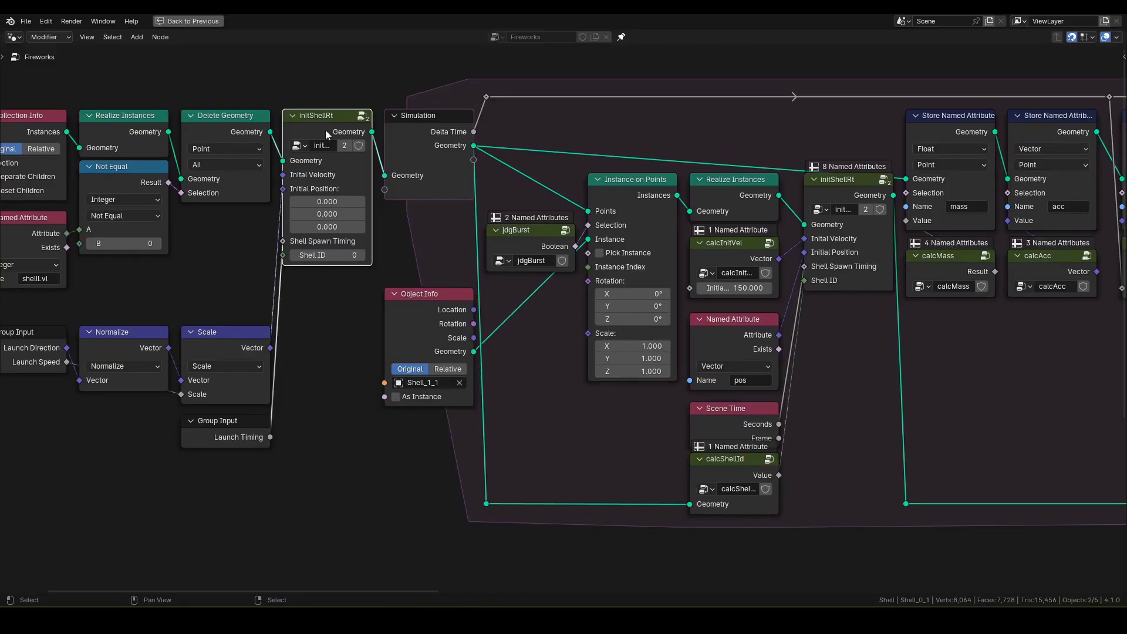
pyautogui.press('Tab')
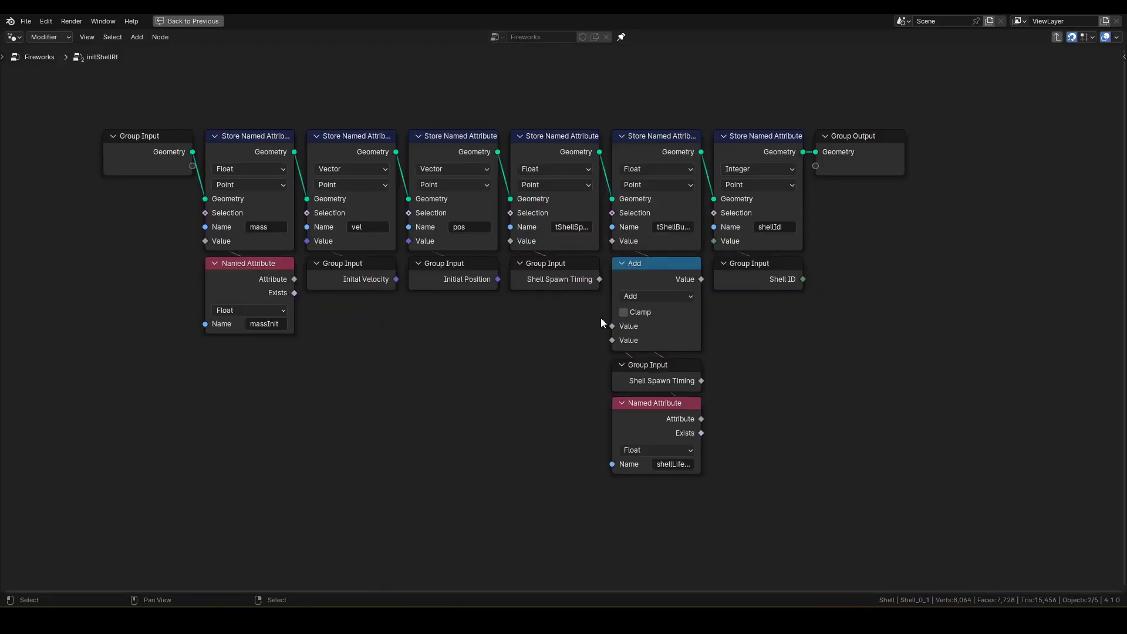
pyautogui.moveTo(580, 157); pyautogui.dragTo(666, 255)
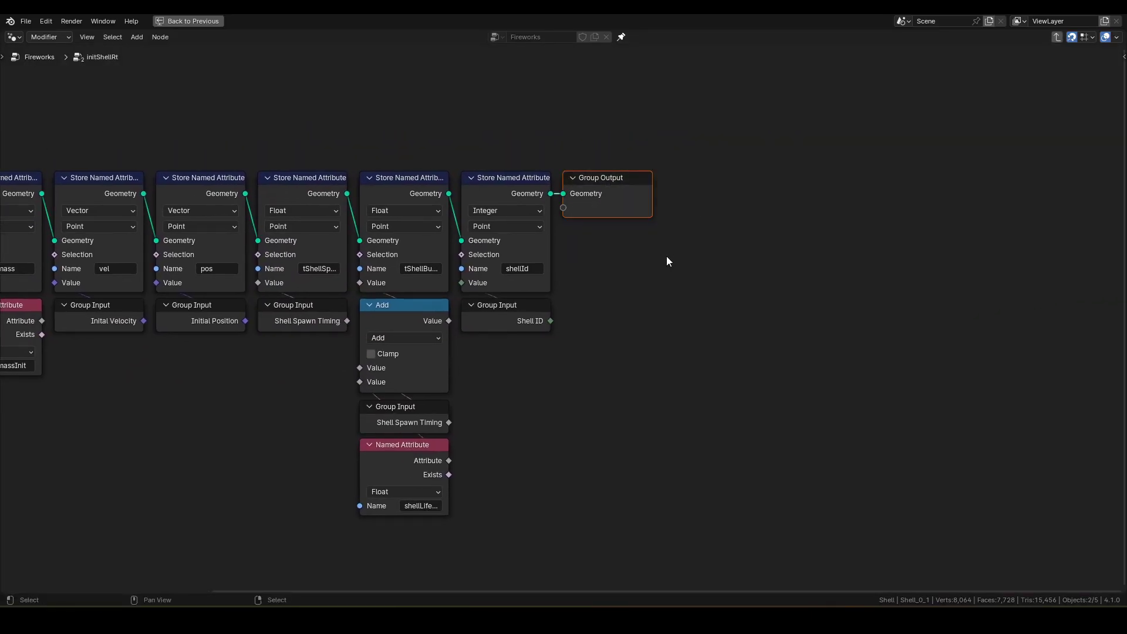
pyautogui.press('g')
pyautogui.click(794, 255)
pyautogui.click(771, 265)
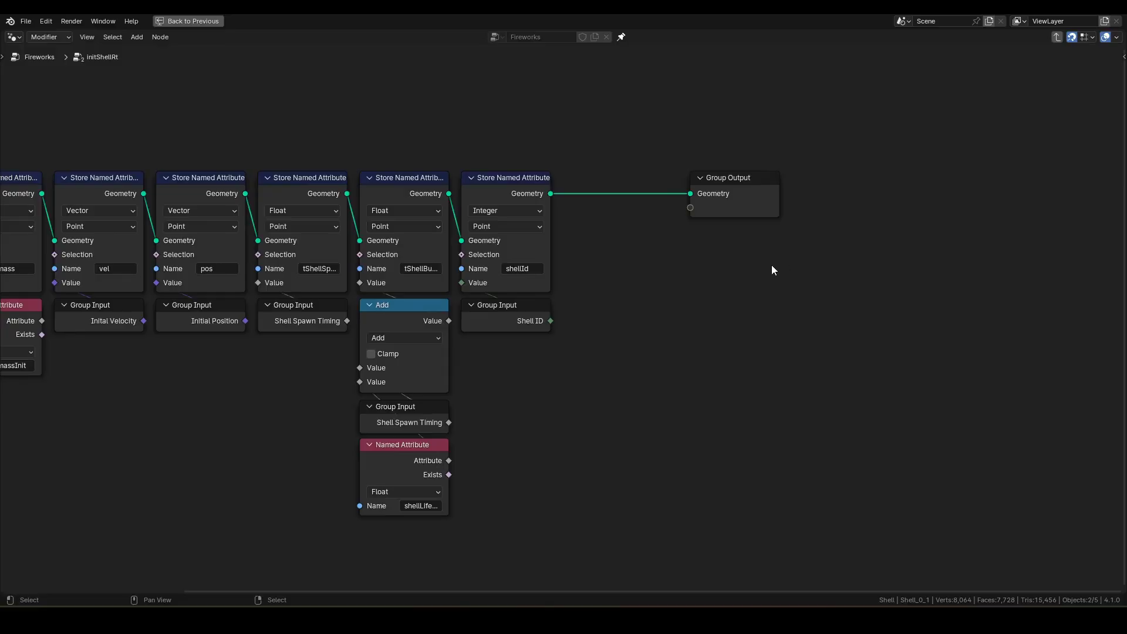
# Insert an Integer Store Named Attribute node called childLvl on the output link.
pyautogui.press('F3')
pyautogui.write('sna')
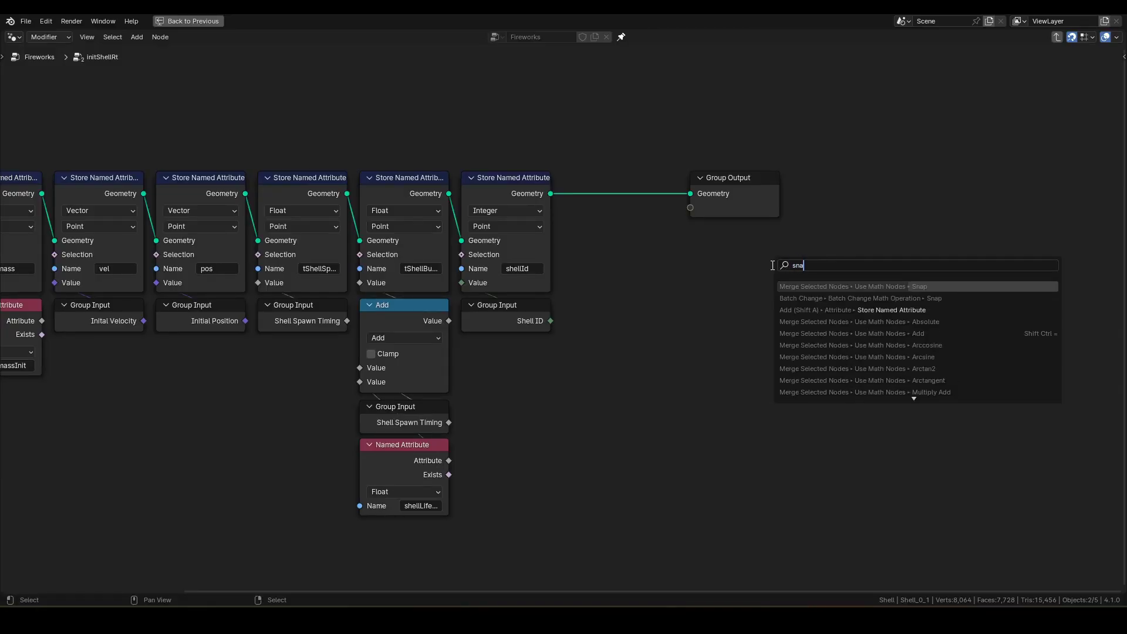
pyautogui.press('Down')
pyautogui.press('Down')
pyautogui.press('Return')
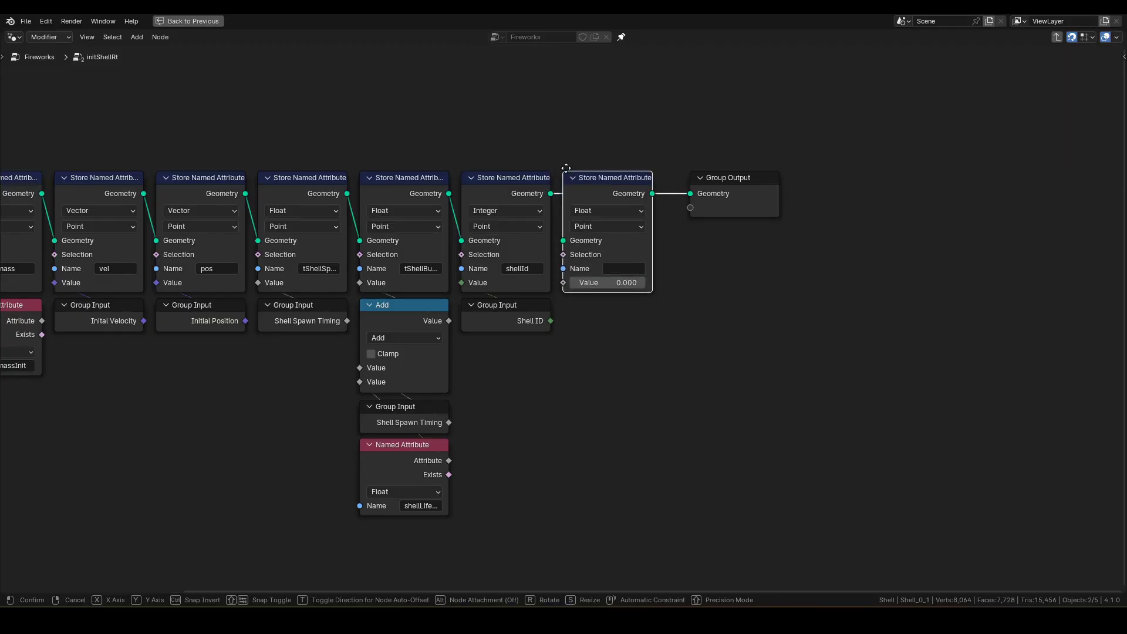
pyautogui.click(566, 168)
pyautogui.click(613, 211)
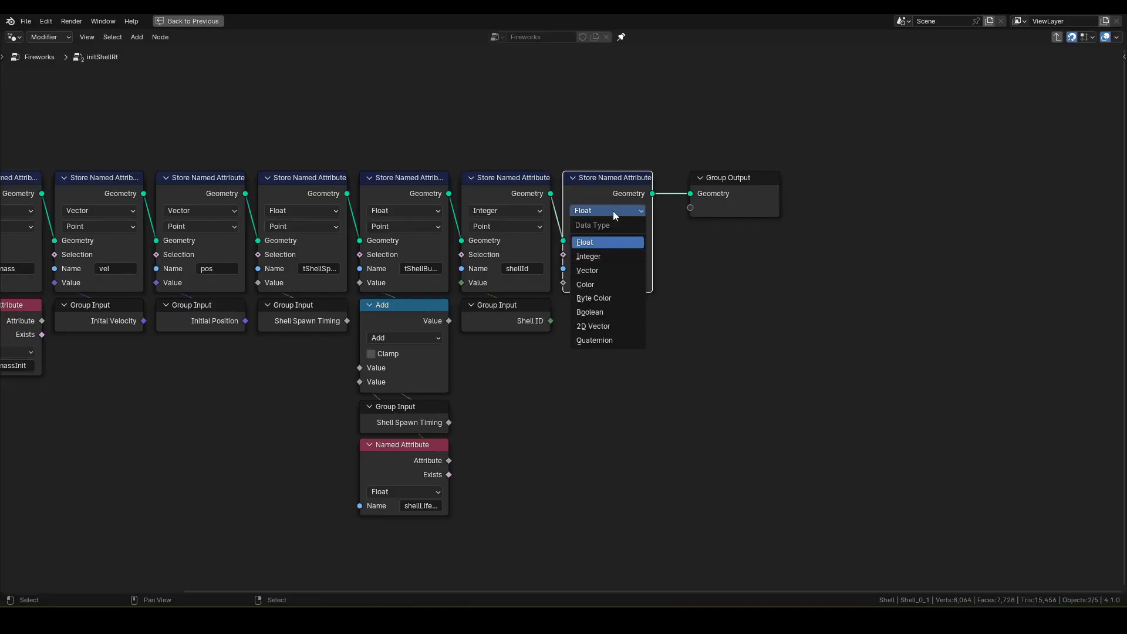
pyautogui.click(613, 235)
pyautogui.click(618, 267)
pyautogui.write('ch')
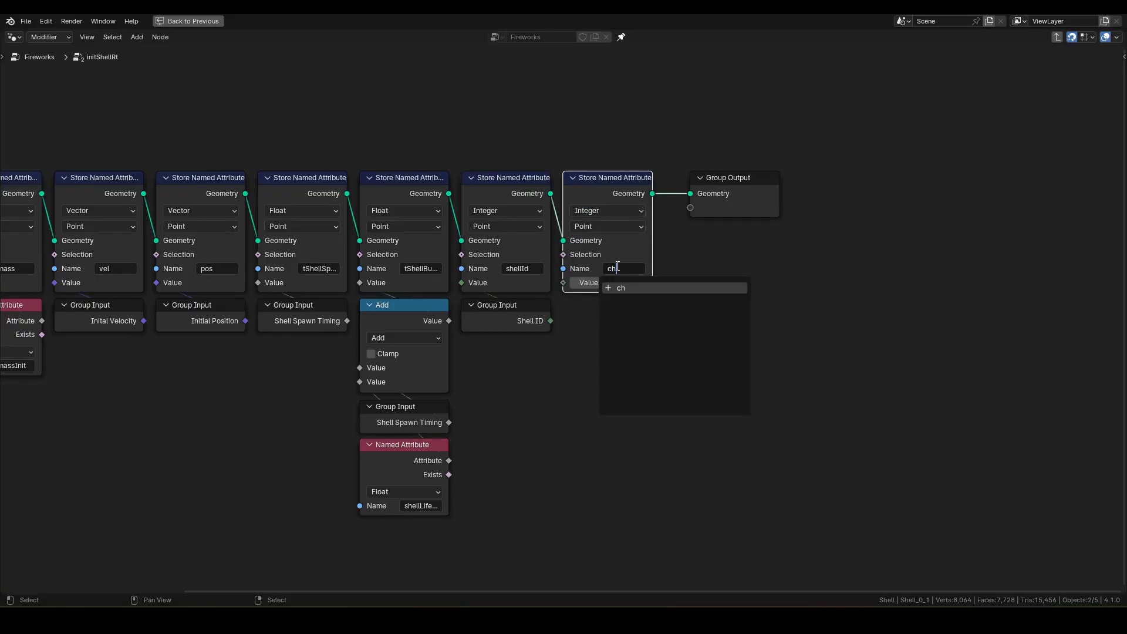
pyautogui.write('ildLvl')
pyautogui.press('Return')
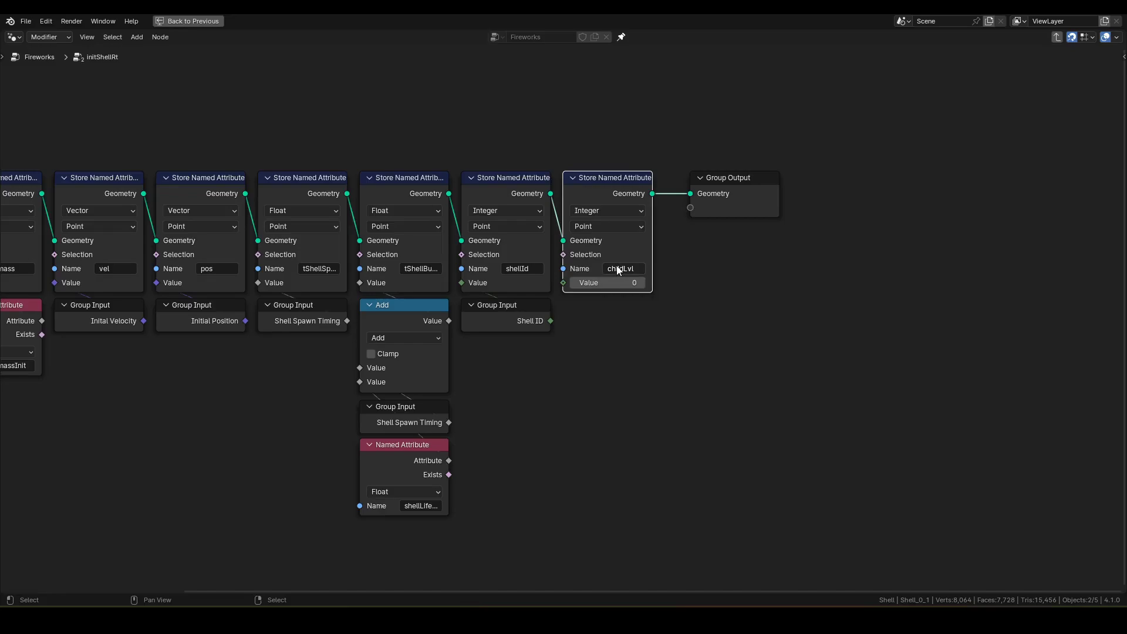
# Feed the stored value from an Add math node whose second value is 1.
pyautogui.moveTo(562, 283); pyautogui.dragTo(493, 345)
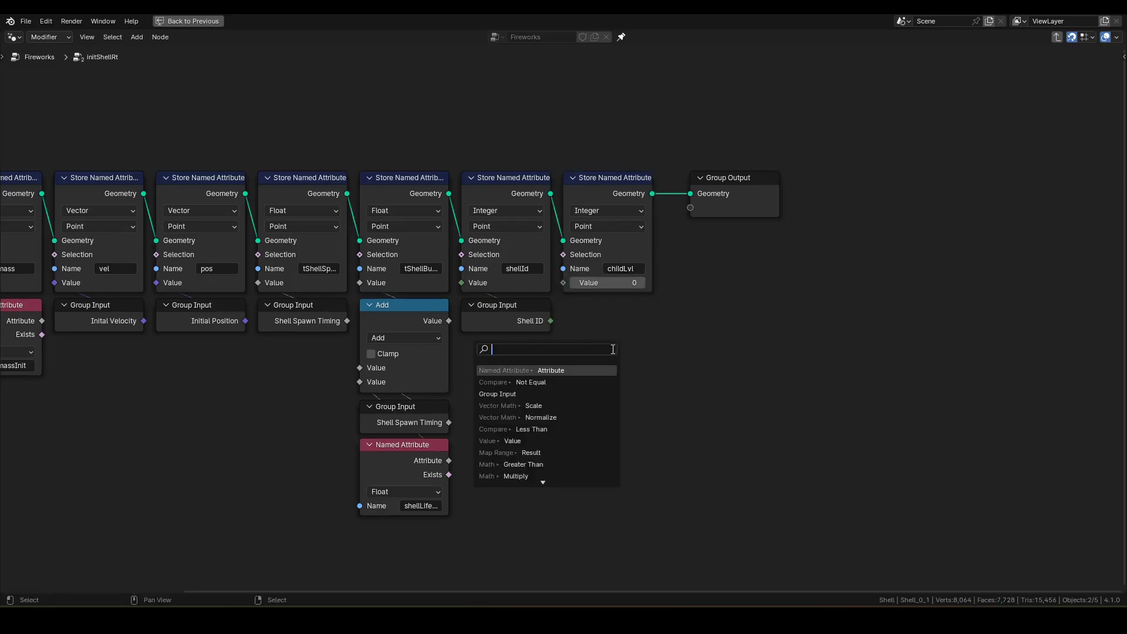
pyautogui.write('add')
pyautogui.press('Return')
pyautogui.click(608, 333)
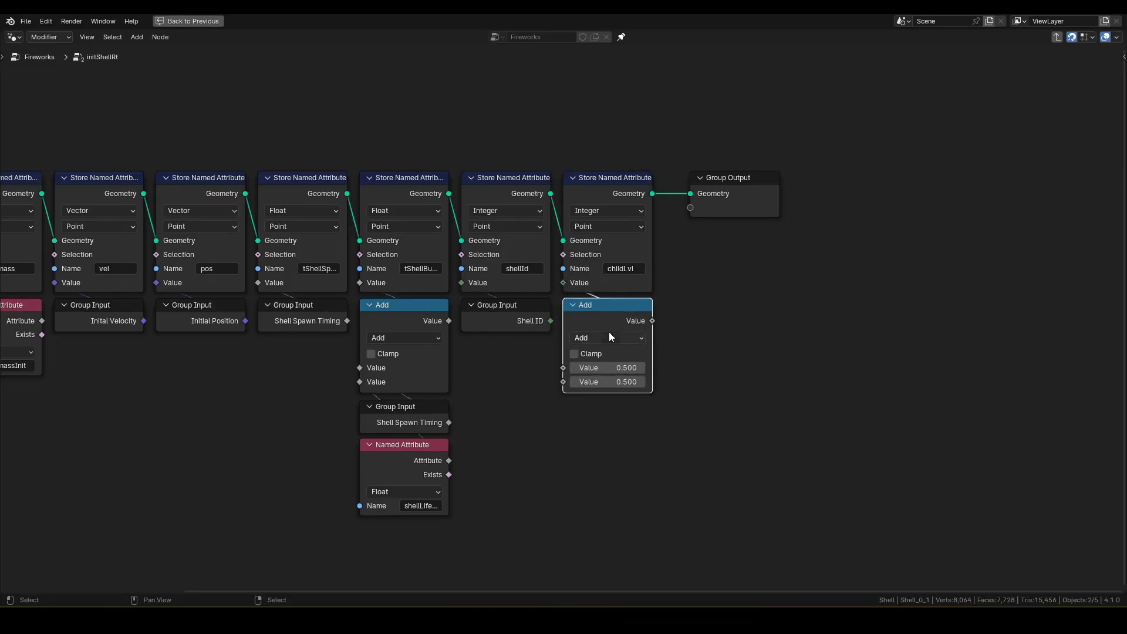
pyautogui.moveTo(608, 332); pyautogui.dragTo(637, 294, button='middle')
pyautogui.click(642, 343)
pyautogui.write('1')
pyautogui.press('Return')
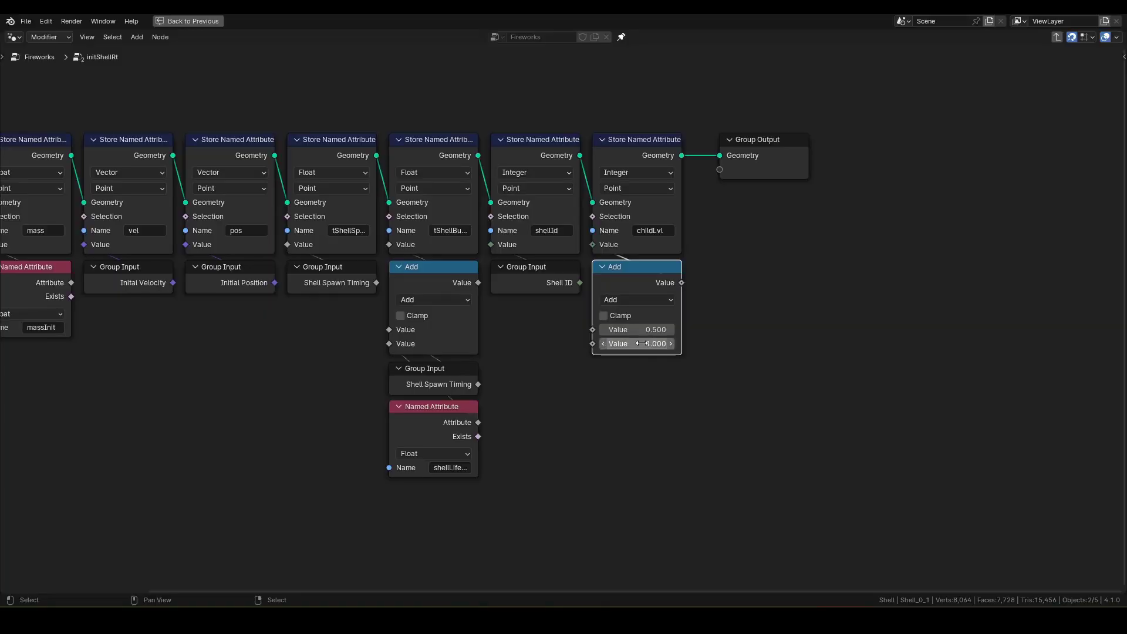
# Connect a Named Attribute node reading shellLvl to the Add node's other input.
pyautogui.moveTo(592, 344); pyautogui.dragTo(618, 378)
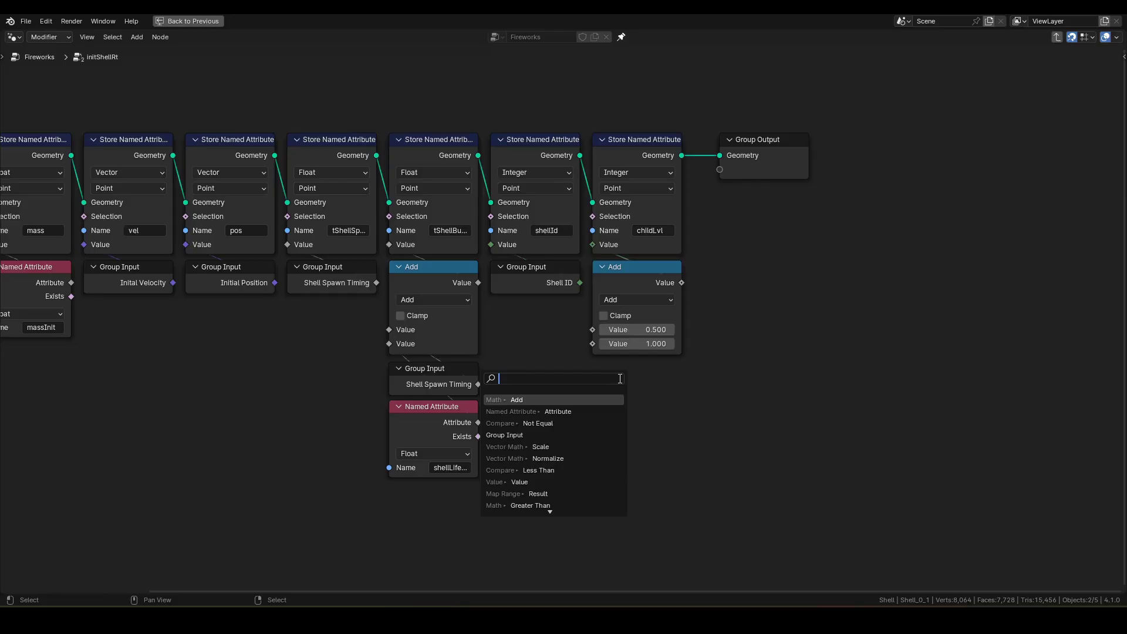
pyautogui.write('na')
pyautogui.press('Return')
pyautogui.click(650, 416)
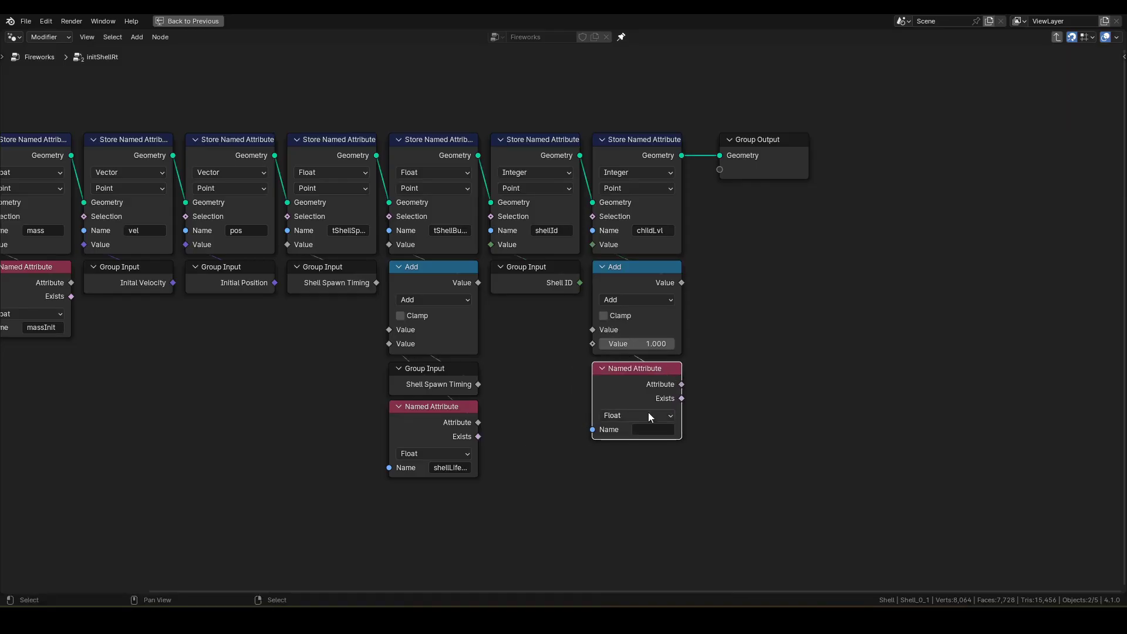
pyautogui.click(646, 428)
pyautogui.write('shellLvl')
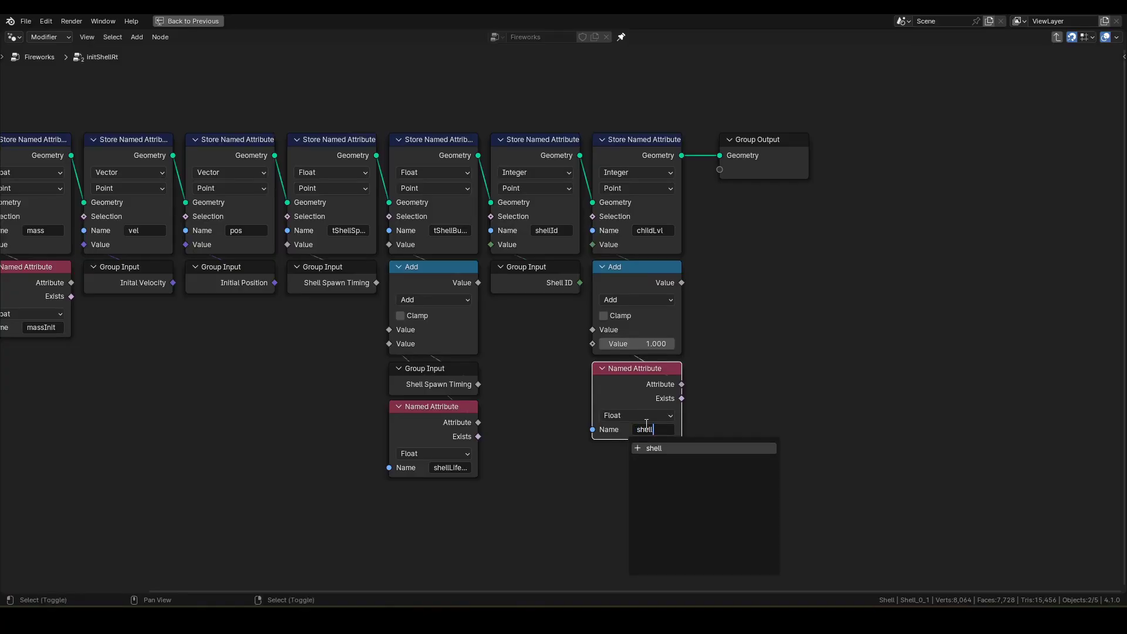
pyautogui.press('Return')
pyautogui.click(780, 359)
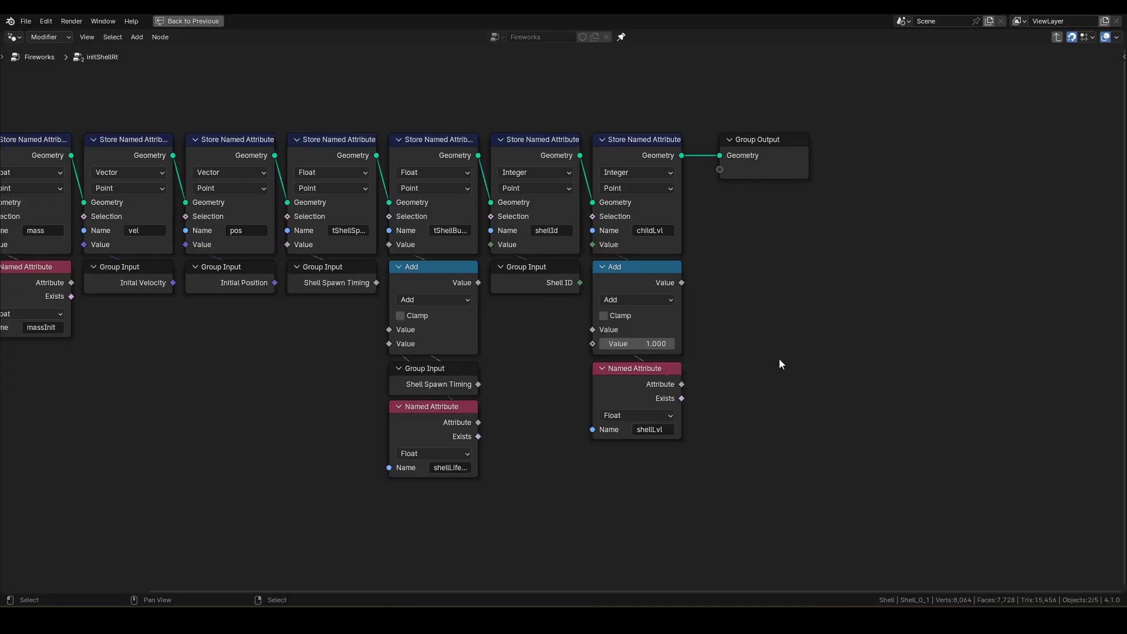
pyautogui.click(769, 177)
# Back in the Fireworks tree, shift the nodes before the instancing step left horizontally.
pyautogui.press('Tab')
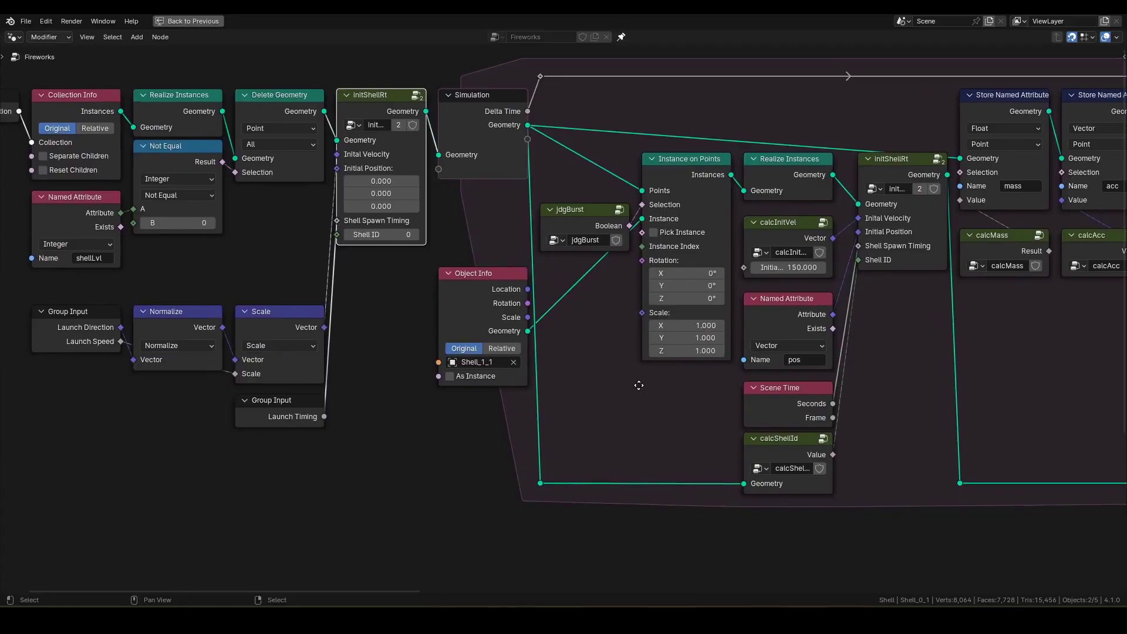
pyautogui.click(506, 290)
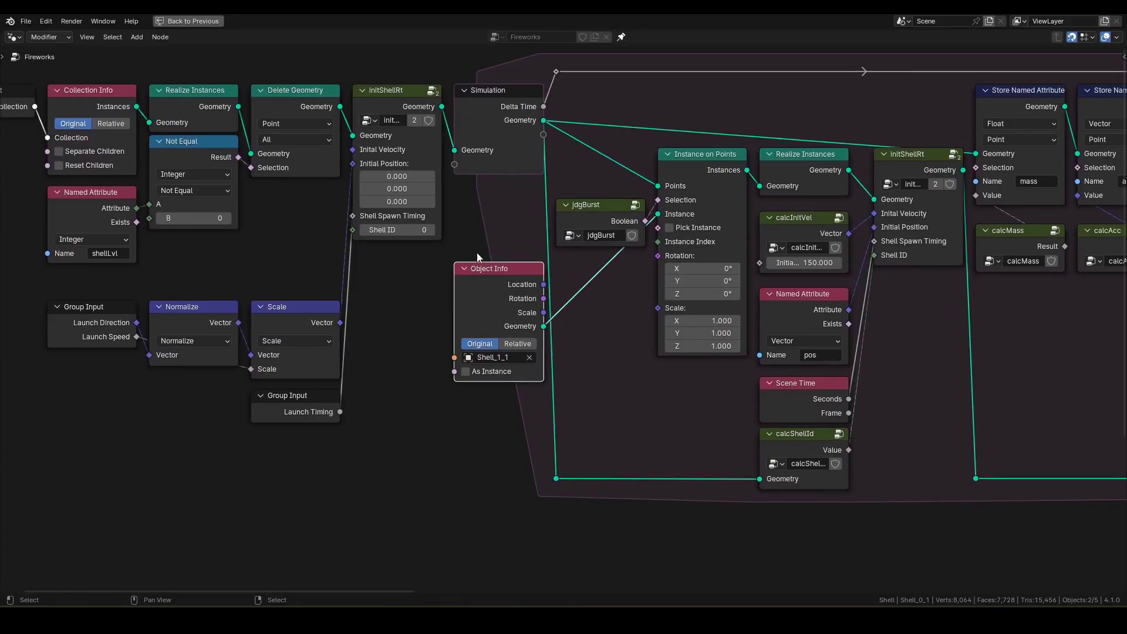
pyautogui.scroll(-2, 476, 252)
pyautogui.keyDown('ctrl'); pyautogui.hscroll(-2, 399, 228); pyautogui.keyUp('ctrl')
pyautogui.moveTo(113, 86); pyautogui.dragTo(738, 491)
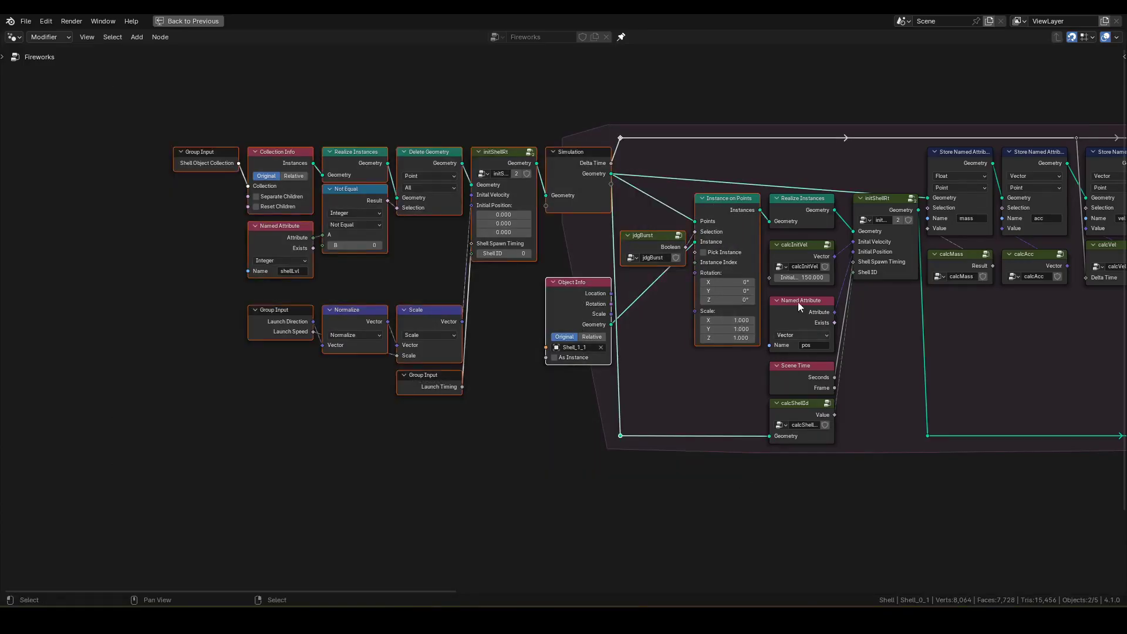
pyautogui.keyDown('shift'); pyautogui.click(798, 202); pyautogui.keyUp('shift')
pyautogui.press('g')
pyautogui.press('x')
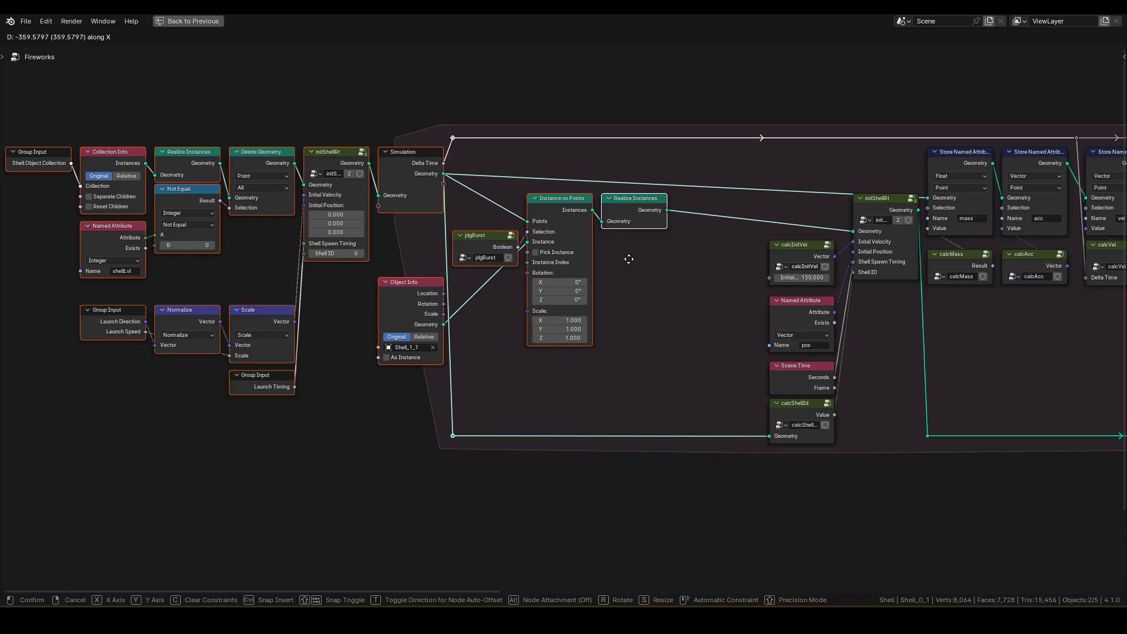
pyautogui.click(530, 328)
# Delete the Object Info node.
pyautogui.moveTo(530, 327); pyautogui.dragTo(679, 335, button='middle')
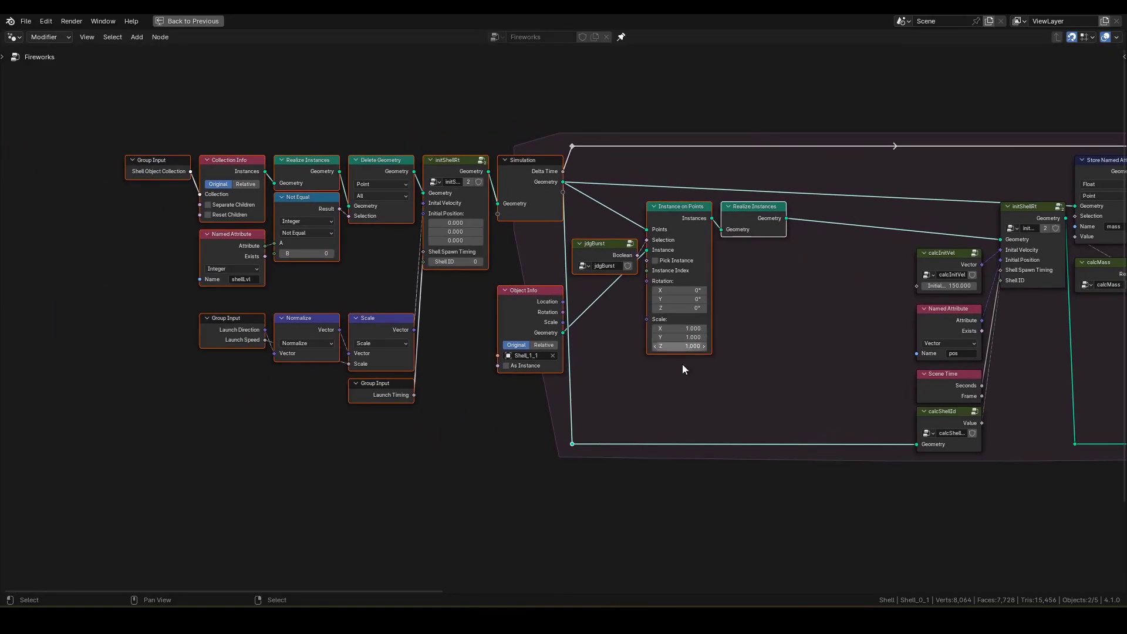
pyautogui.click(483, 393)
pyautogui.click(516, 308)
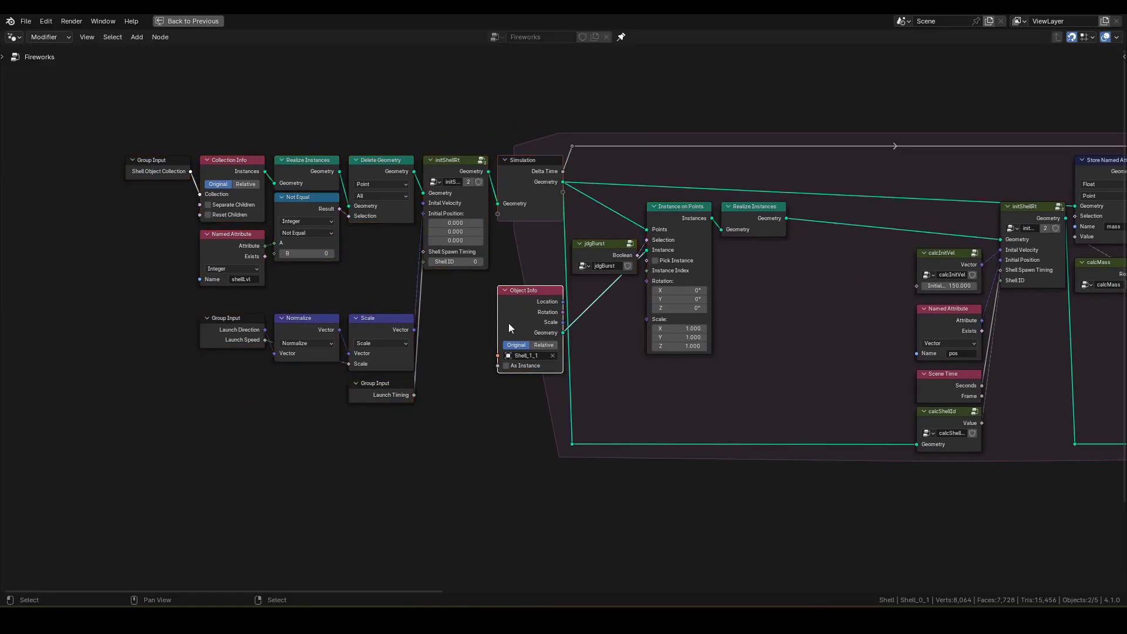
pyautogui.press('x')
# Copy Group Input and Collection Info into the zone, linking Instances to Instance on Points' Instance.
pyautogui.moveTo(123, 142); pyautogui.dragTo(255, 211)
pyautogui.press('g')
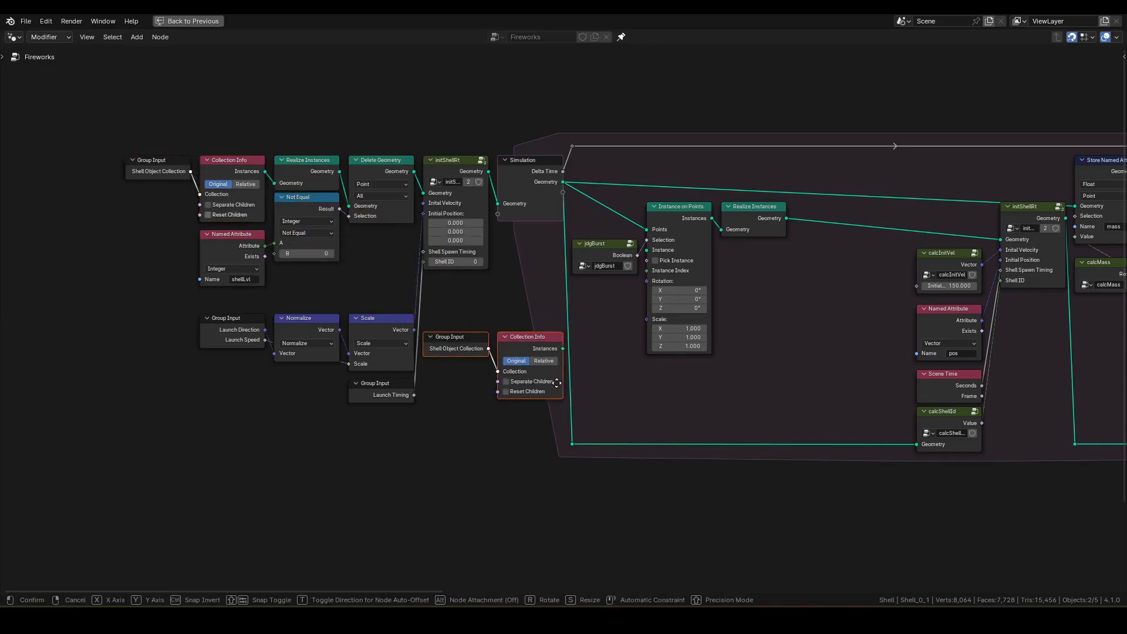
pyautogui.click(620, 346)
pyautogui.moveTo(618, 344); pyautogui.dragTo(617, 405, button='middle')
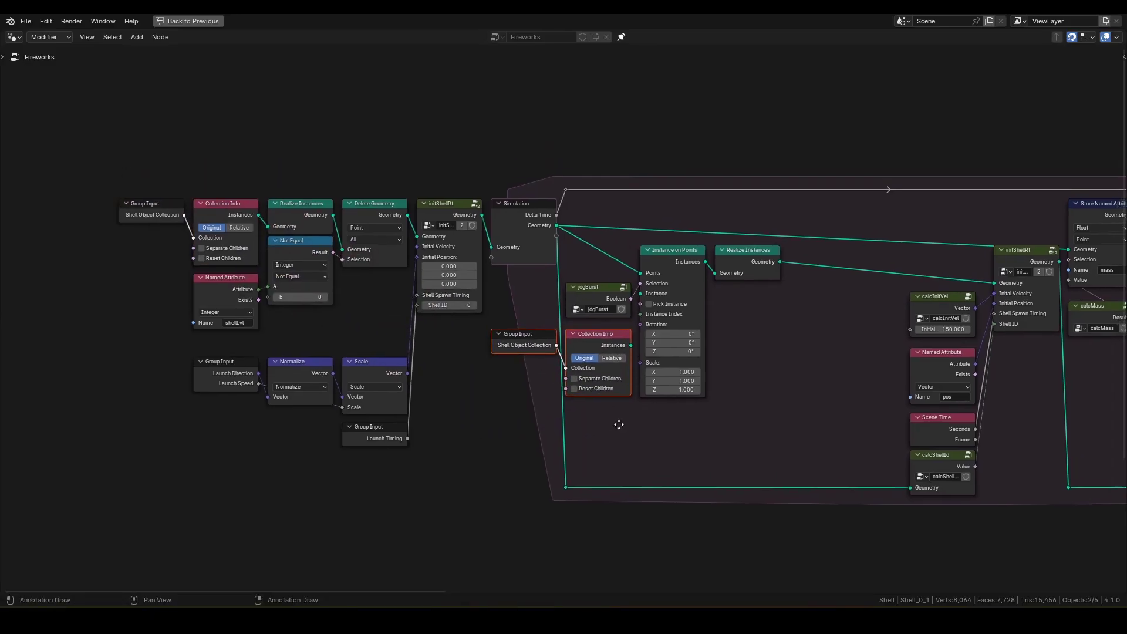
pyautogui.scroll(2, 617, 411)
pyautogui.moveTo(655, 375); pyautogui.dragTo(673, 304)
pyautogui.scroll(-2, 837, 376)
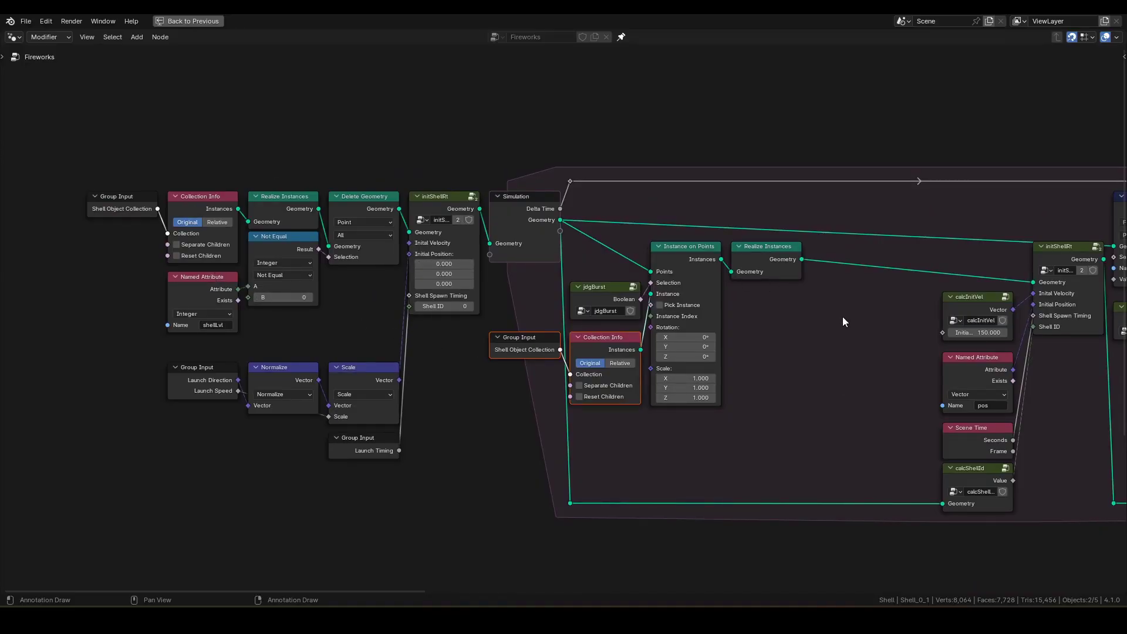
# Add Delete Geometry after Realize Instances, with a Not Equal node driving its Selection.
pyautogui.press('F3')
pyautogui.write('delete')
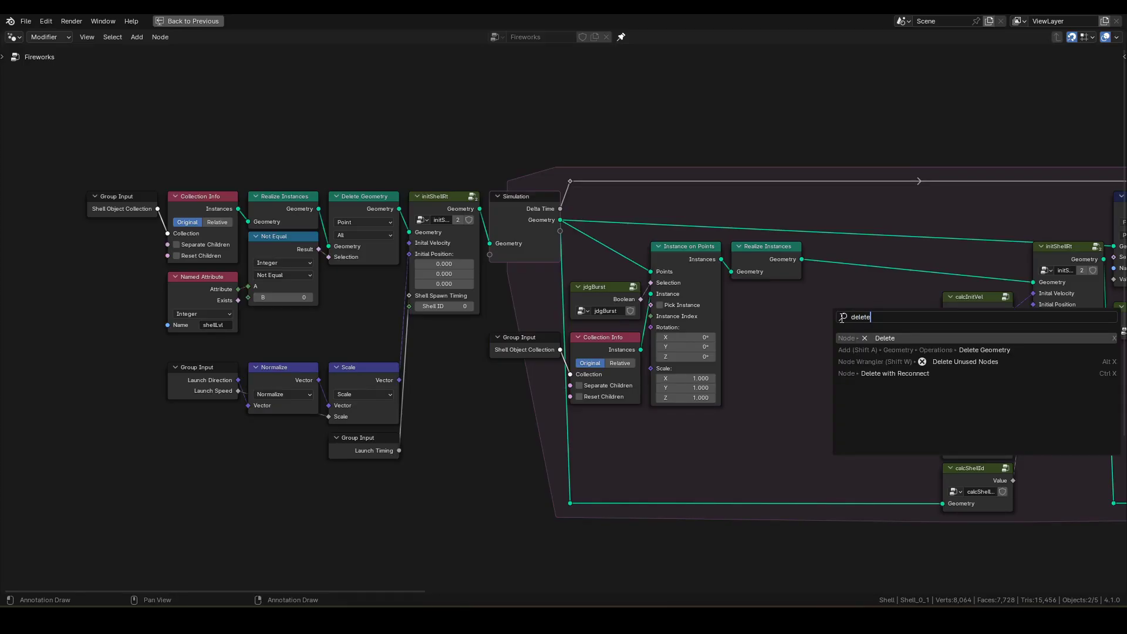
pyautogui.press('Down')
pyautogui.press('Return')
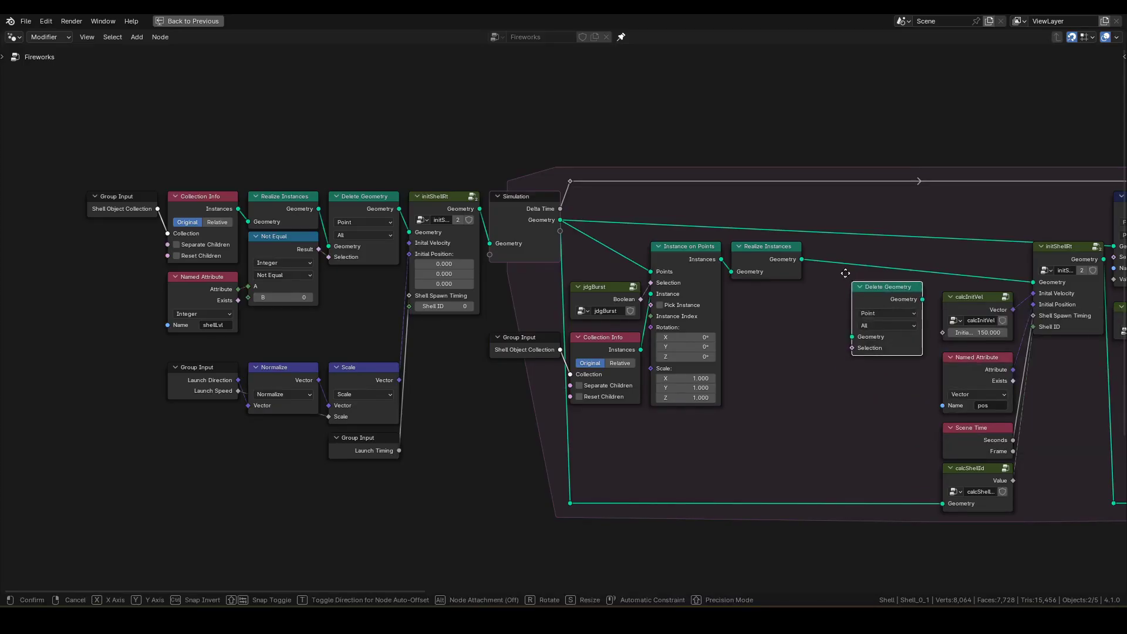
pyautogui.click(810, 244)
pyautogui.scroll(3, 880, 329)
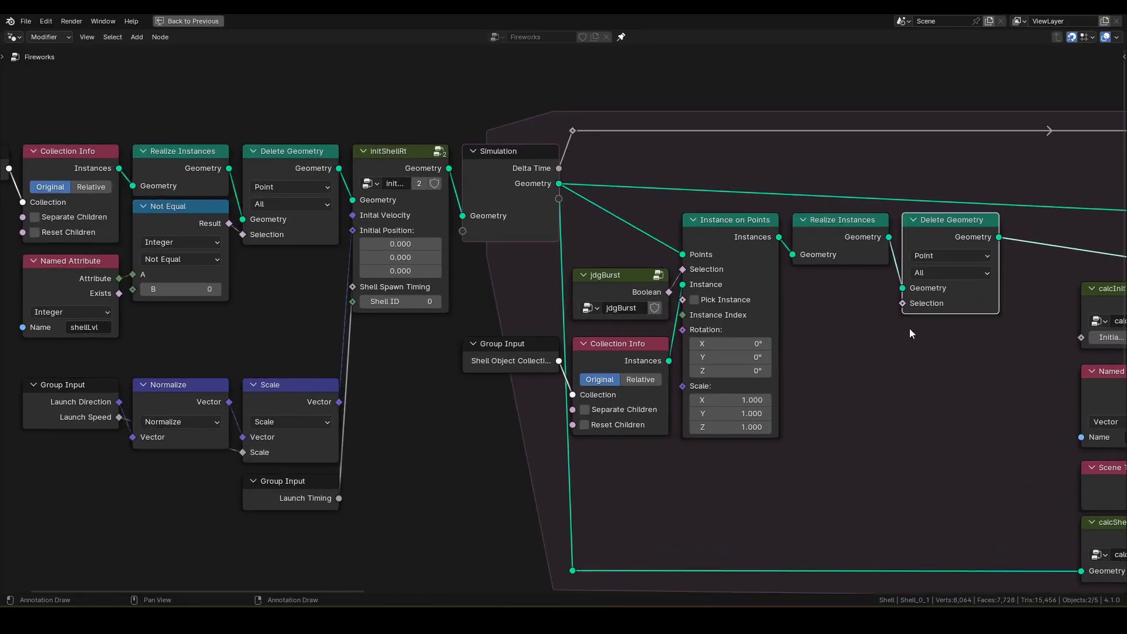
pyautogui.moveTo(830, 322); pyautogui.dragTo(832, 373)
pyautogui.write('not eq')
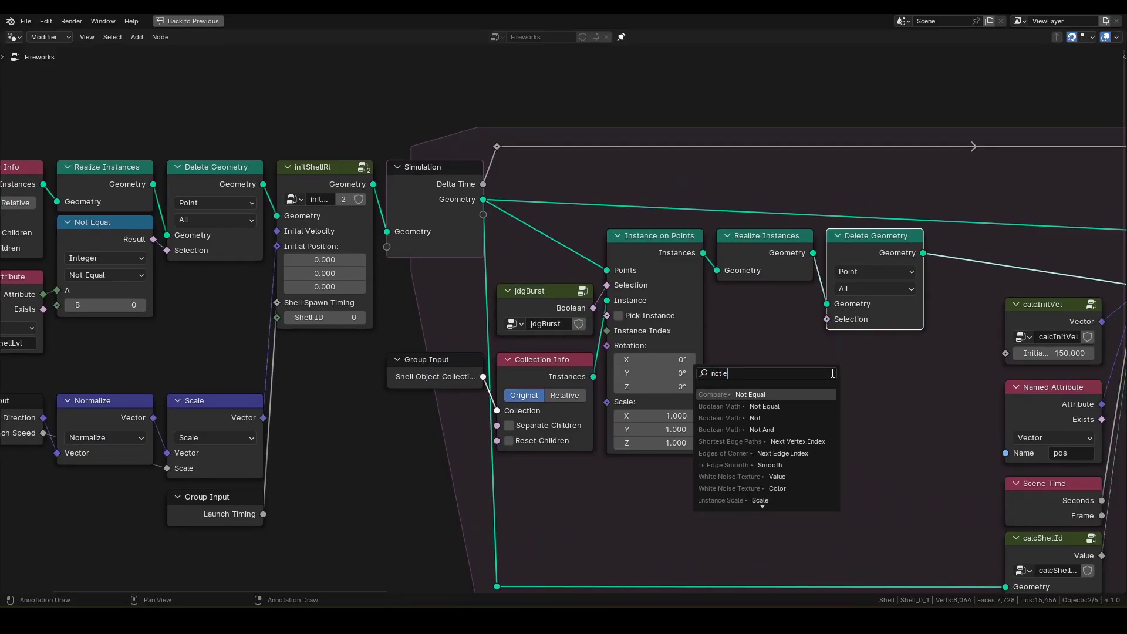
pyautogui.press('Return')
pyautogui.click(922, 352)
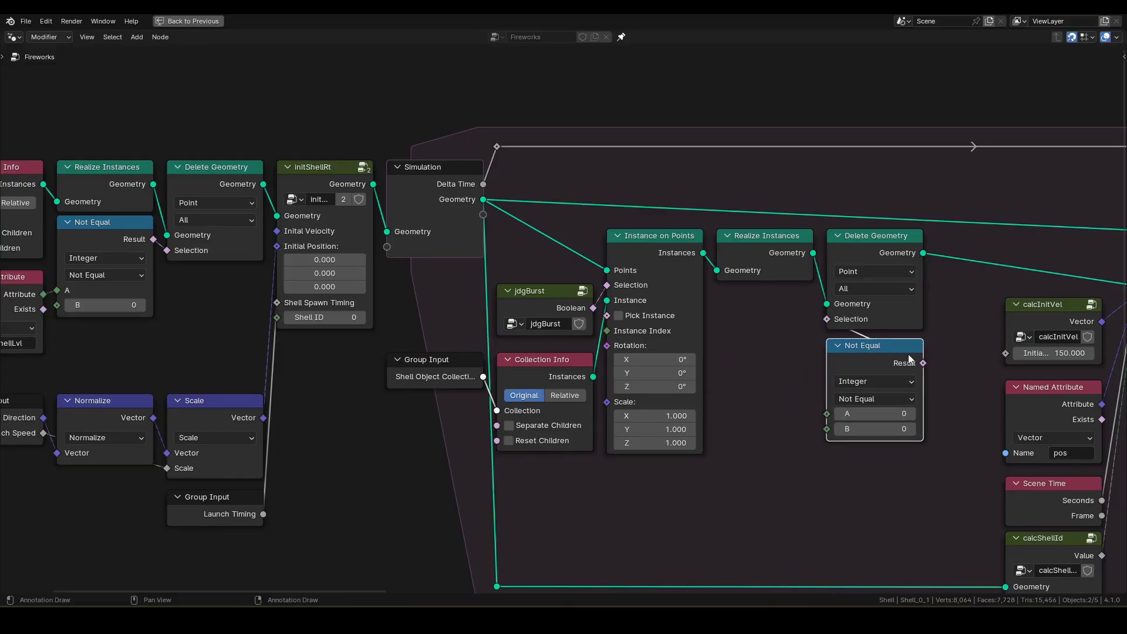
# Feed Not Equal's A input from a Named Attribute node reading shellLvl.
pyautogui.moveTo(826, 413); pyautogui.dragTo(790, 418)
pyautogui.write('named')
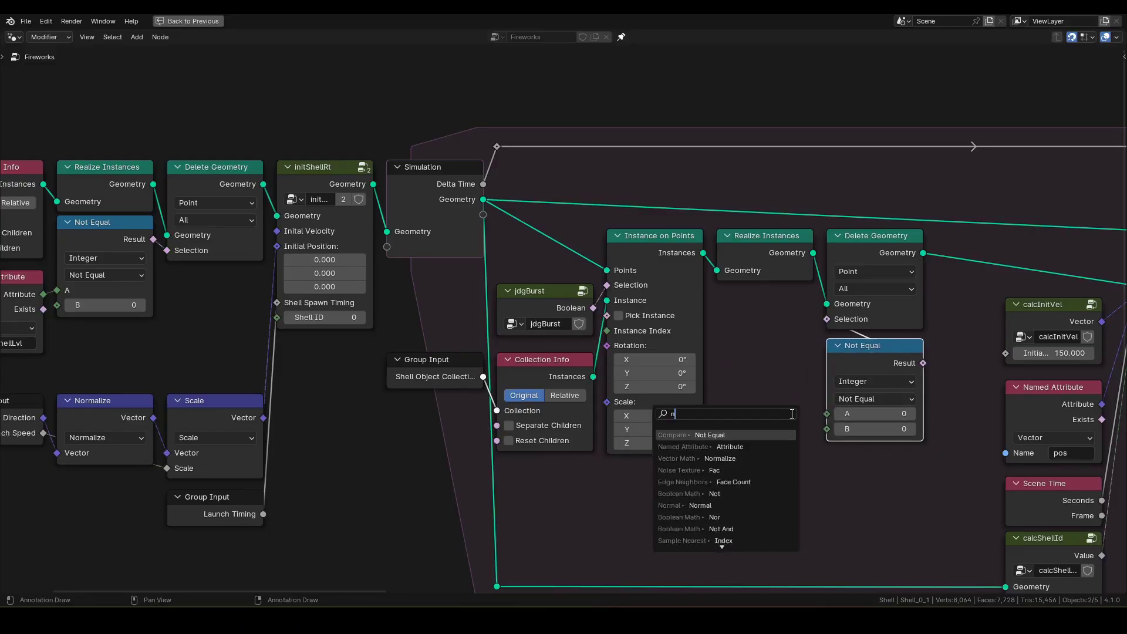
pyautogui.press('Return')
pyautogui.click(818, 400)
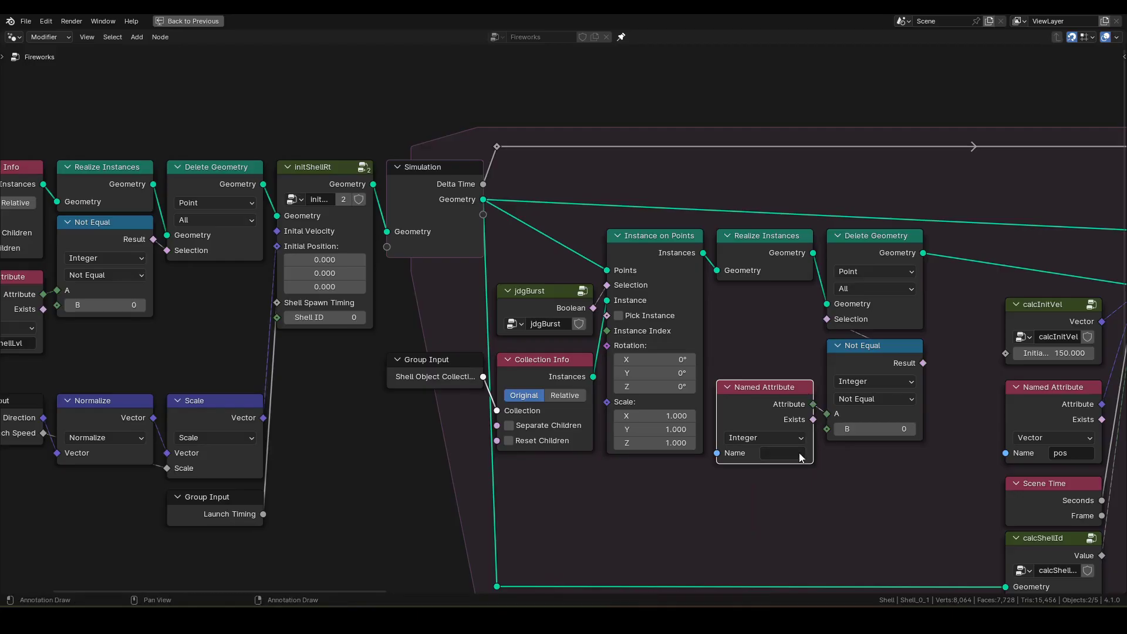
pyautogui.click(783, 455)
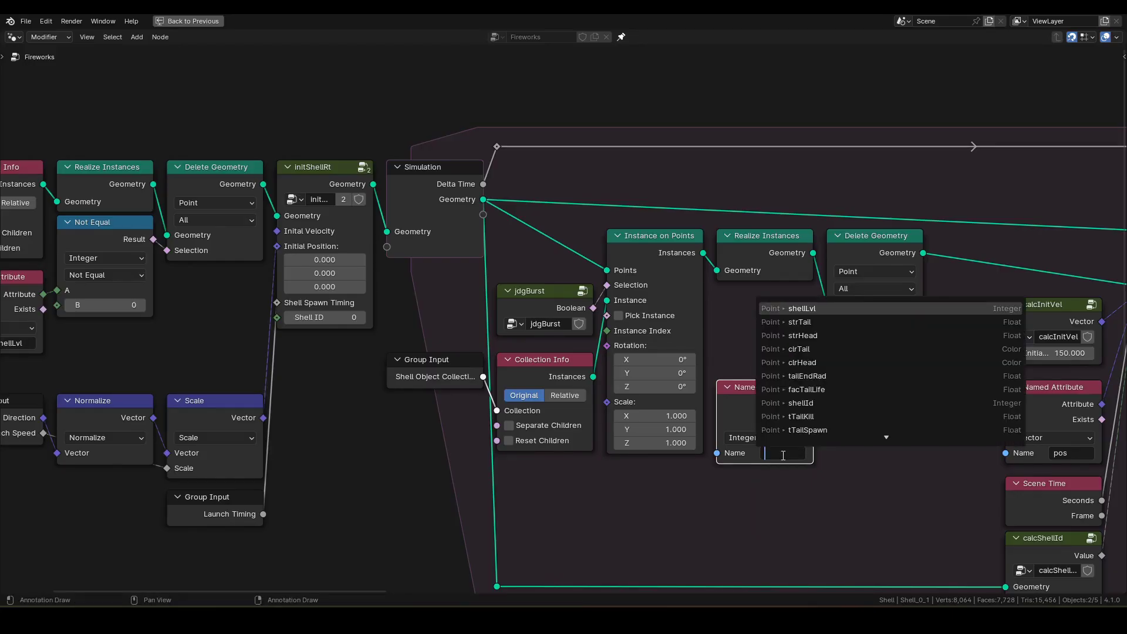
pyautogui.write('shellLvl')
pyautogui.press('Return')
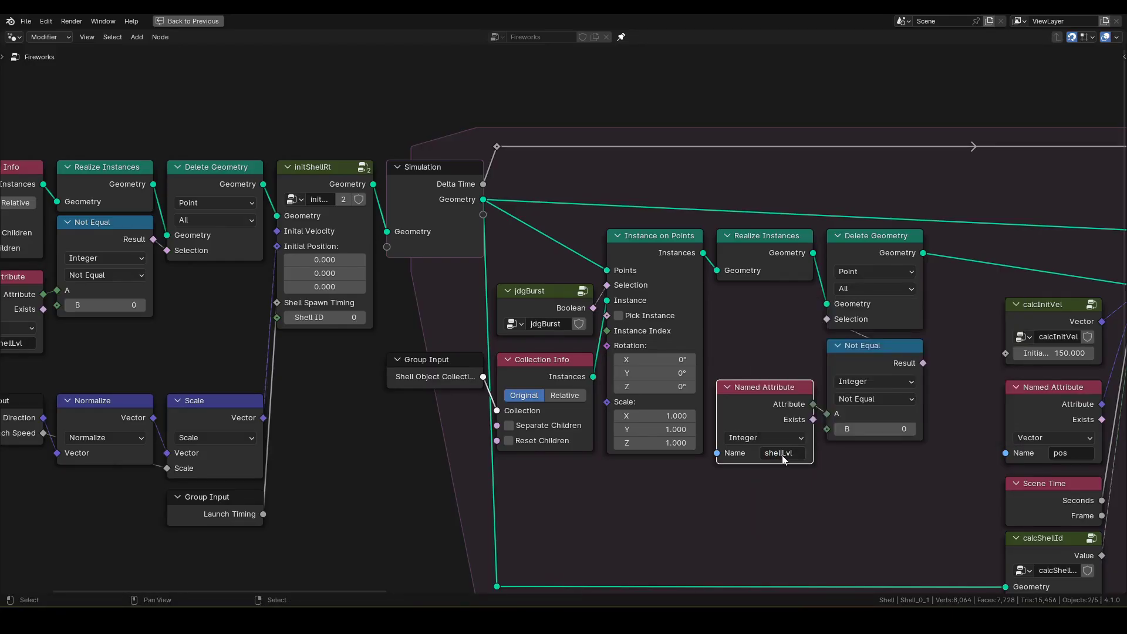
# Feed Not Equal's B input from a Named Attribute node reading childLvl.
pyautogui.moveTo(826, 429); pyautogui.dragTo(804, 499)
pyautogui.press('Escape')
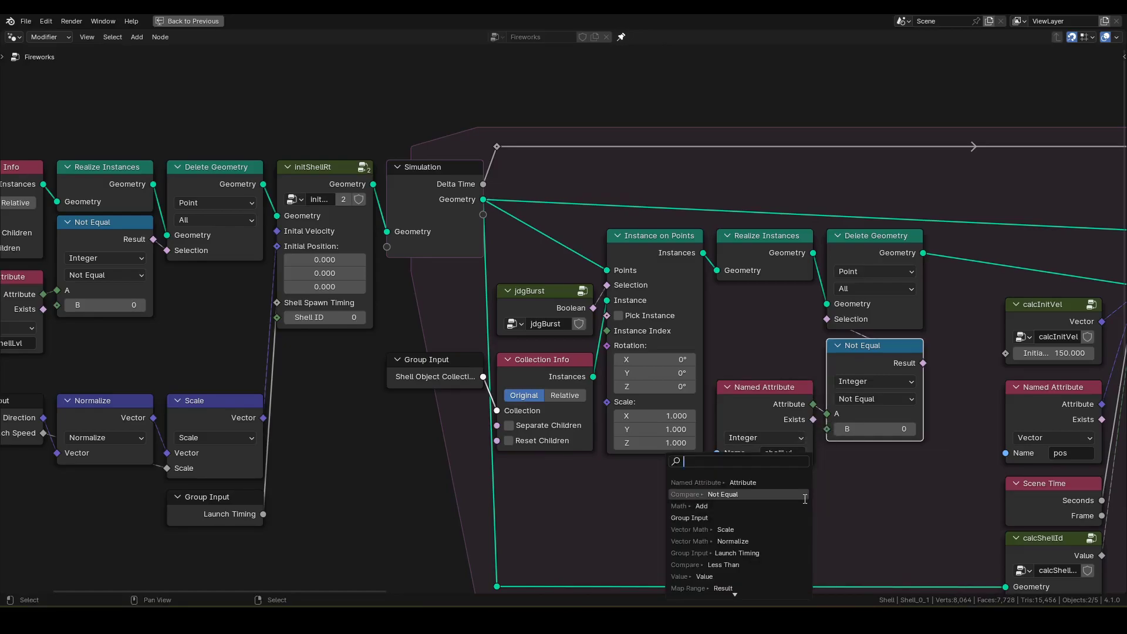
pyautogui.press('Up')
pyautogui.press('Return')
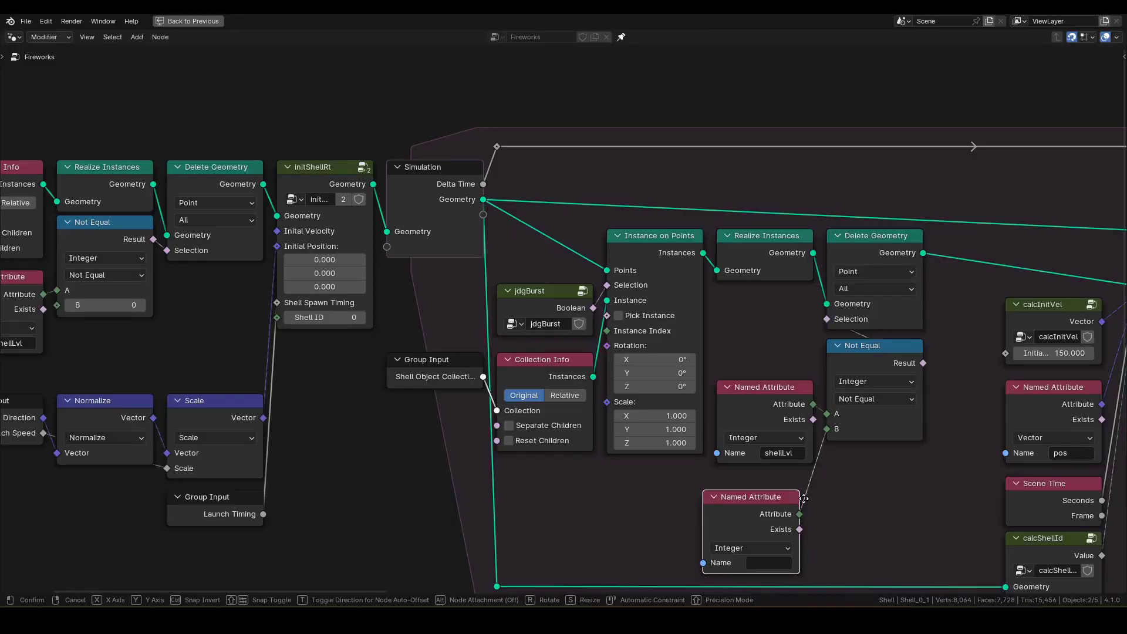
pyautogui.click(816, 484)
pyautogui.click(798, 551)
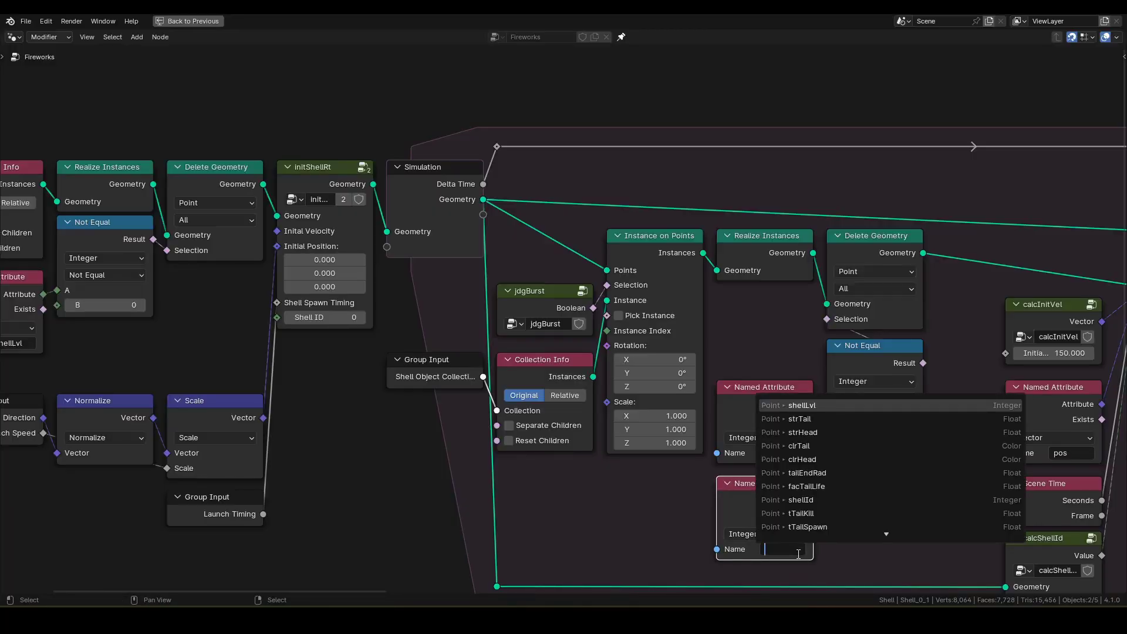
pyautogui.write('childLvl')
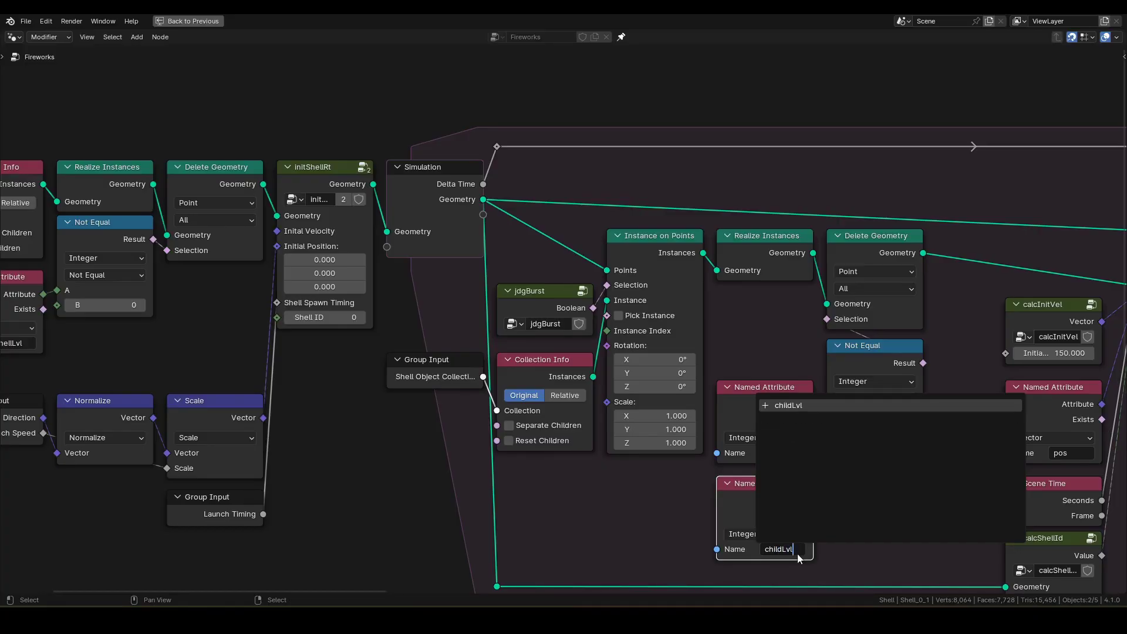
pyautogui.press('Return')
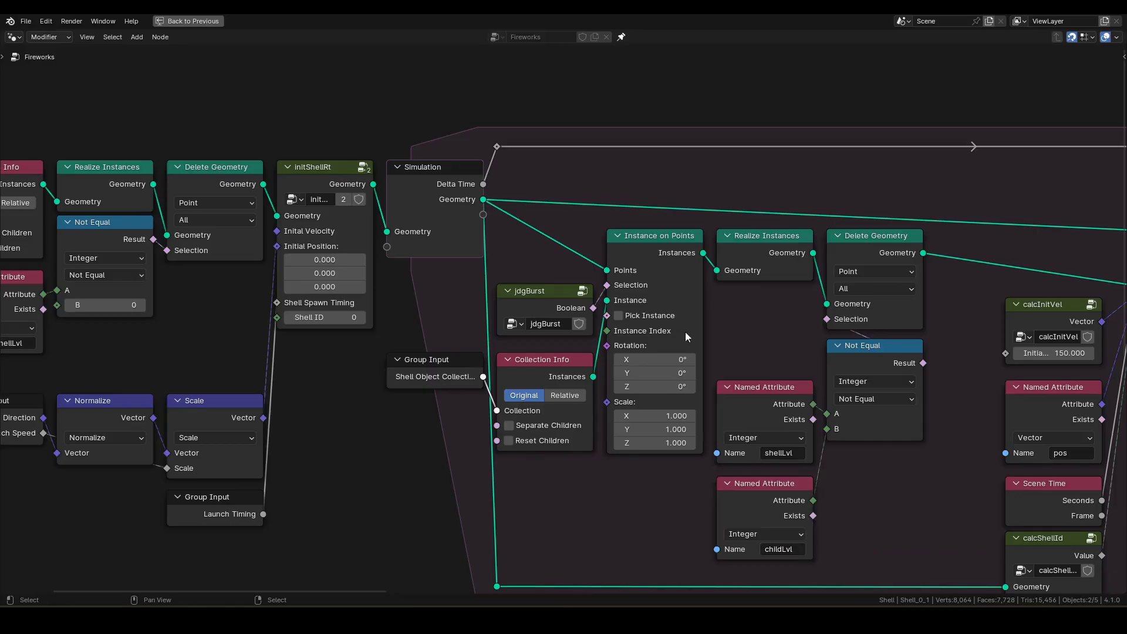
# Tidy the layout: place the Named Attribute nodes under Not Equal and shift the tree right.
pyautogui.moveTo(744, 357); pyautogui.dragTo(782, 517)
pyautogui.moveTo(768, 389); pyautogui.dragTo(879, 455)
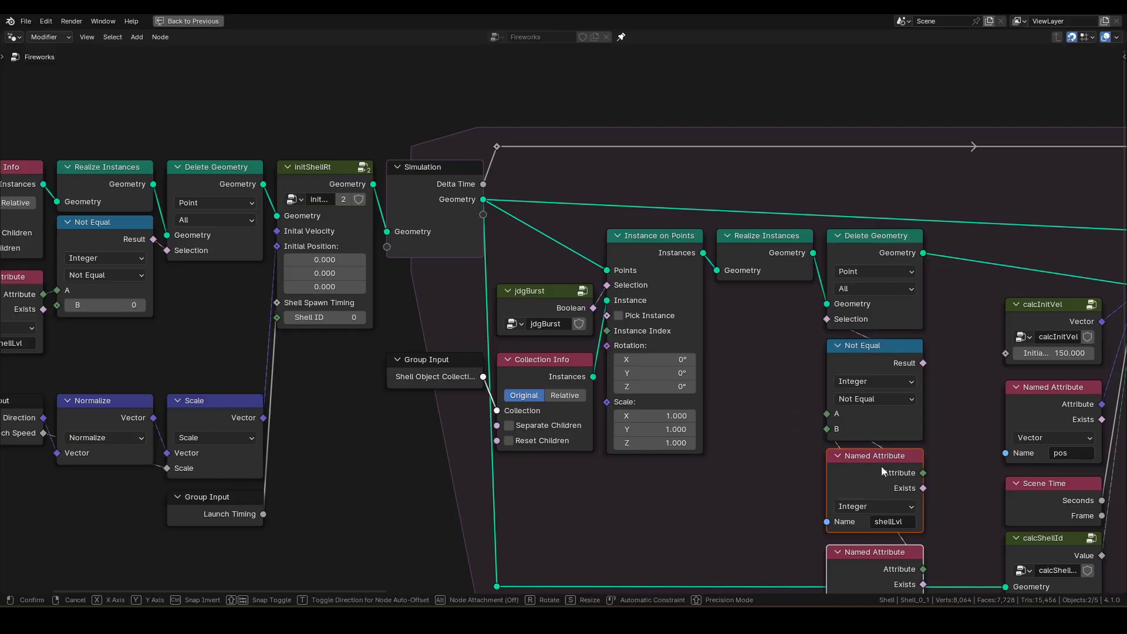
pyautogui.scroll(-2, 812, 454)
pyautogui.moveTo(56, 163); pyautogui.dragTo(786, 568)
pyautogui.press('g')
pyautogui.press('x')
pyautogui.click(830, 551)
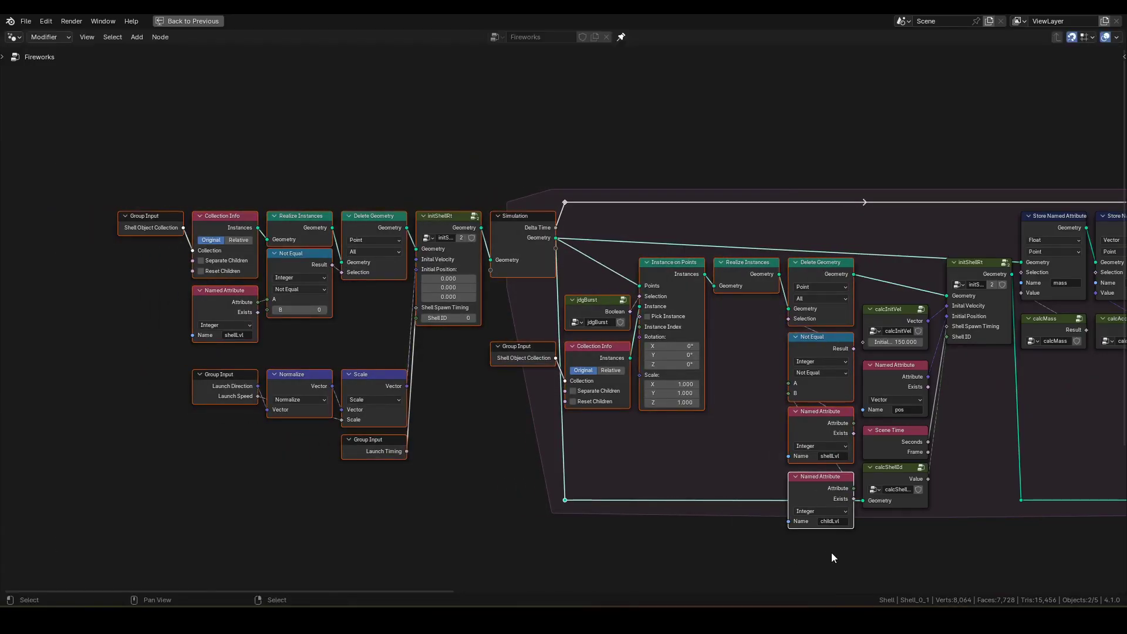
pyautogui.click(884, 560)
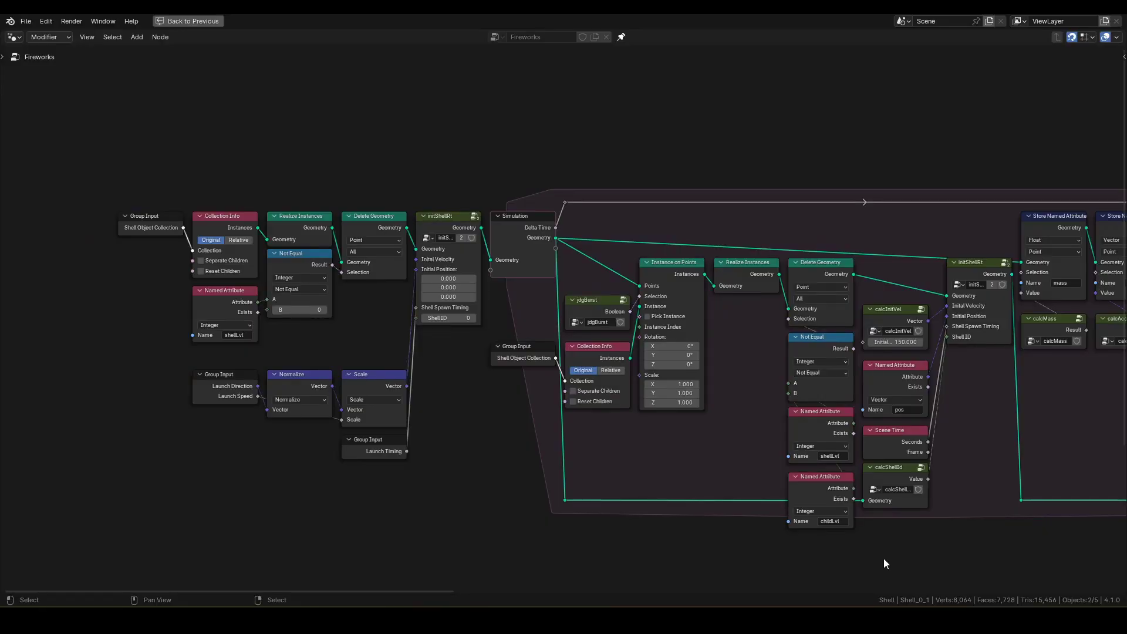
# Restore the full workspace and play the animation to frame 141.
pyautogui.press('ctrl')
pyautogui.hotkey('ctrl', 'space')
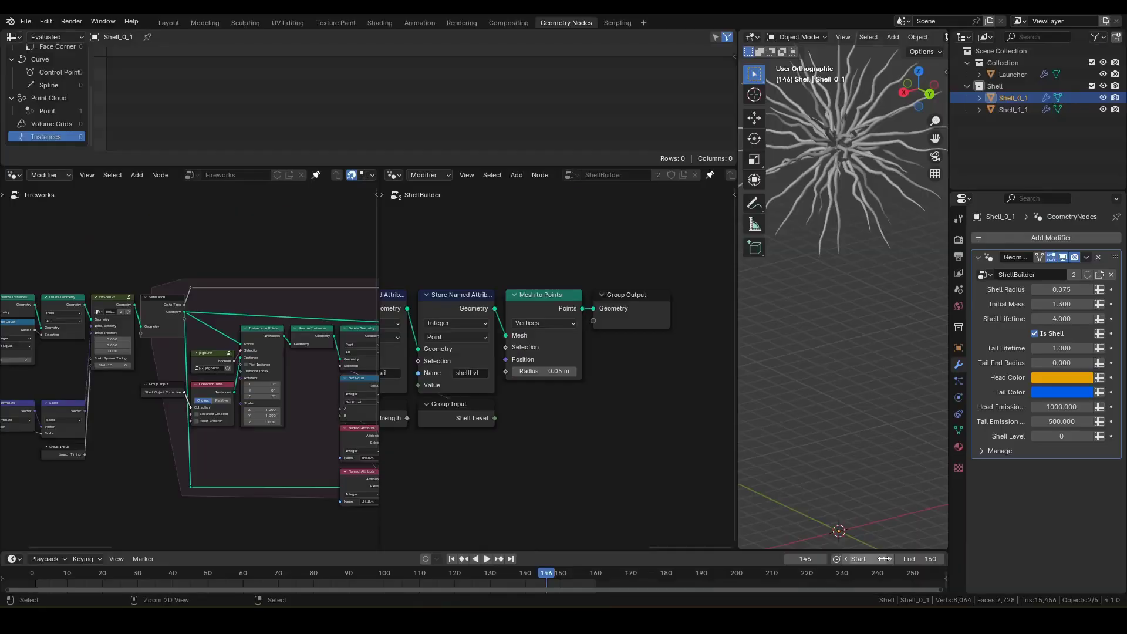
pyautogui.press('space')
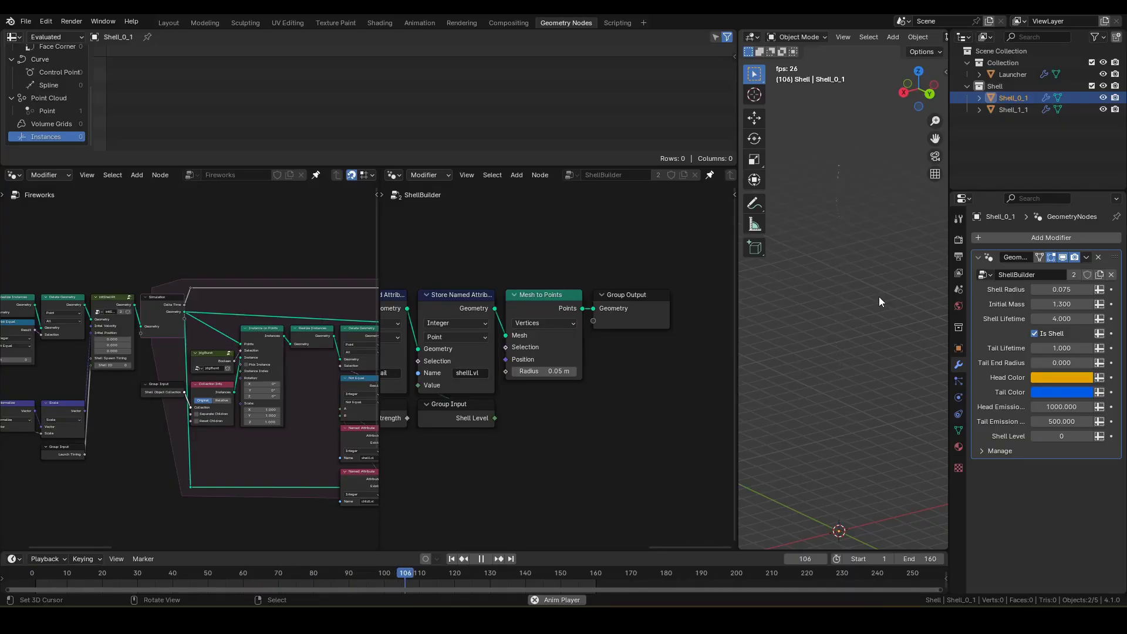
pyautogui.press('space')
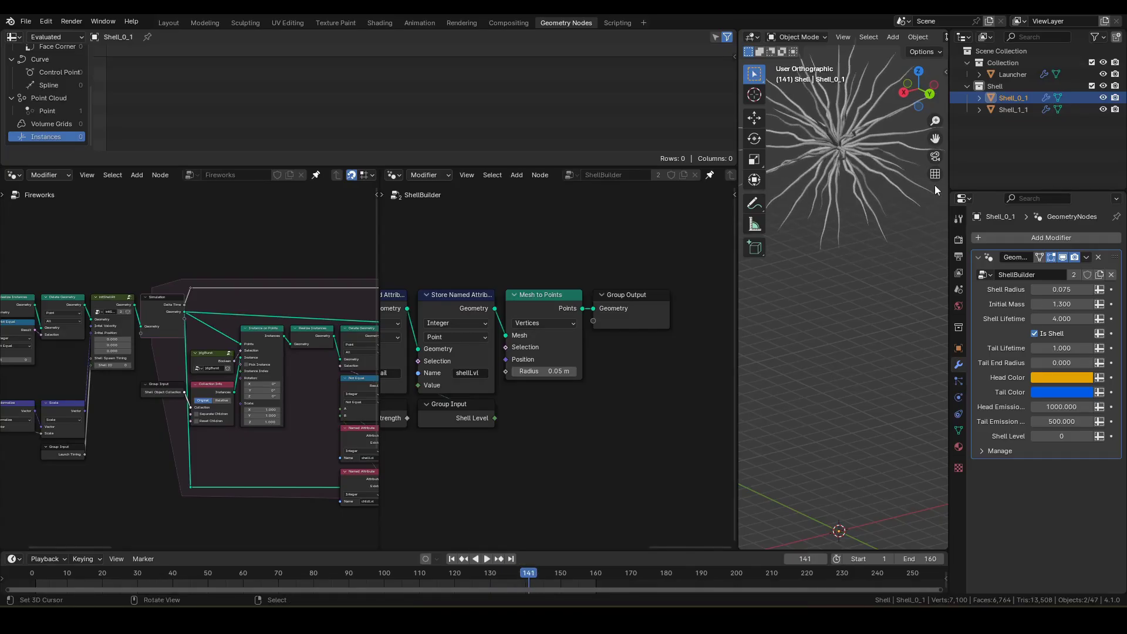
pyautogui.click(842, 153)
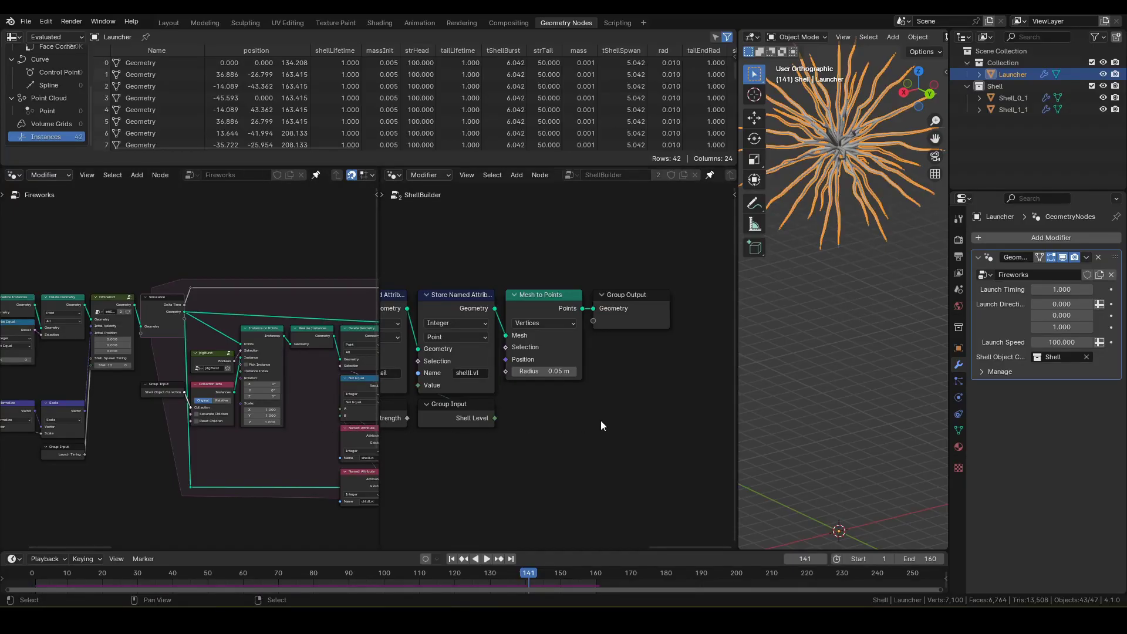
pyautogui.click(876, 329)
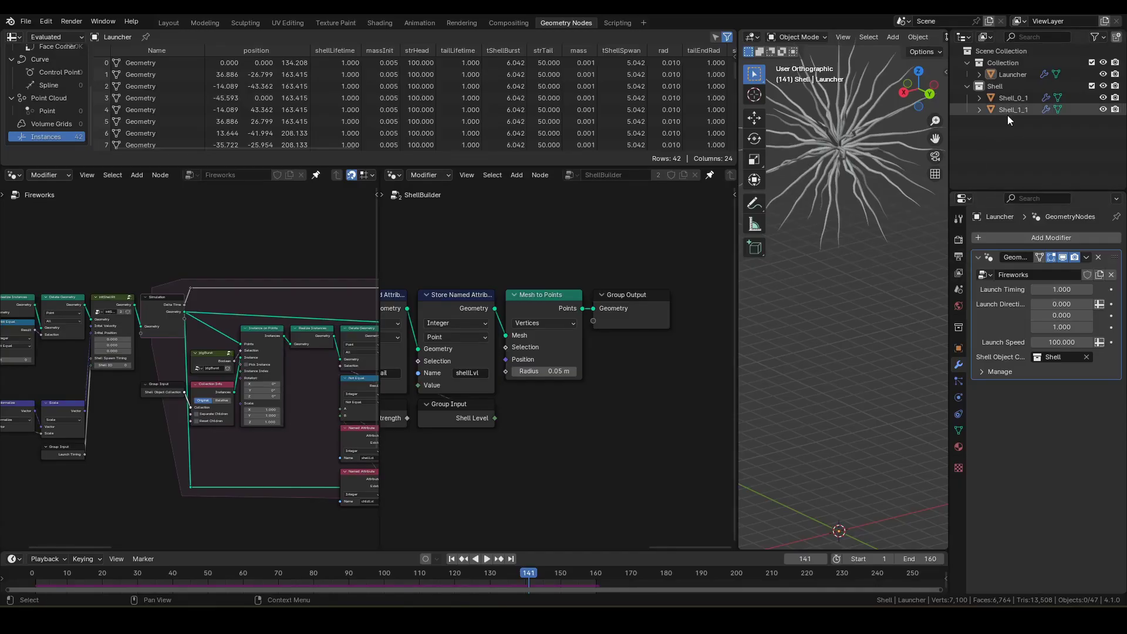
# Select Shell_0_1, then Shell_1_1, and frame Shell_1_1's points with Numpad period.
pyautogui.click(1017, 97)
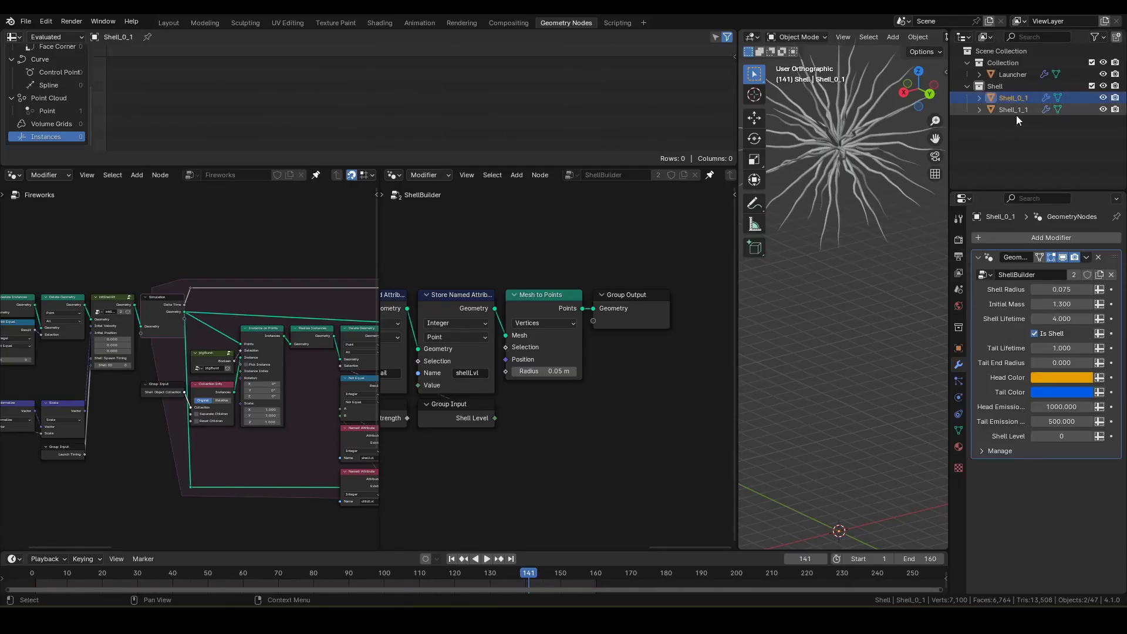
pyautogui.click(1015, 110)
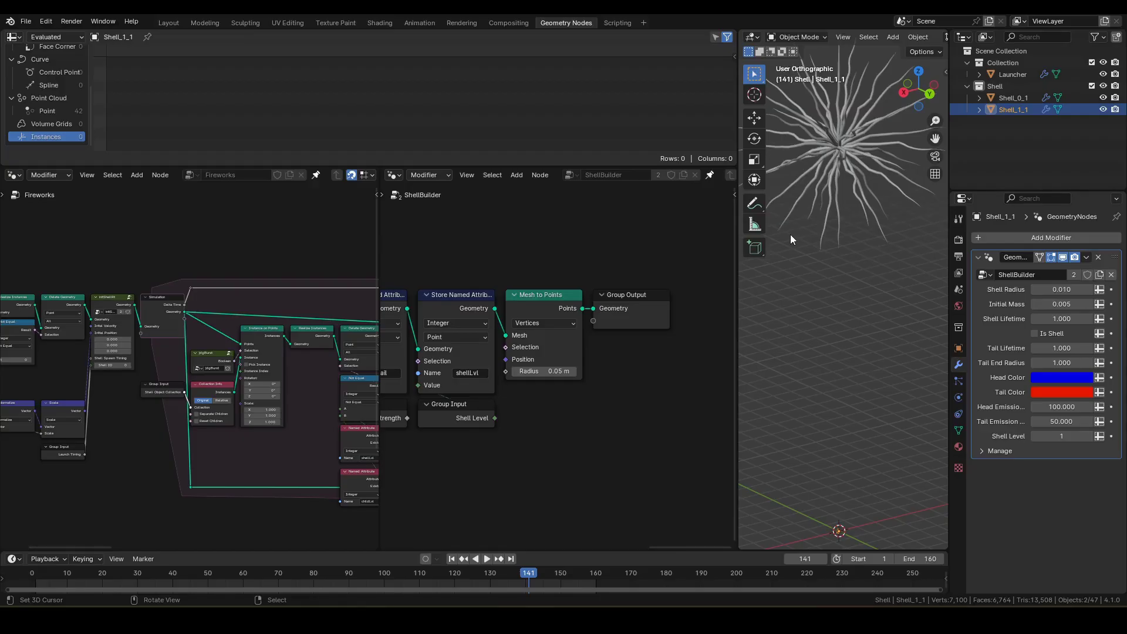
pyautogui.press('KP_Decimal')
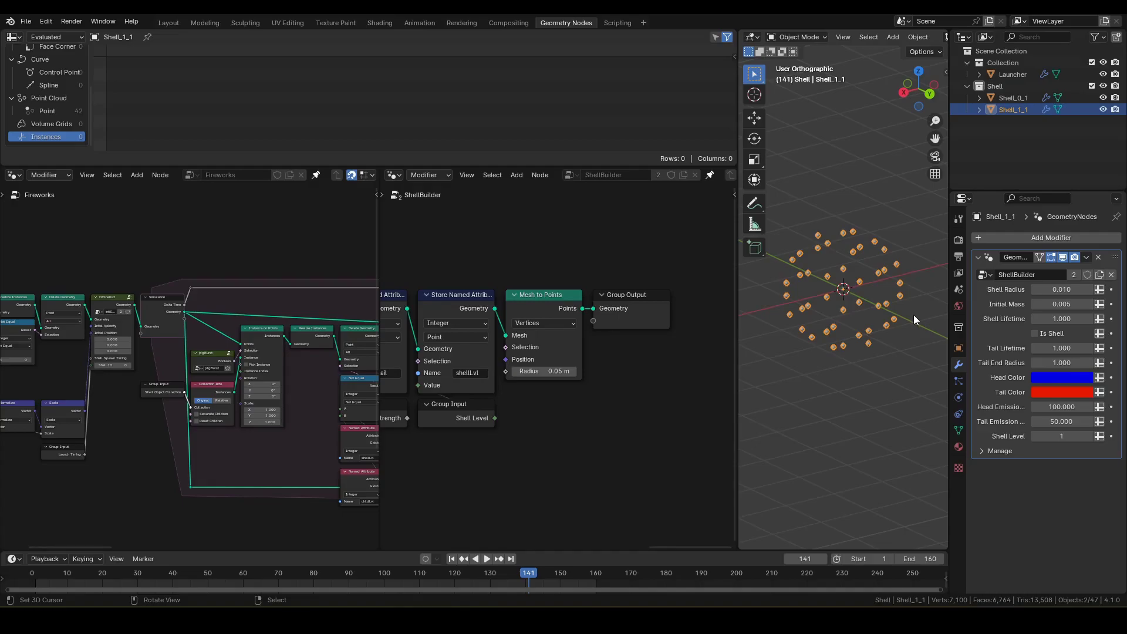
# Duplicate Shell_1_1 in place and scale the copy's mesh to 0.552 in Edit Mode.
pyautogui.hotkey('ctrl', 'space')
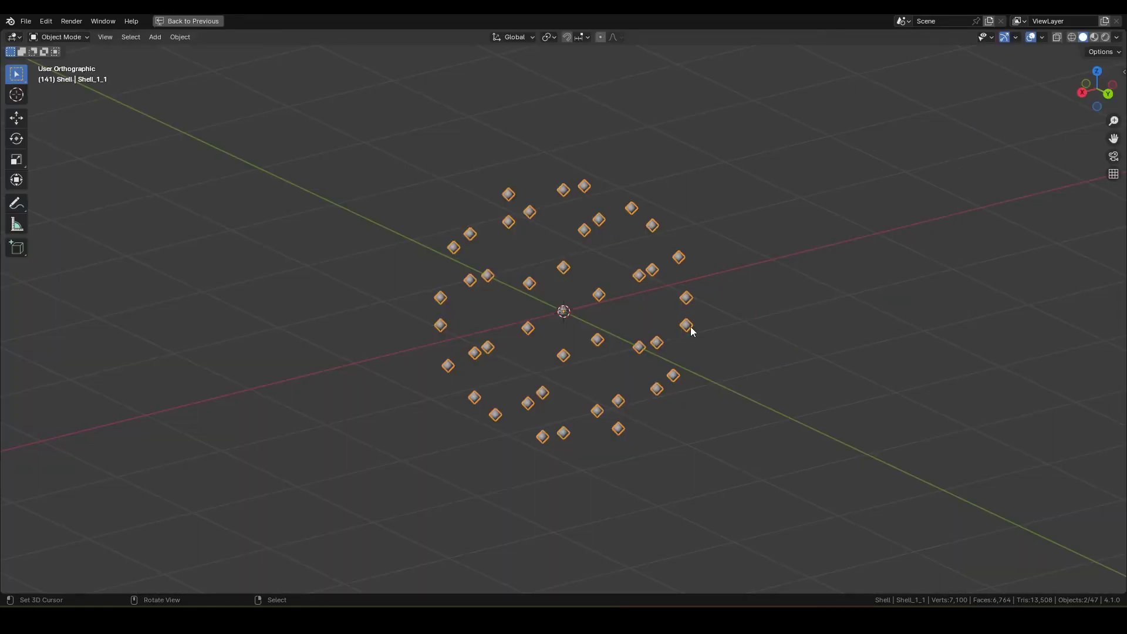
pyautogui.hotkey('shift', 'd')
pyautogui.rightClick(665, 357)
pyautogui.hotkey('ctrl', 'Tab')
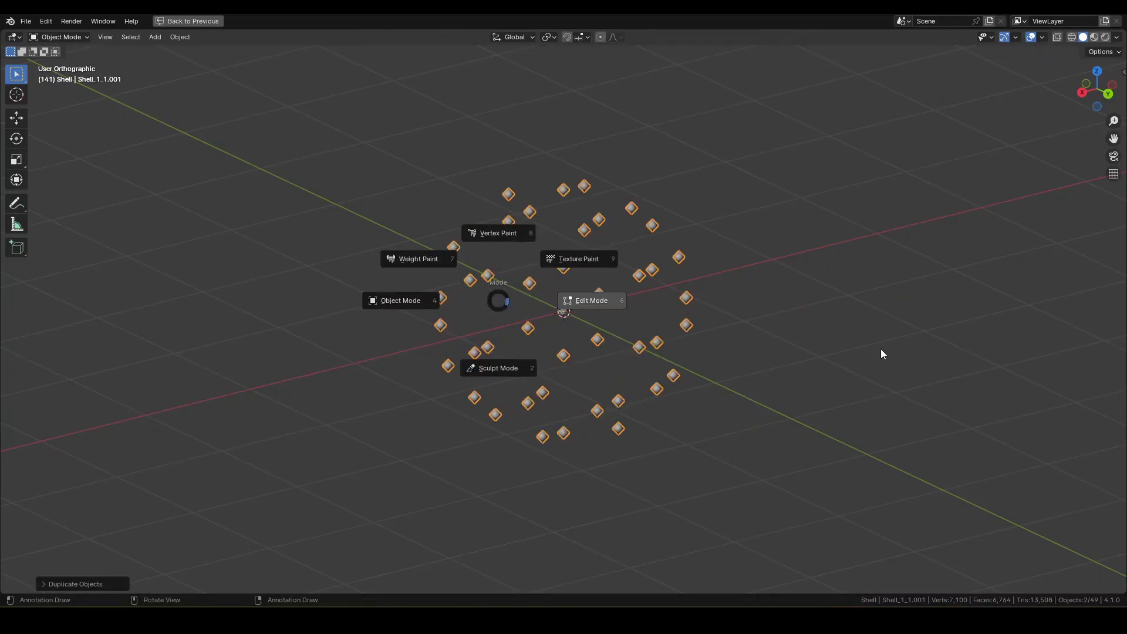
pyautogui.click(881, 349)
pyautogui.press('s')
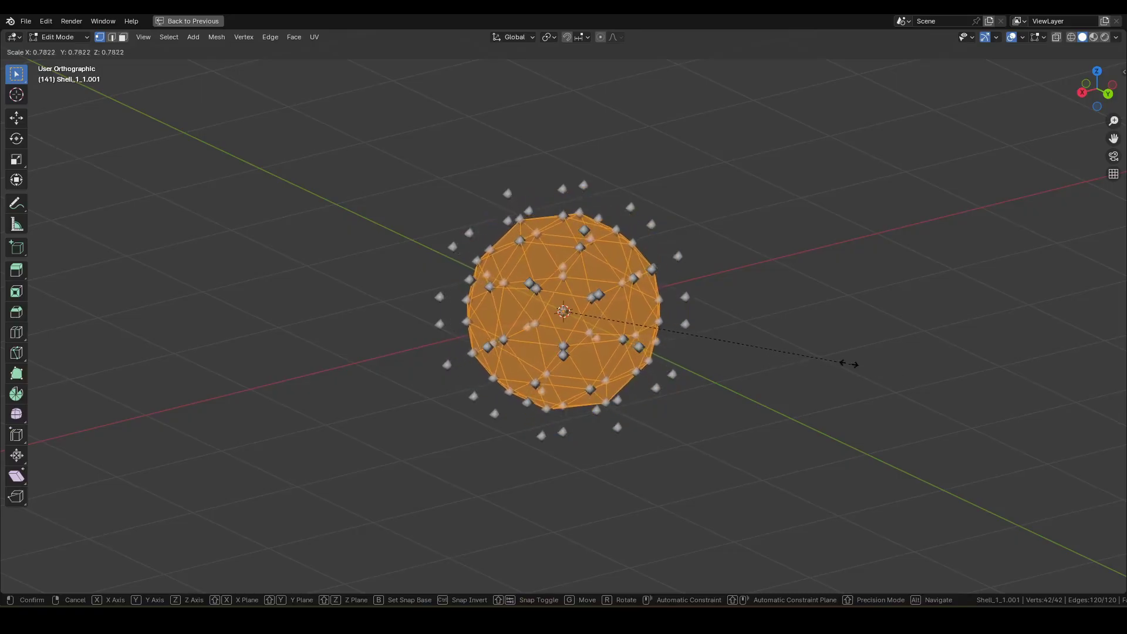
pyautogui.click(767, 347)
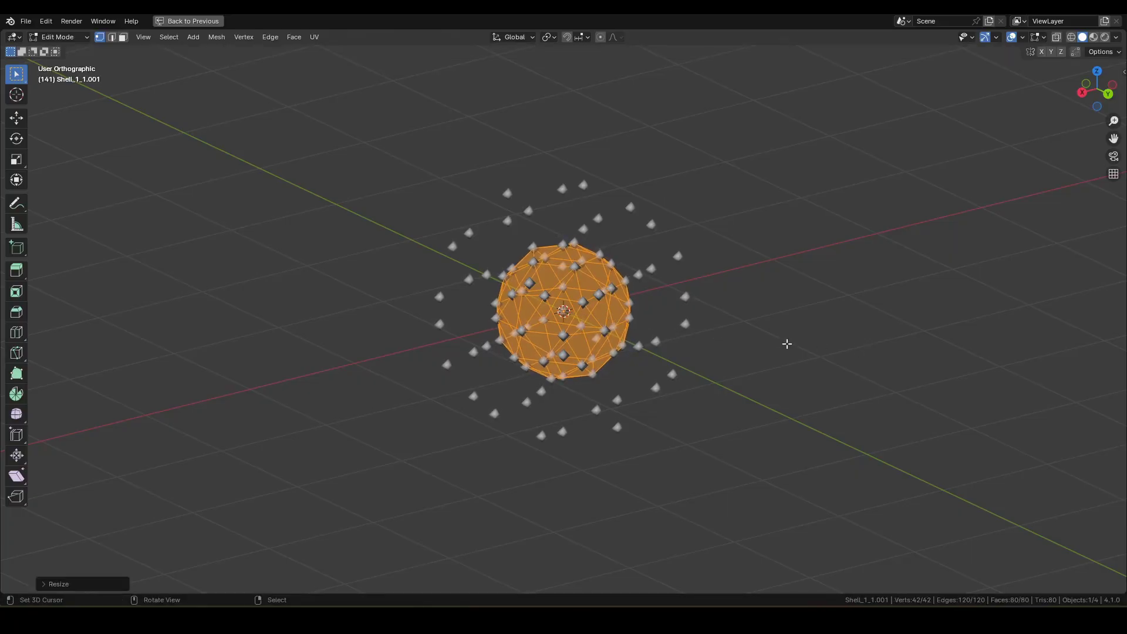
pyautogui.hotkey('ctrl', 'Tab')
pyautogui.click(682, 337)
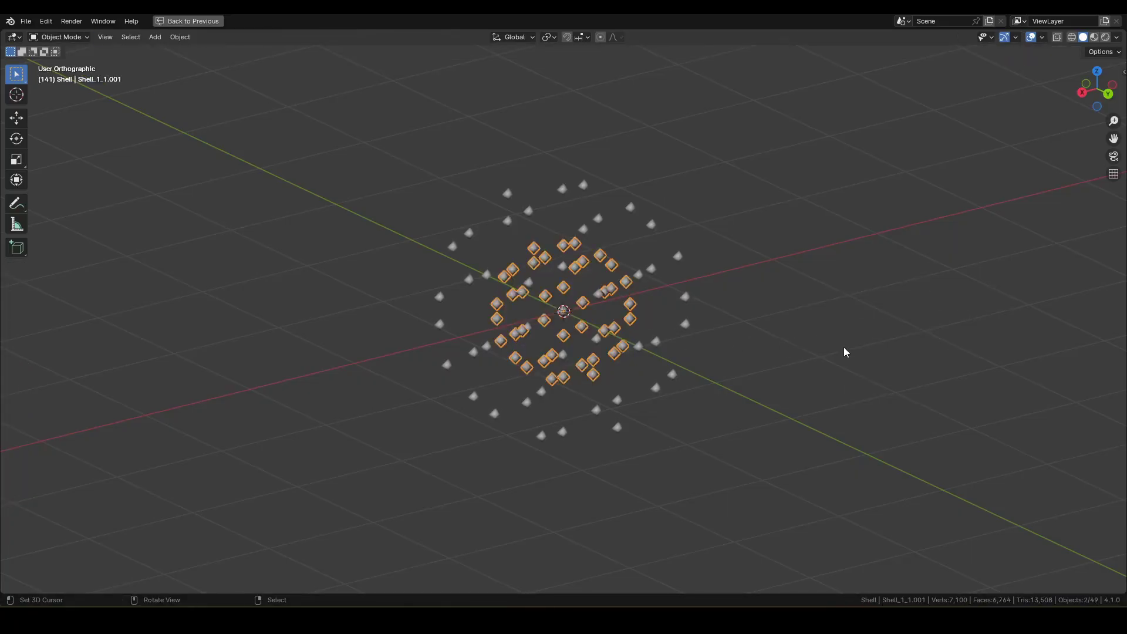
pyautogui.hotkey('ctrl', 'space')
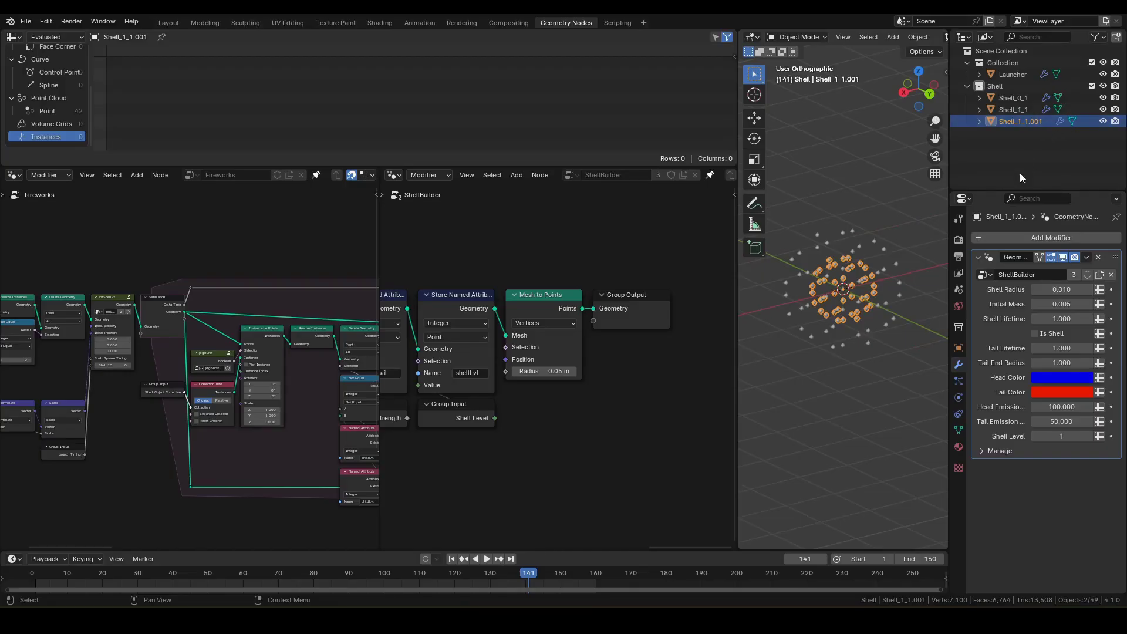
# Rename Shell_1_1.001 to Shell_1_2.
pyautogui.doubleClick(1026, 118)
pyautogui.moveTo(1025, 121); pyautogui.dragTo(1039, 120)
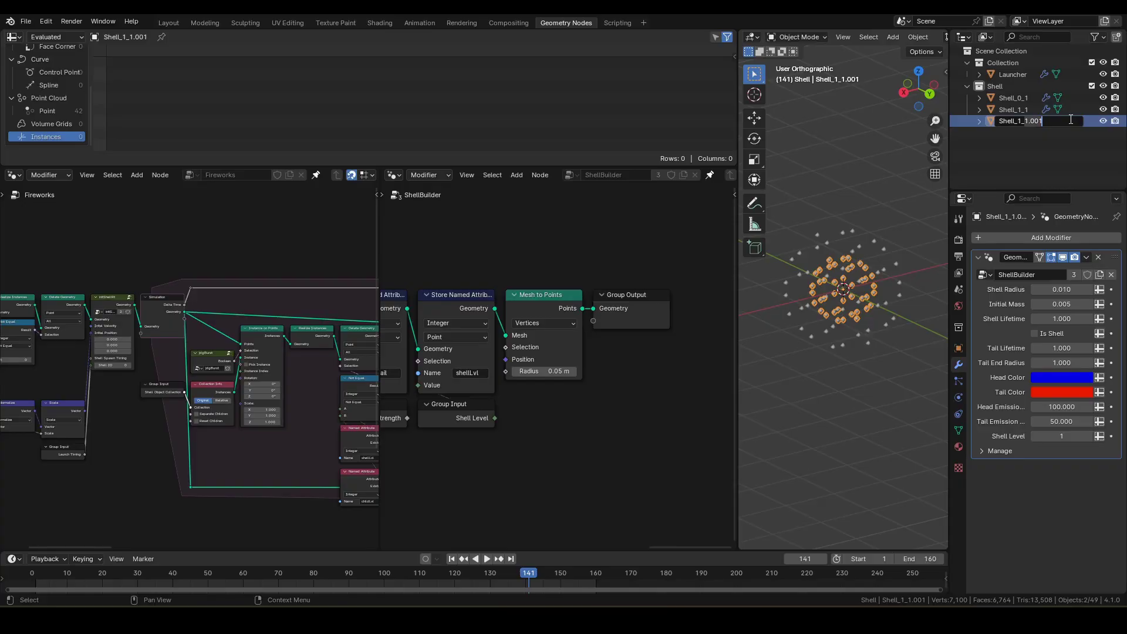
pyautogui.write('2')
pyautogui.press('Return')
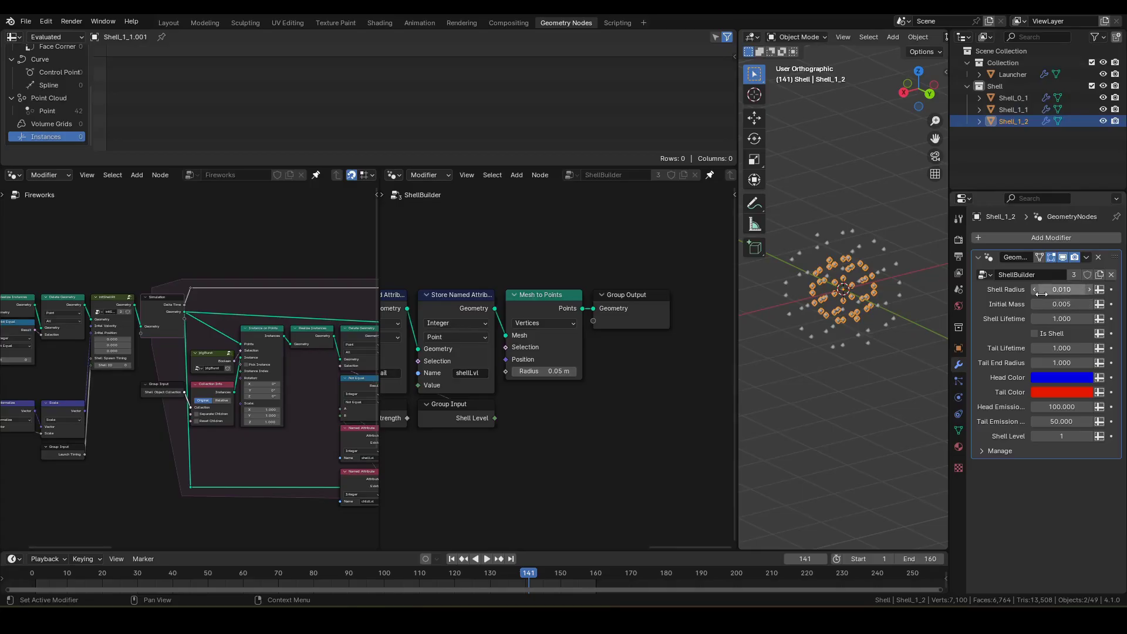
# Give Shell_1_2 Tail Lifetime 0.5, a green head colour and a yellow tail colour.
pyautogui.click(1058, 347)
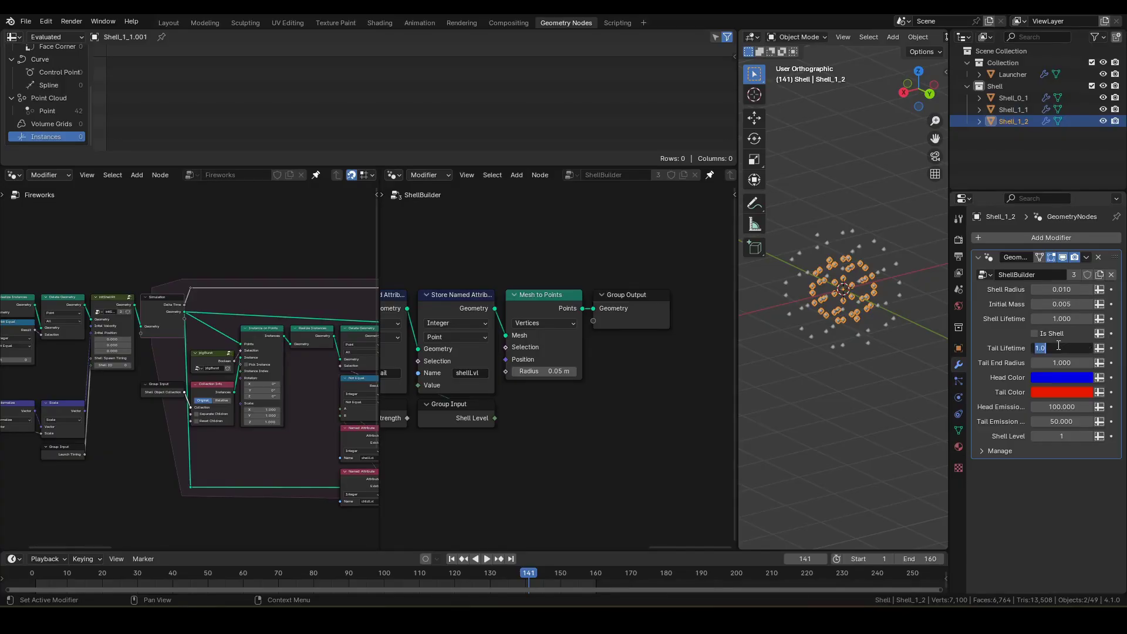
pyautogui.write('.500')
pyautogui.press('Return')
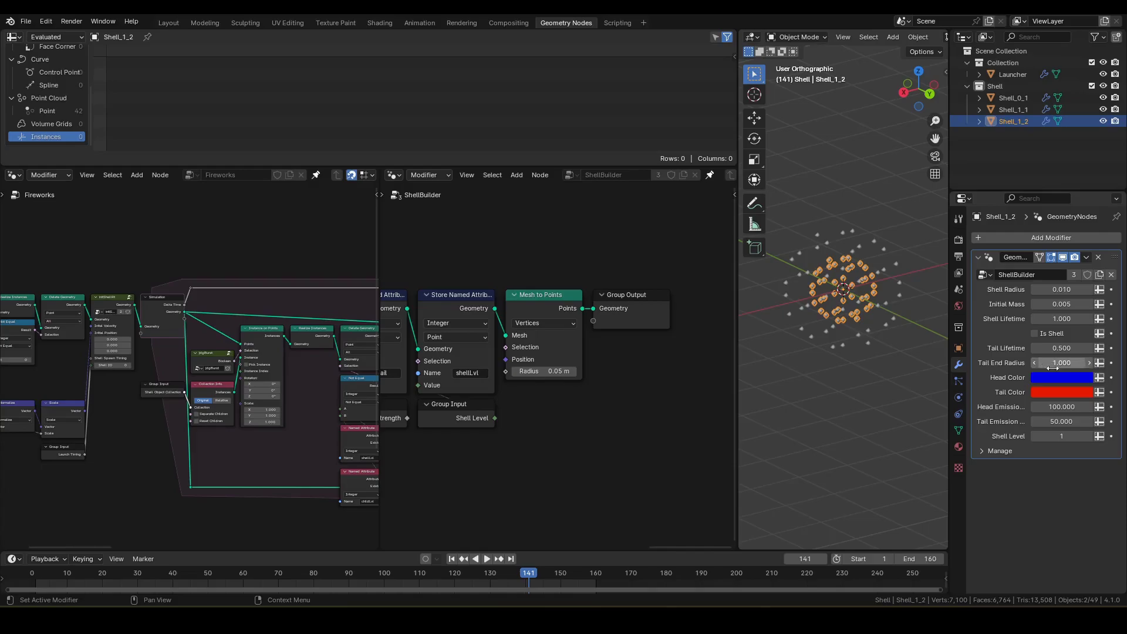
pyautogui.click(1058, 378)
pyautogui.click(1072, 299)
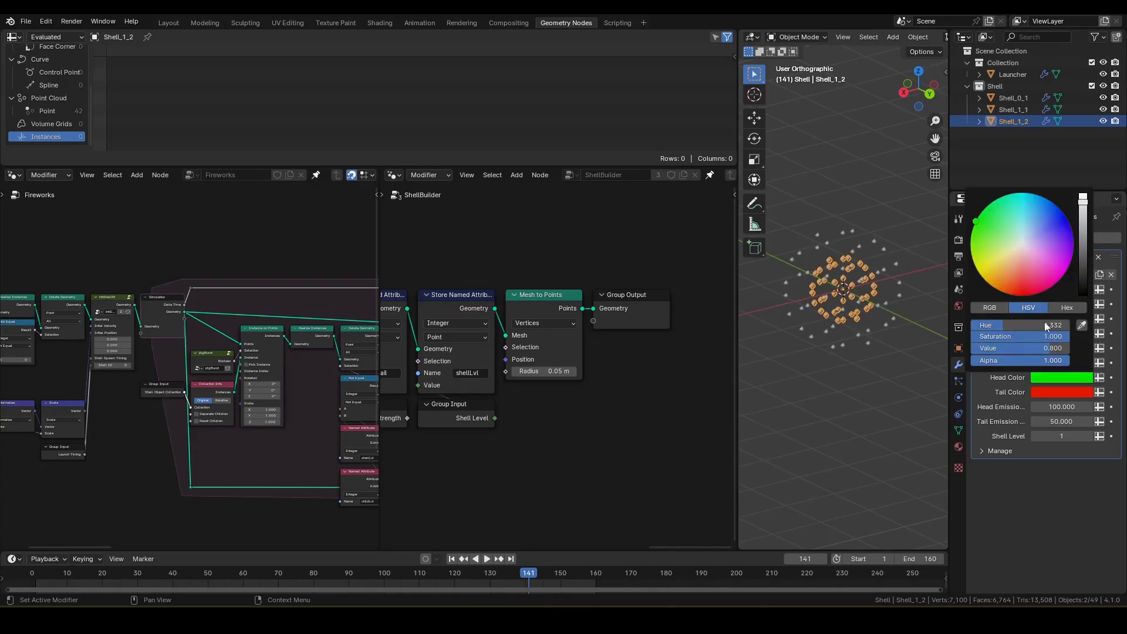
pyautogui.click(1055, 391)
pyautogui.moveTo(1044, 278); pyautogui.dragTo(1065, 284)
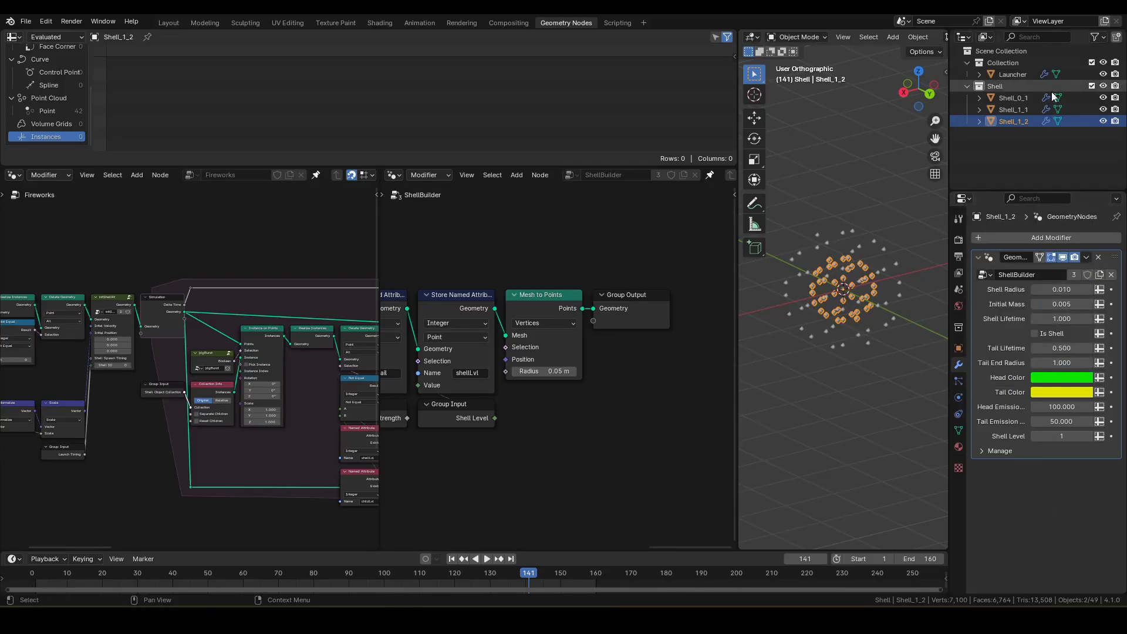
# Set Shell_1_1's Tail Lifetime to 0.1, then select the Launcher.
pyautogui.click(1009, 113)
pyautogui.click(1061, 347)
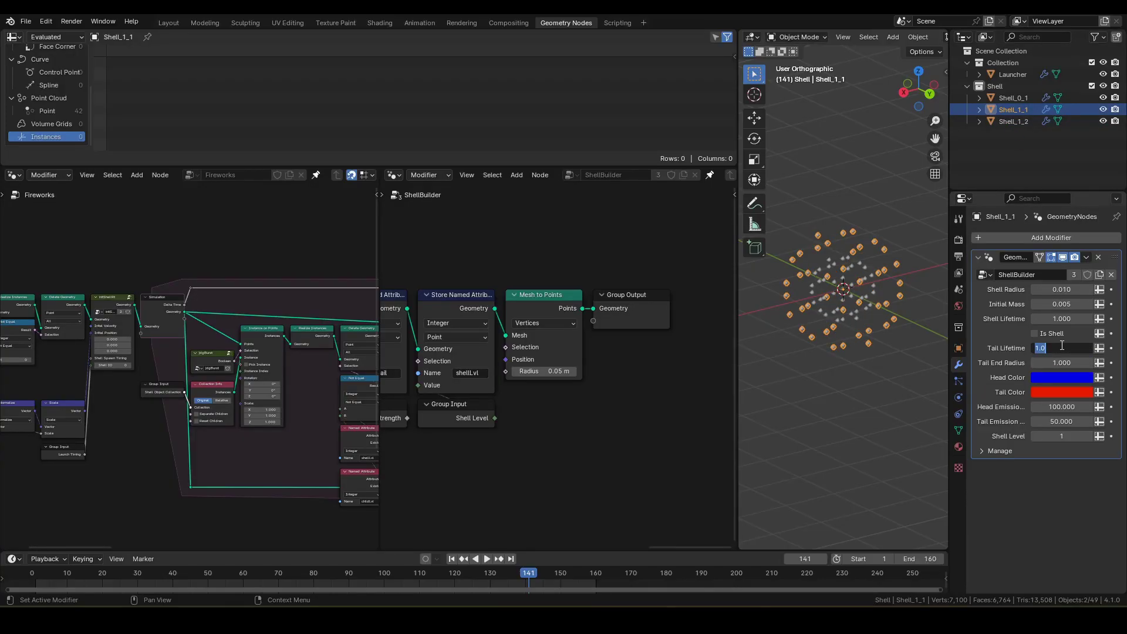
pyautogui.write('0.1')
pyautogui.press('Return')
pyautogui.click(1016, 75)
pyautogui.keyDown('shift'); pyautogui.moveTo(859, 288); pyautogui.dragTo(839, 379, button='middle'); pyautogui.keyUp('shift')
# Rewind, switch to Rendered shading, and play the fireworks, stopping at frame 134.
pyautogui.hotkey('shift', 'Left')
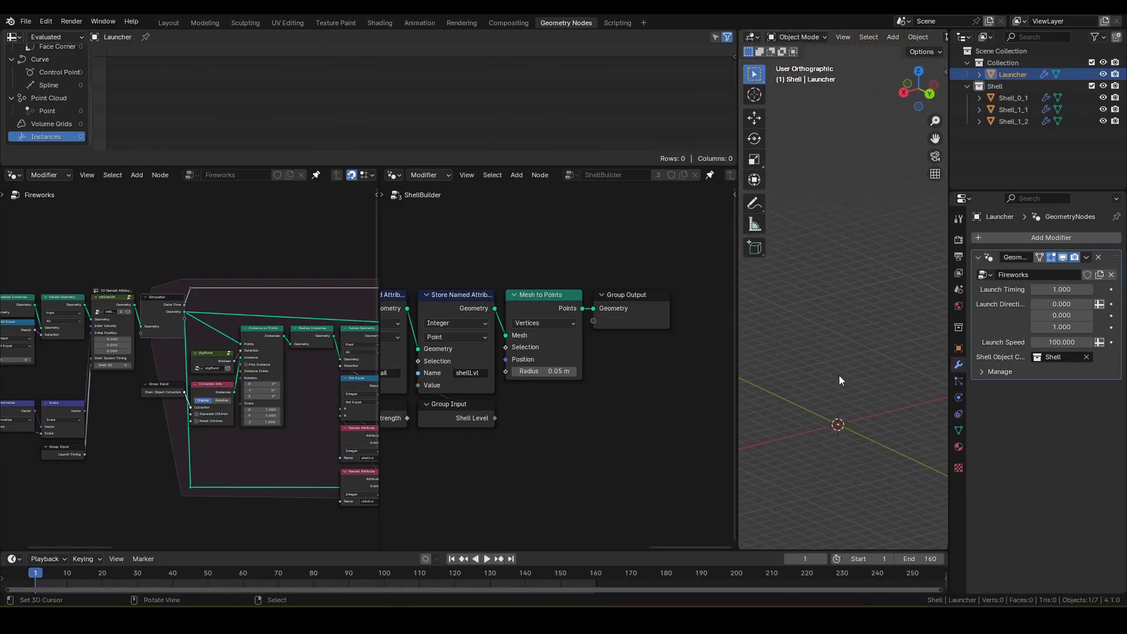
pyautogui.press('z')
pyautogui.click(1003, 348)
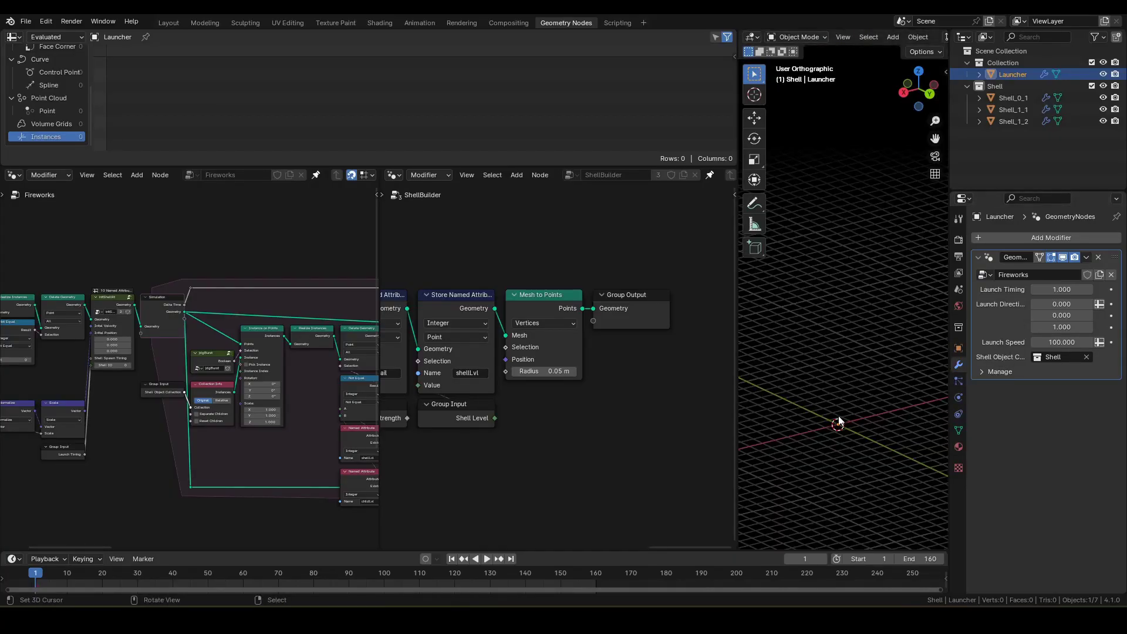
pyautogui.press('space')
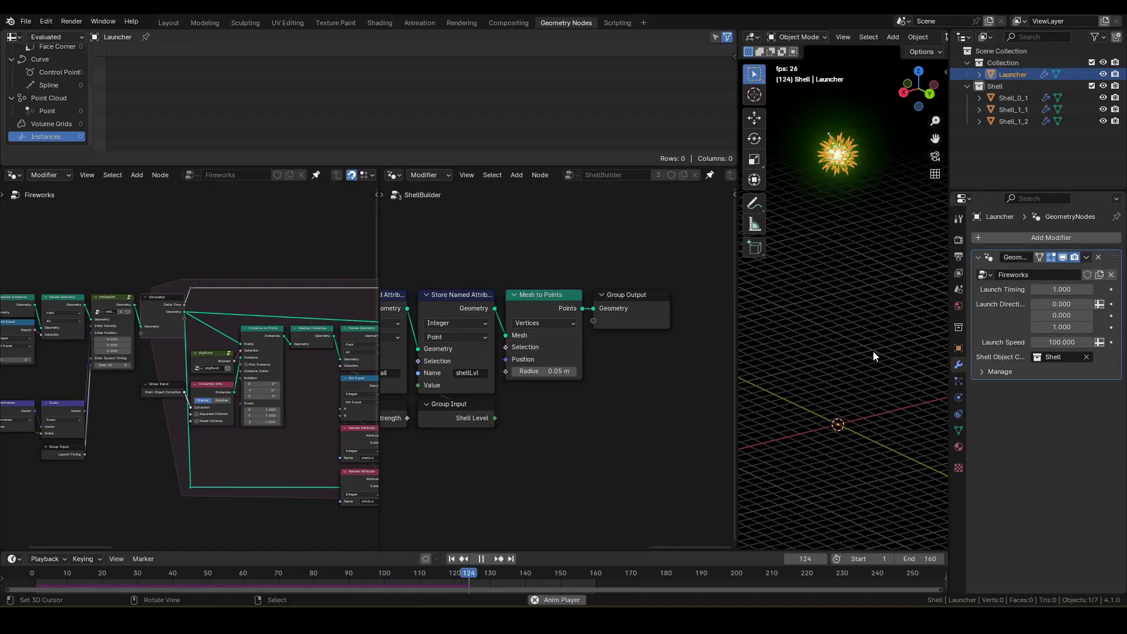
pyautogui.press('space')
# Deselect the Launcher and frame the green starburst with purple sparks from the side.
pyautogui.click(846, 259)
pyautogui.scroll(2, 858, 215)
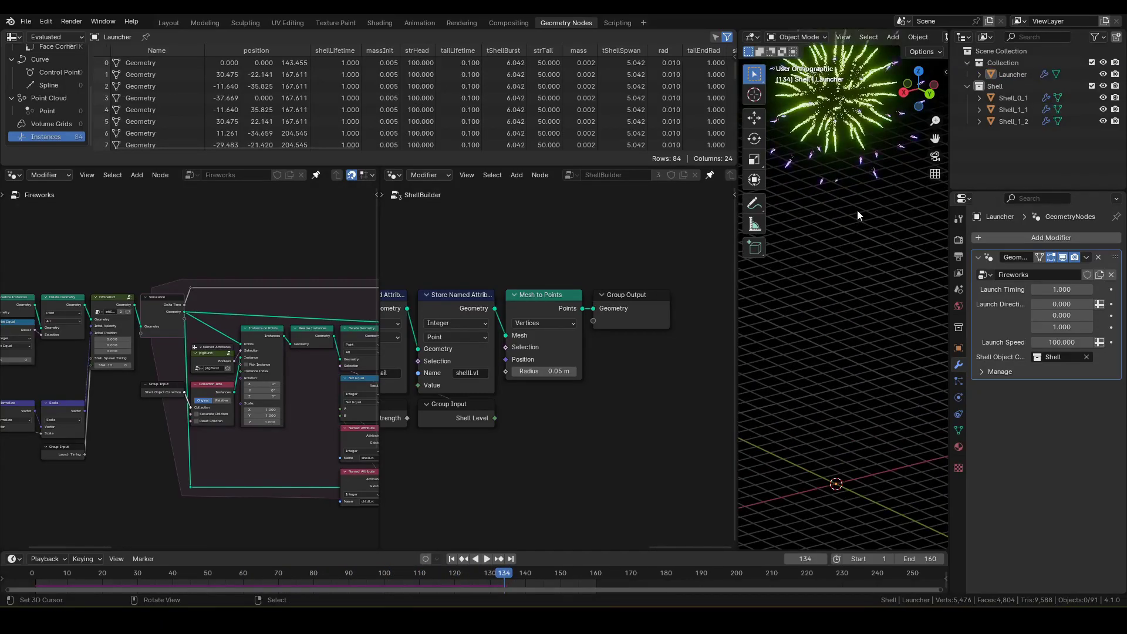
pyautogui.keyDown('shift'); pyautogui.moveTo(857, 210); pyautogui.dragTo(878, 344, button='middle'); pyautogui.keyUp('shift')
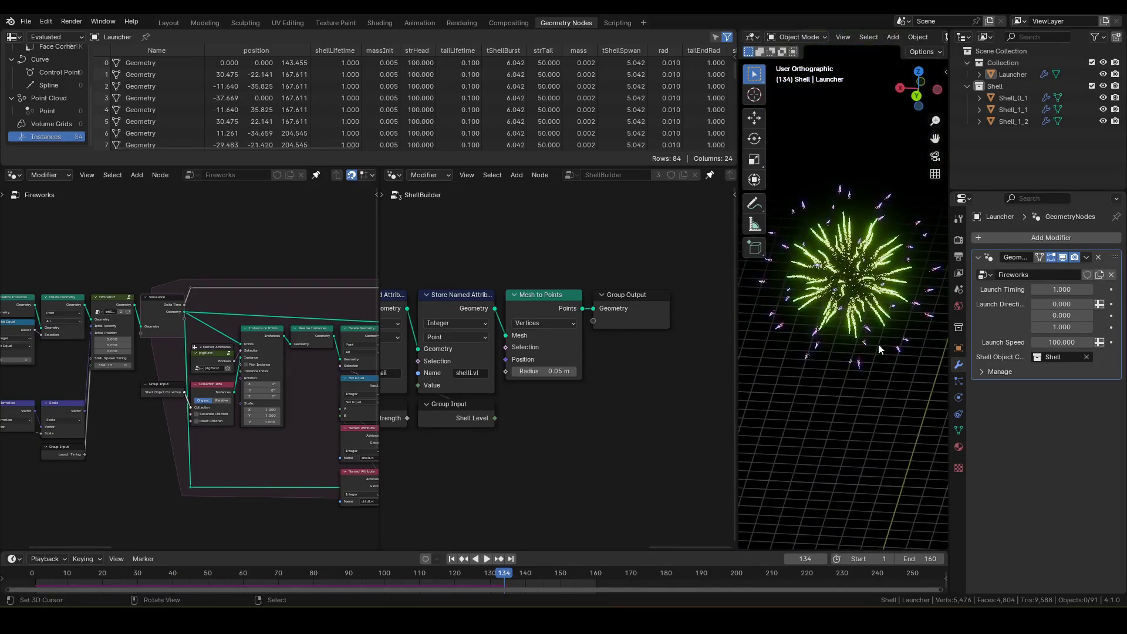
pyautogui.click(894, 348)
pyautogui.scroll(5, 833, 346)
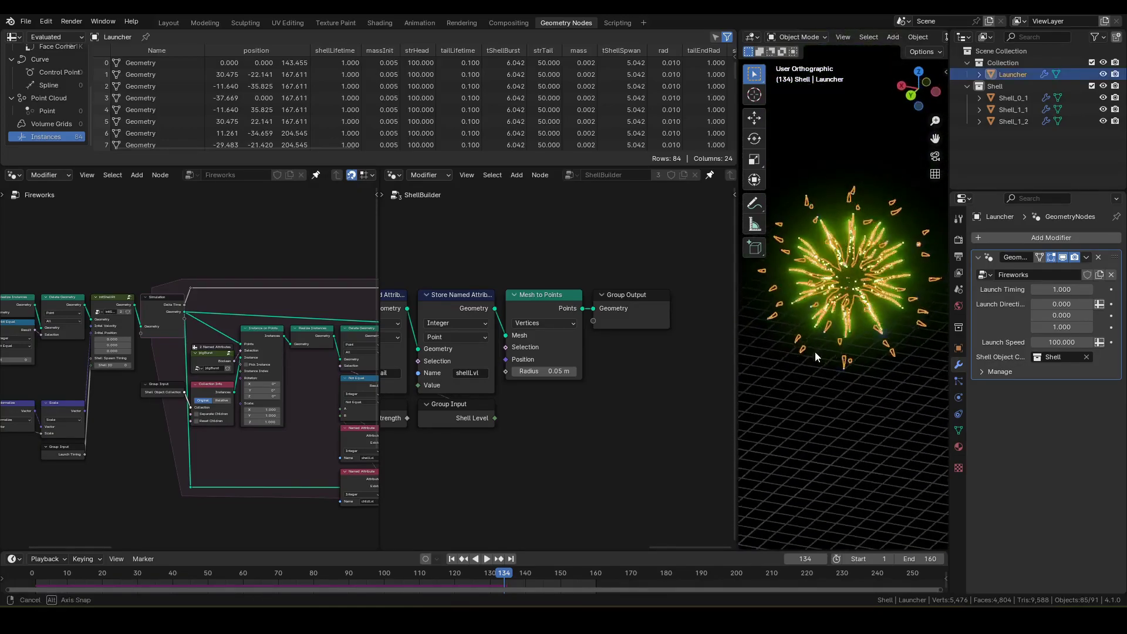
pyautogui.scroll(-3, 843, 343)
pyautogui.click(852, 343)
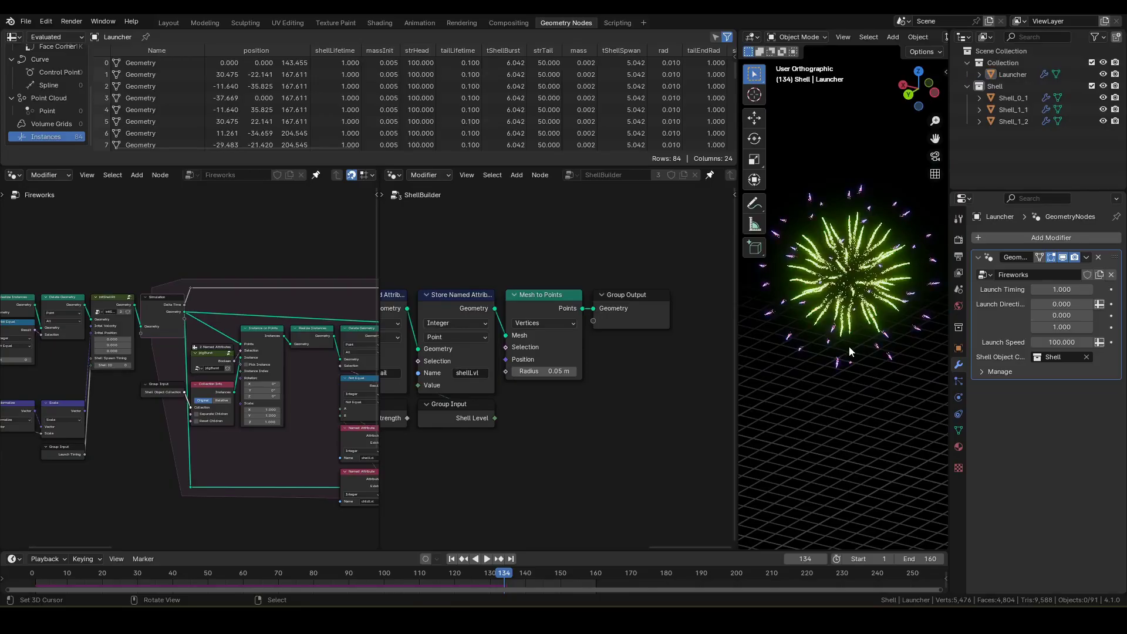
pyautogui.scroll(-1, 850, 347)
pyautogui.moveTo(852, 346); pyautogui.dragTo(896, 382, button='middle')
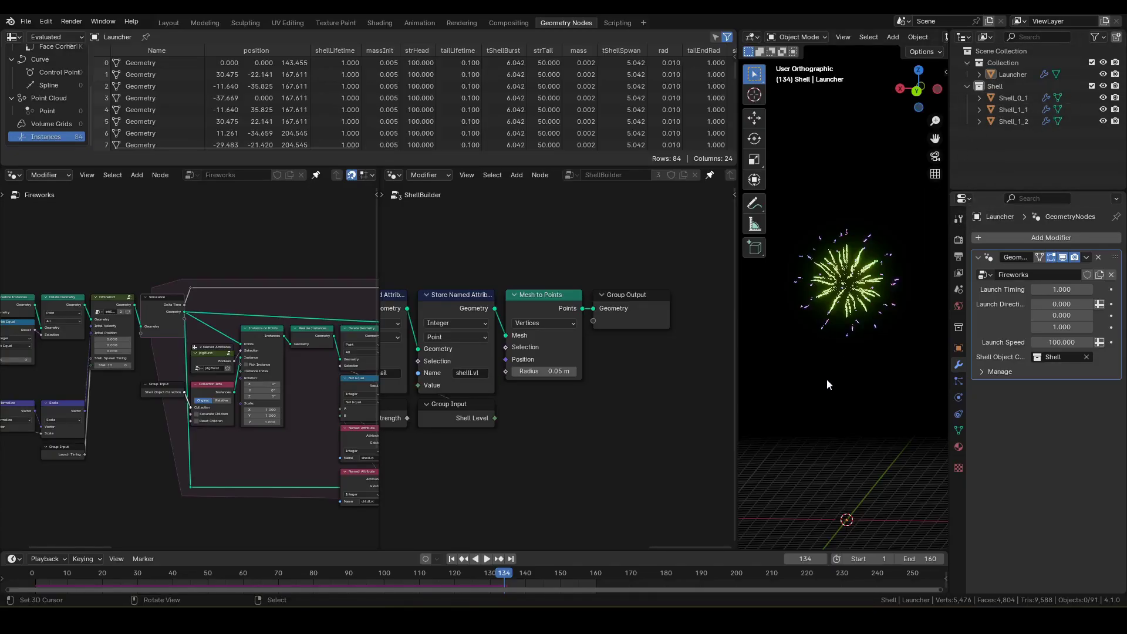
# Return to Solid shading and rename Shell_1_2 to Shell_2_1 in the Outliner.
pyautogui.press('z')
pyautogui.click(924, 386)
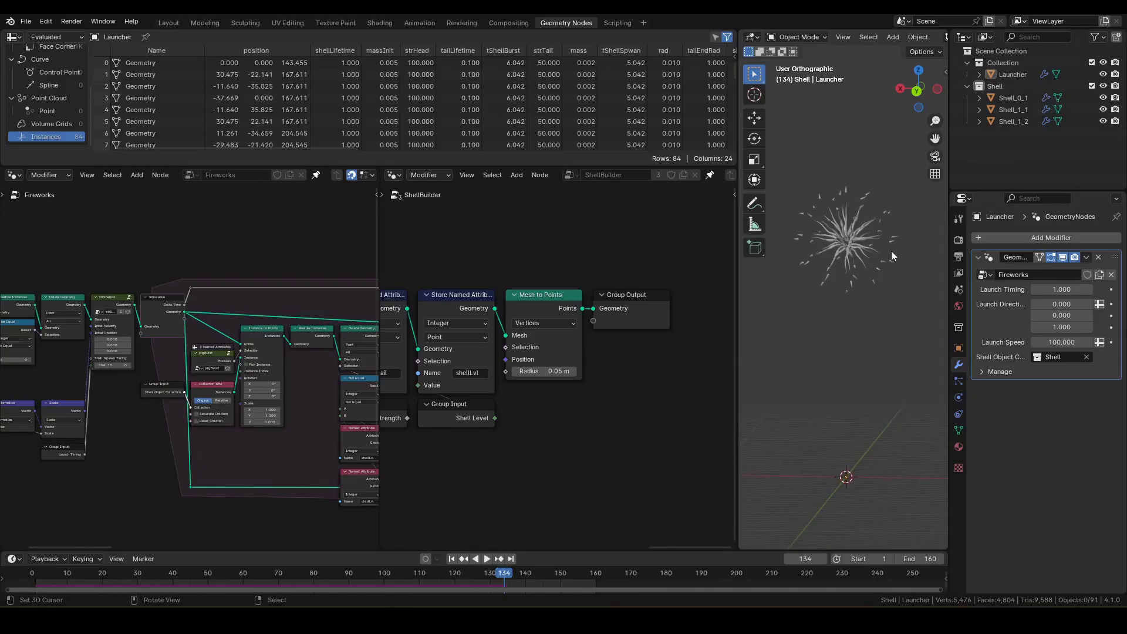
pyautogui.scroll(1, 904, 255)
pyautogui.click(1011, 121)
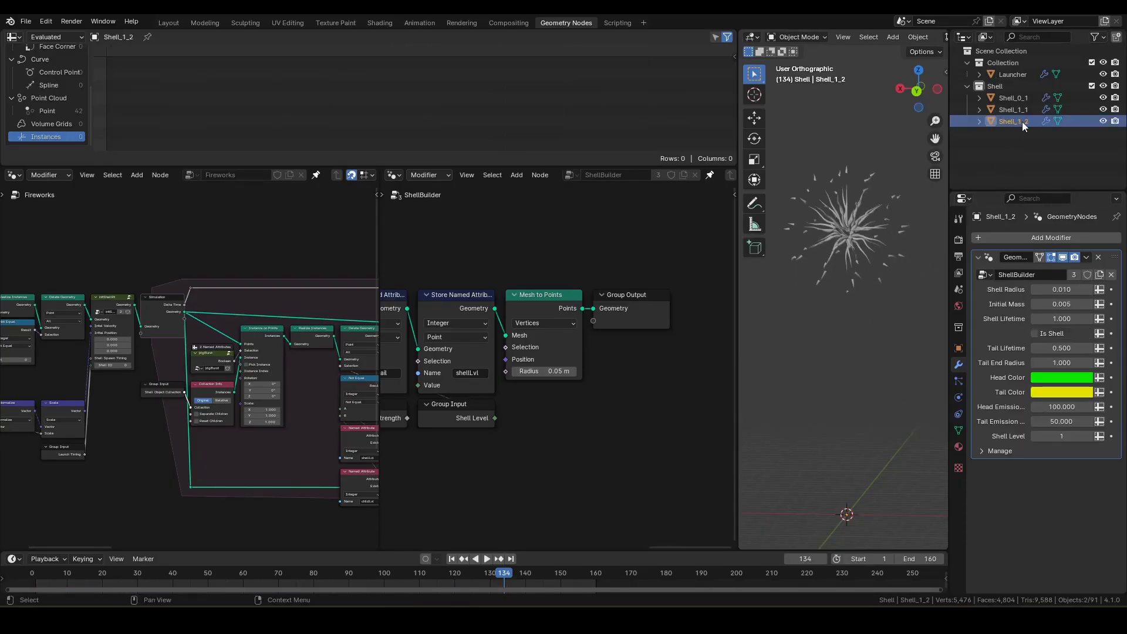
pyautogui.doubleClick(1018, 122)
pyautogui.click(1062, 121)
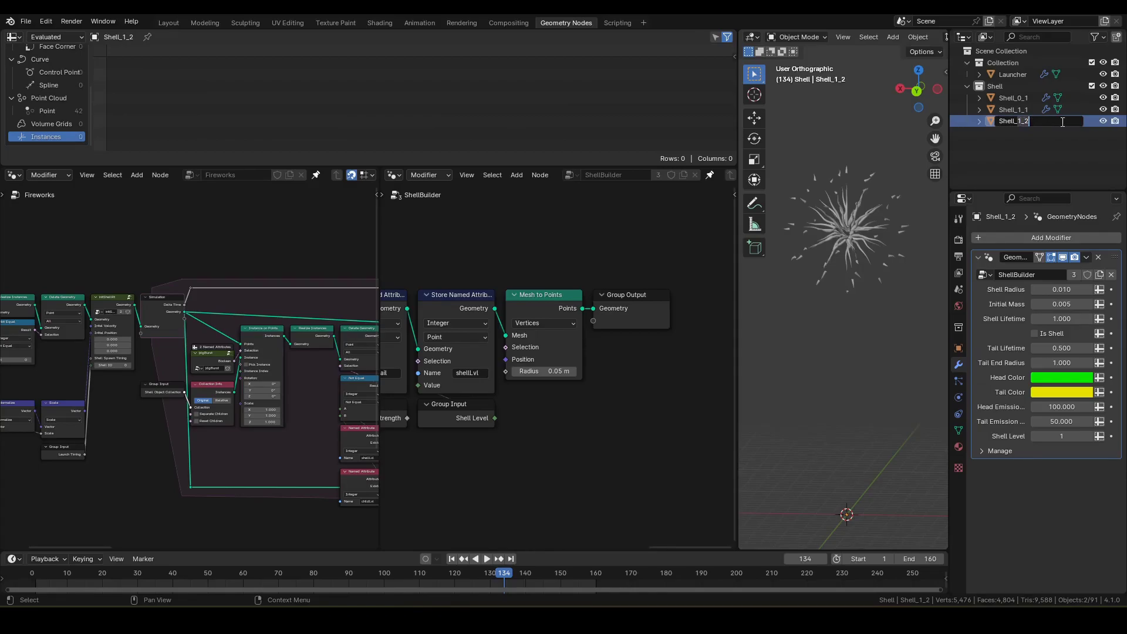
pyautogui.press('BackSpace')
pyautogui.press('BackSpace')
pyautogui.press('BackSpace')
pyautogui.write('2_1')
pyautogui.press('Return')
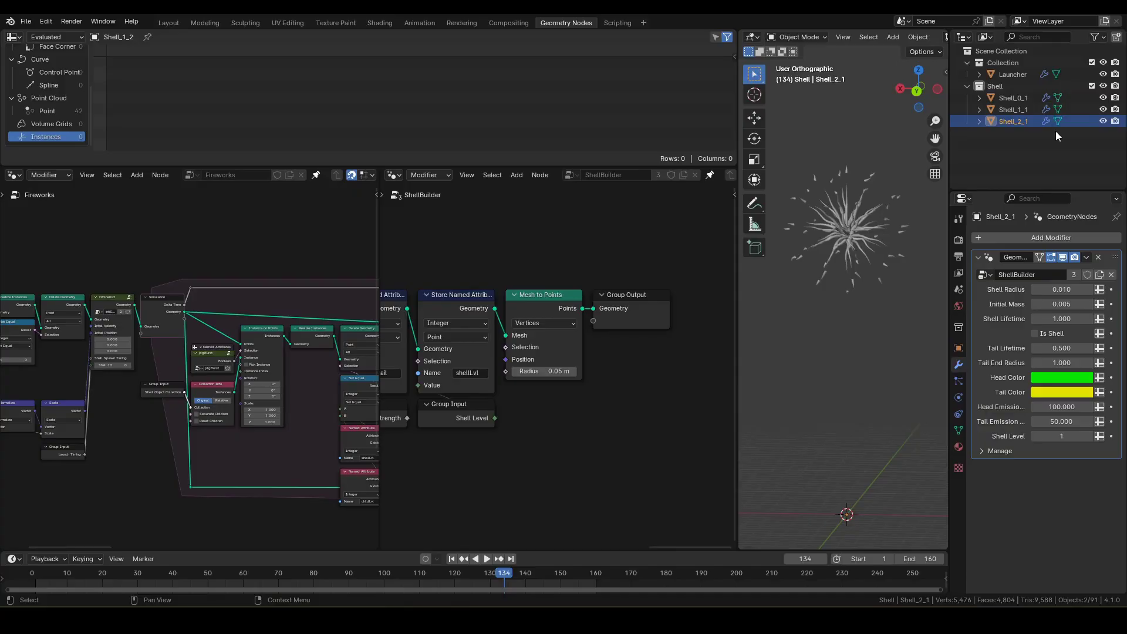
# Raise Shell_2_1's Shell Level to 2, select Shell_1_1, and rewind in Rendered shading.
pyautogui.click(1090, 434)
pyautogui.click(1013, 108)
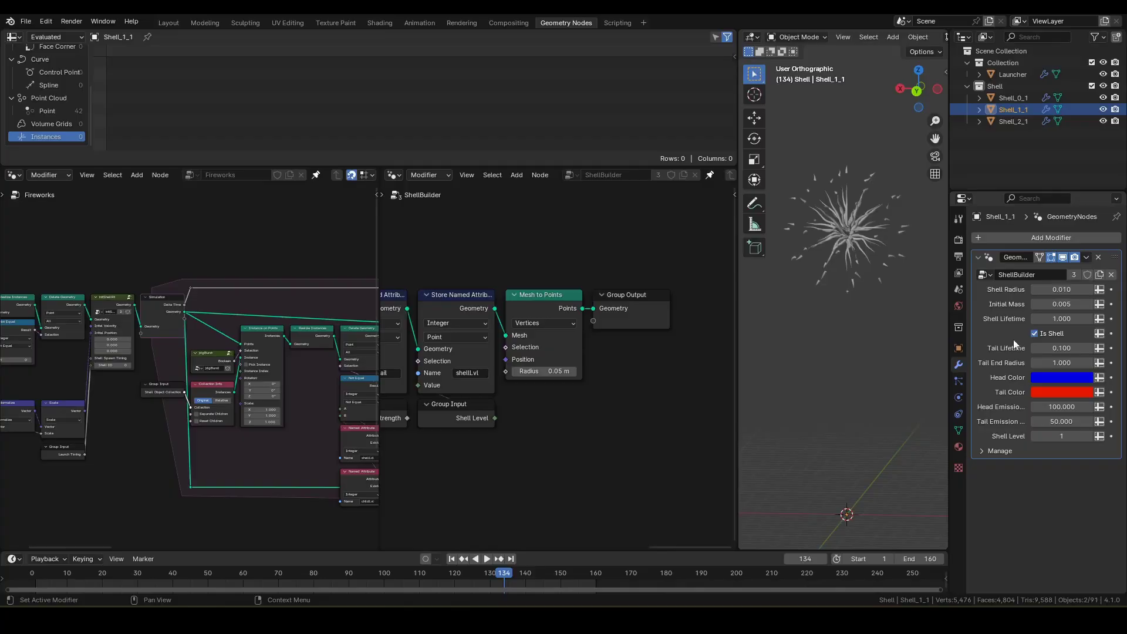
pyautogui.press('z')
pyautogui.click(899, 314)
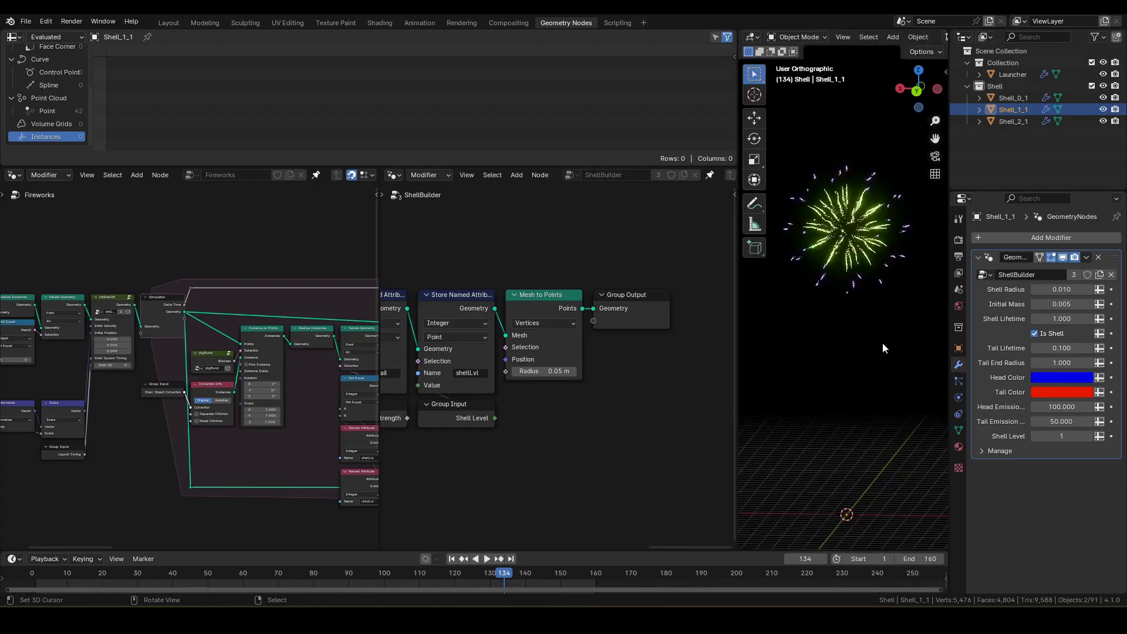
pyautogui.hotkey('shift', 'Left')
pyautogui.keyDown('shift'); pyautogui.scroll(-3, 796, 364); pyautogui.keyUp('shift')
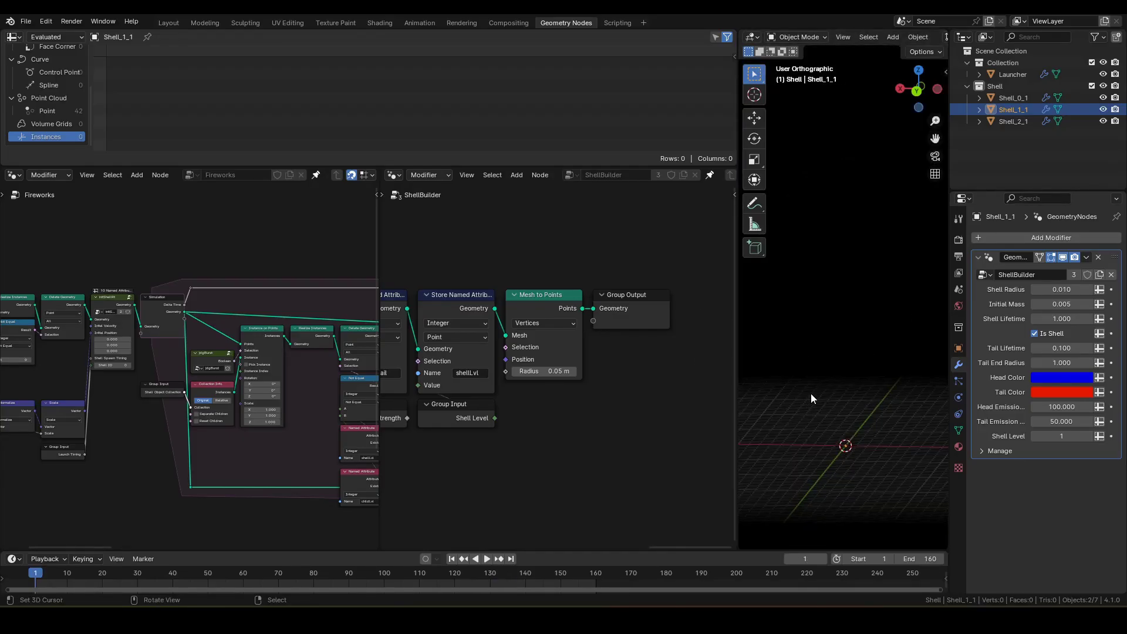
pyautogui.keyDown('shift'); pyautogui.scroll(1, 811, 399); pyautogui.keyUp('shift')
# Play the animation briefly, then set the scene's End frame to 200.
pyautogui.press('space')
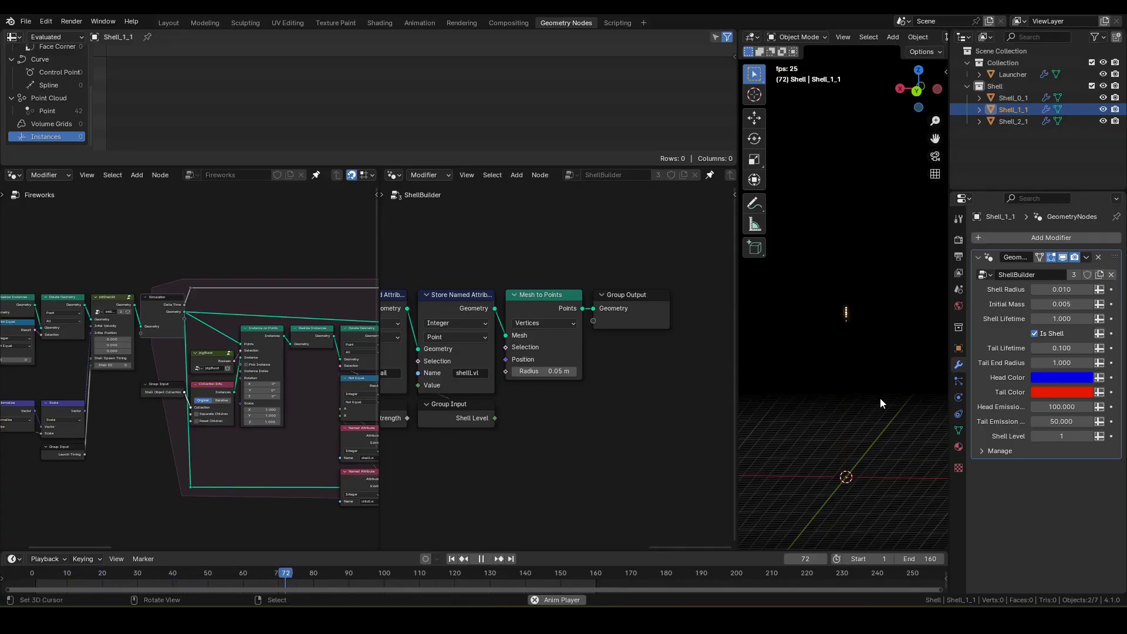
pyautogui.keyDown('shift'); pyautogui.scroll(-1, 880, 395); pyautogui.keyUp('shift')
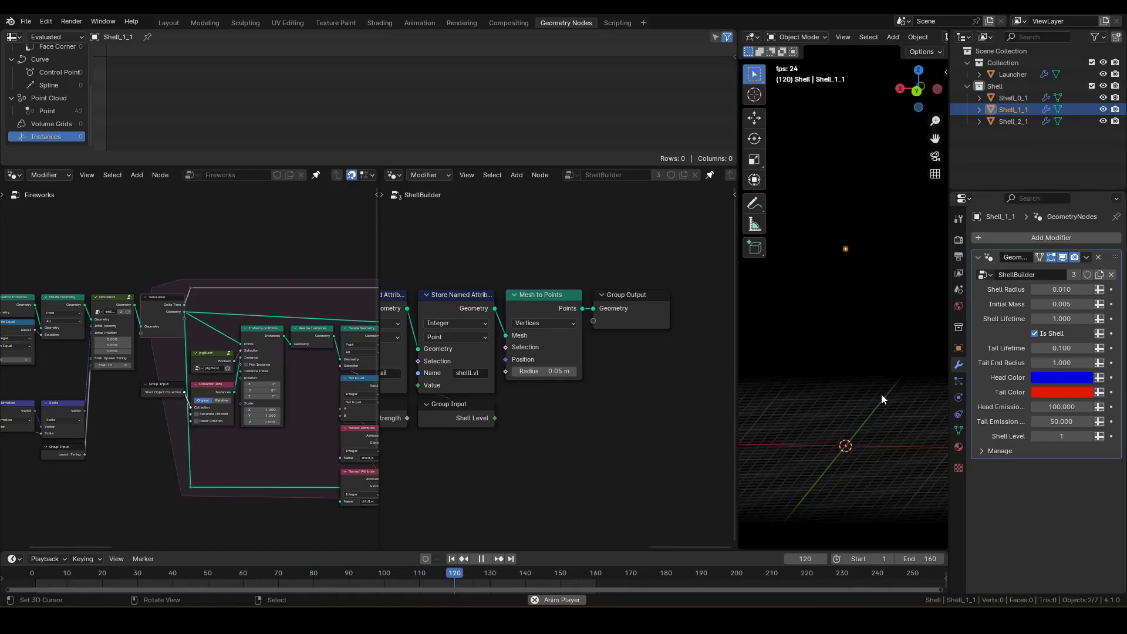
pyautogui.press('space')
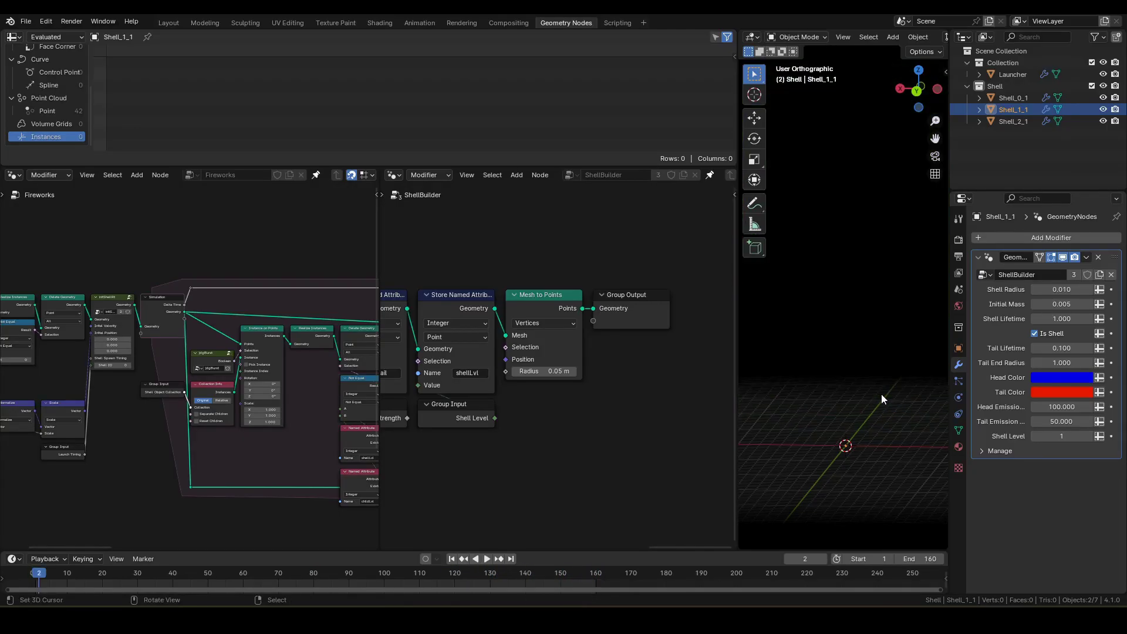
pyautogui.click(919, 559)
pyautogui.write('200')
pyautogui.press('Return')
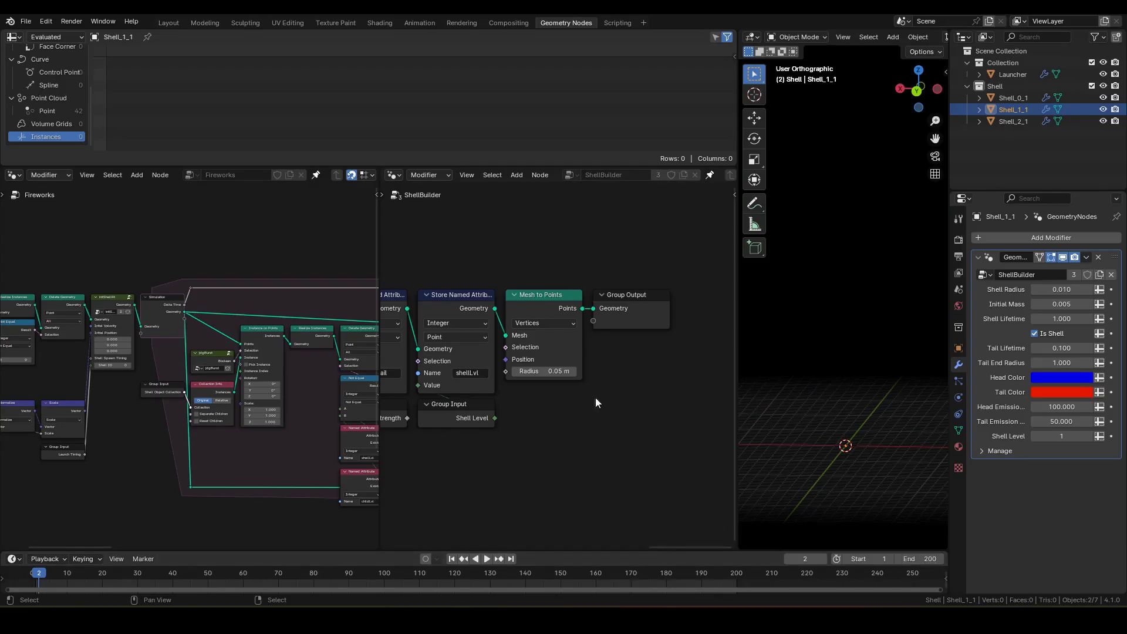
# Replay to frame 158 and orbit to see the multi-level bursts at an angle.
pyautogui.press('space')
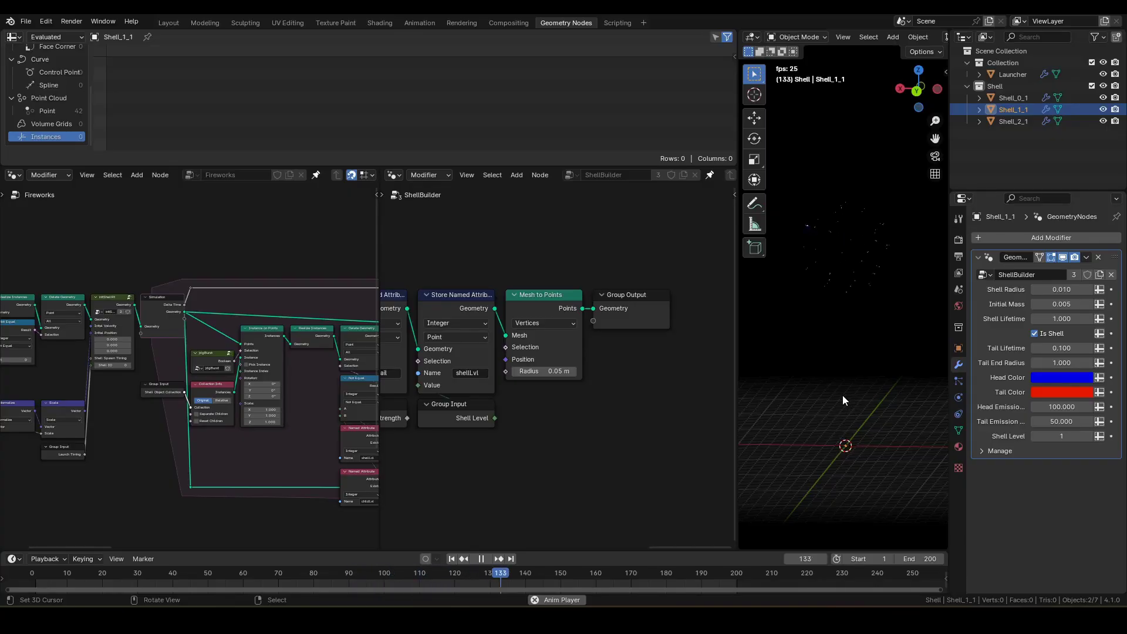
pyautogui.press('space')
pyautogui.moveTo(851, 378); pyautogui.dragTo(797, 296, button='middle')
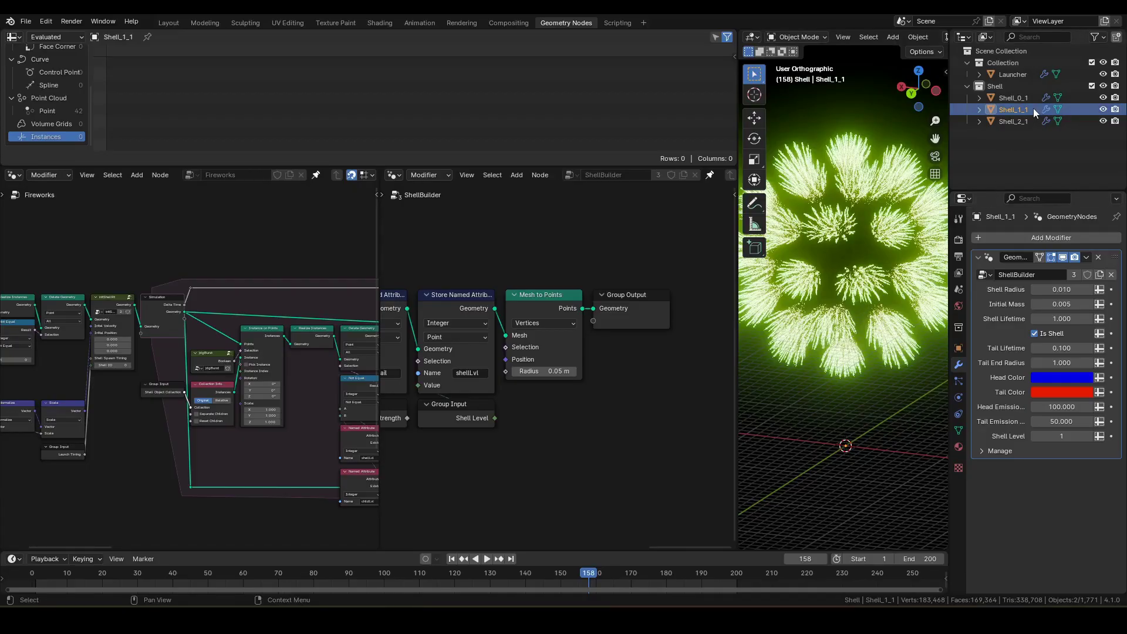
# Select the Launcher, then Shell_0_1, Shell_1_1 and Shell_2_1 to show Shell_2_1's shell settings.
pyautogui.click(1013, 74)
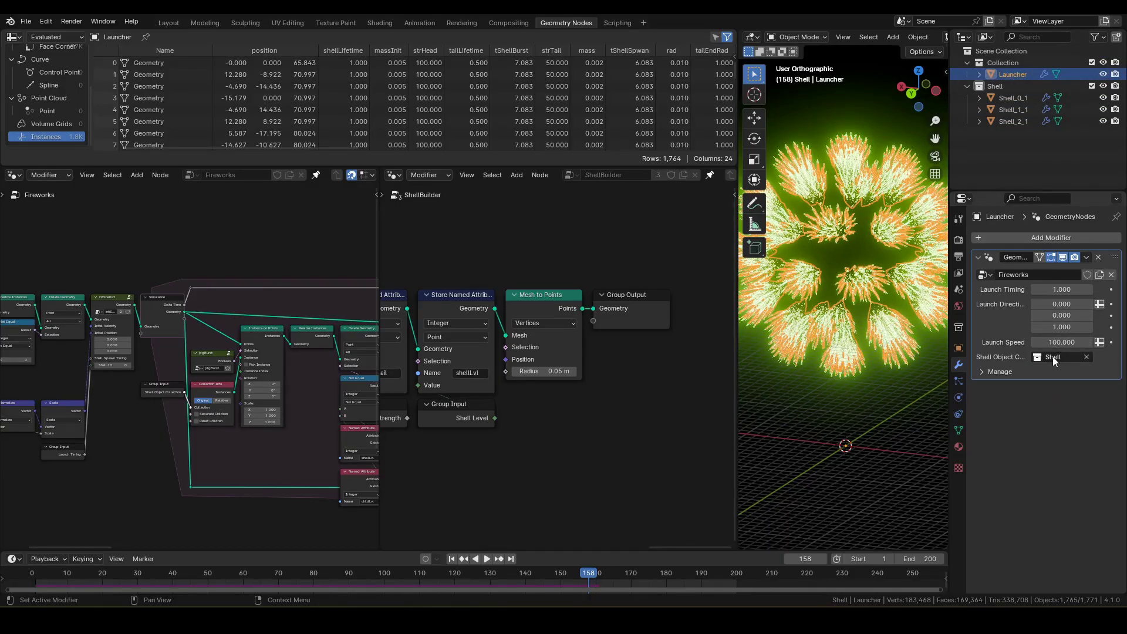
pyautogui.click(1024, 98)
pyautogui.click(1023, 111)
pyautogui.click(1021, 122)
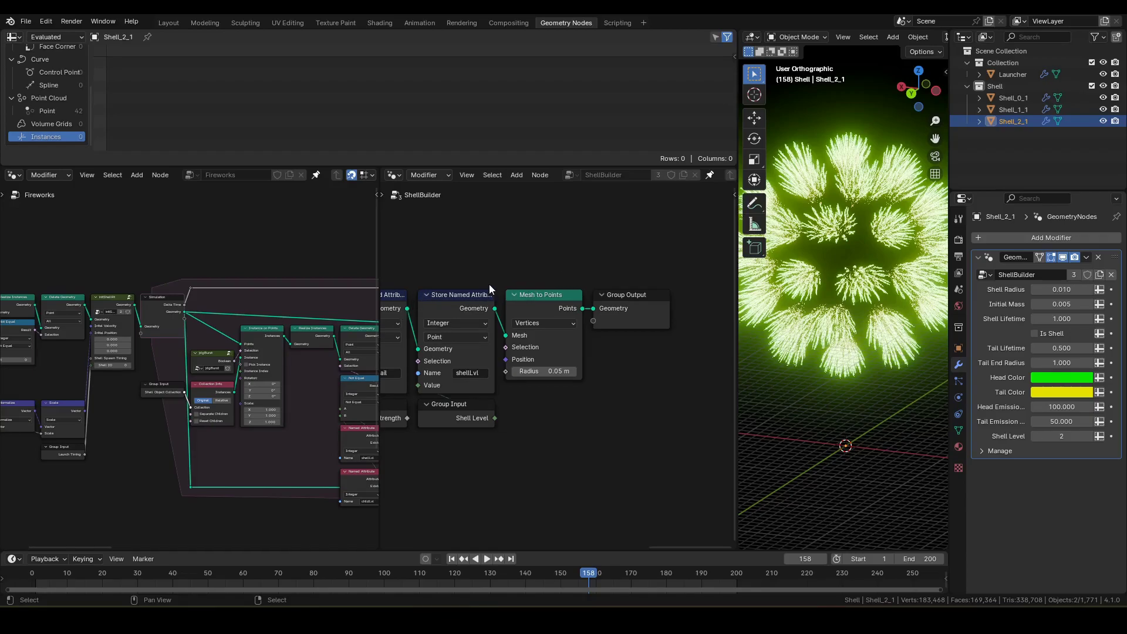
pyautogui.moveTo(288, 314); pyautogui.dragTo(310, 313, button='middle')
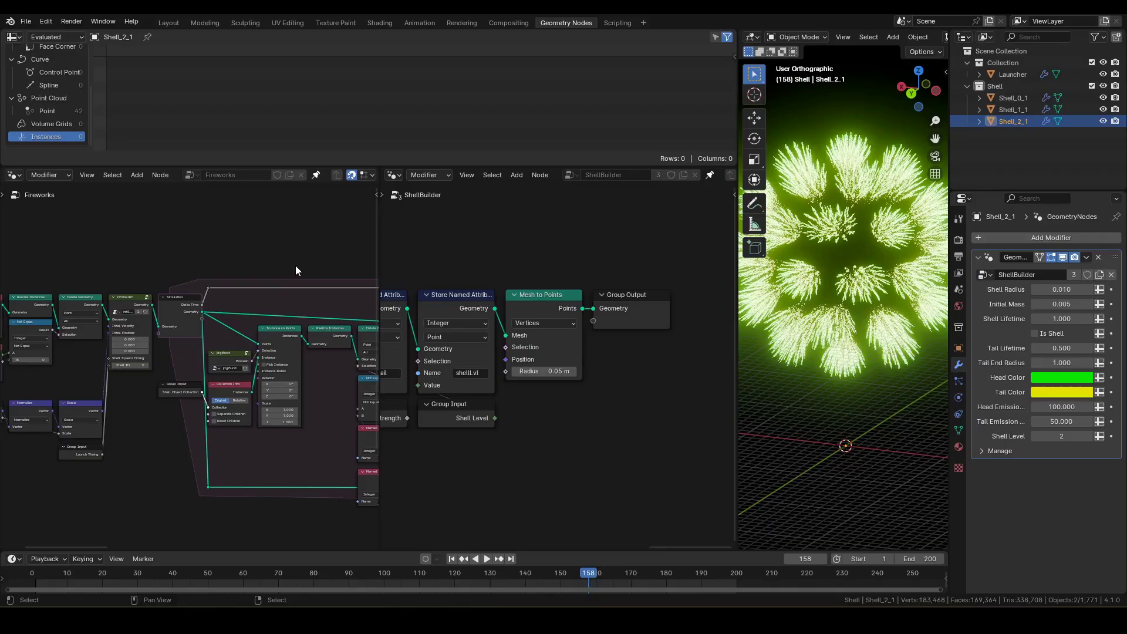
# Maximize the Fireworks node editor to inspect the calcInitVel node, then restore the layout.
pyautogui.hotkey('ctrl', 'space')
pyautogui.scroll(4, 823, 361)
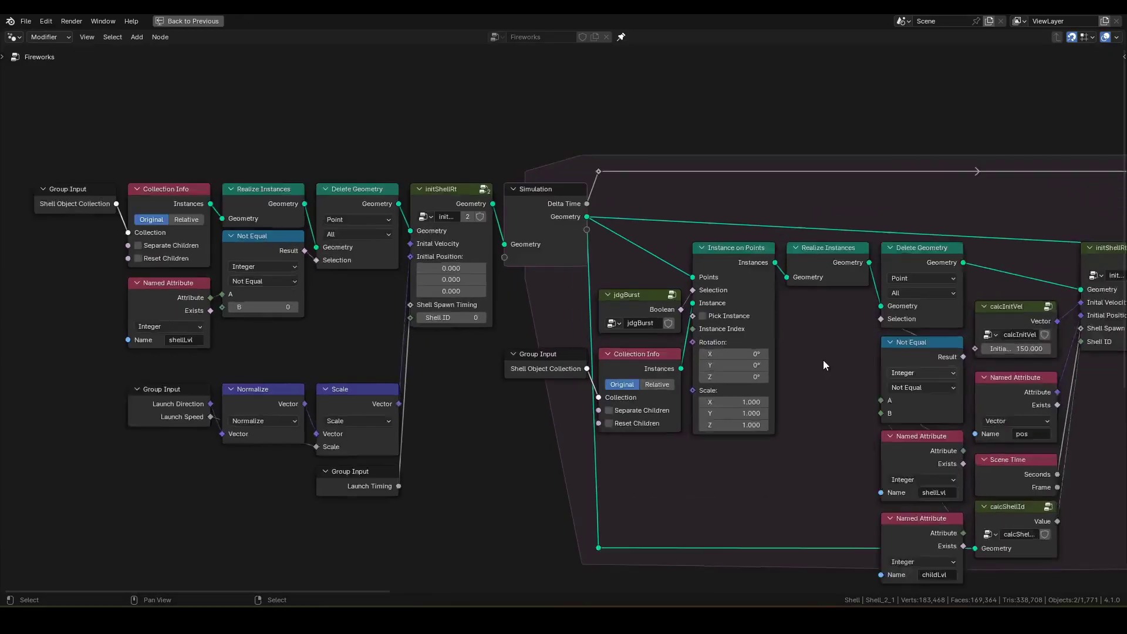
pyautogui.moveTo(870, 352); pyautogui.dragTo(438, 315, button='middle')
pyautogui.scroll(2, 636, 348)
pyautogui.keyDown('ctrl'); pyautogui.hscroll(3, 628, 305); pyautogui.keyUp('ctrl')
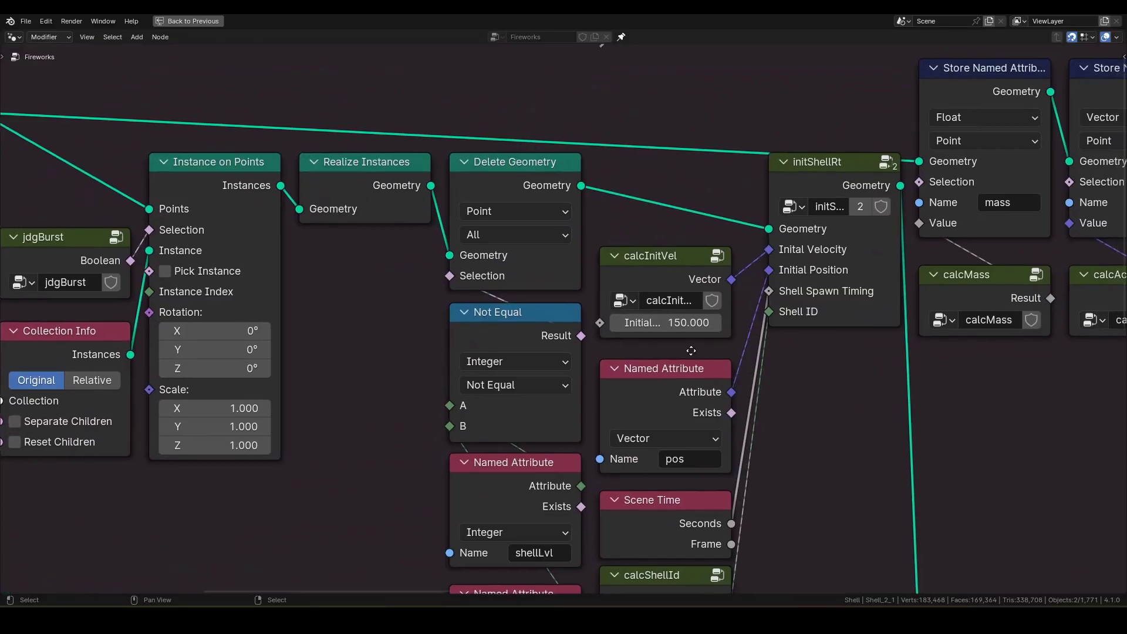
pyautogui.click(621, 263)
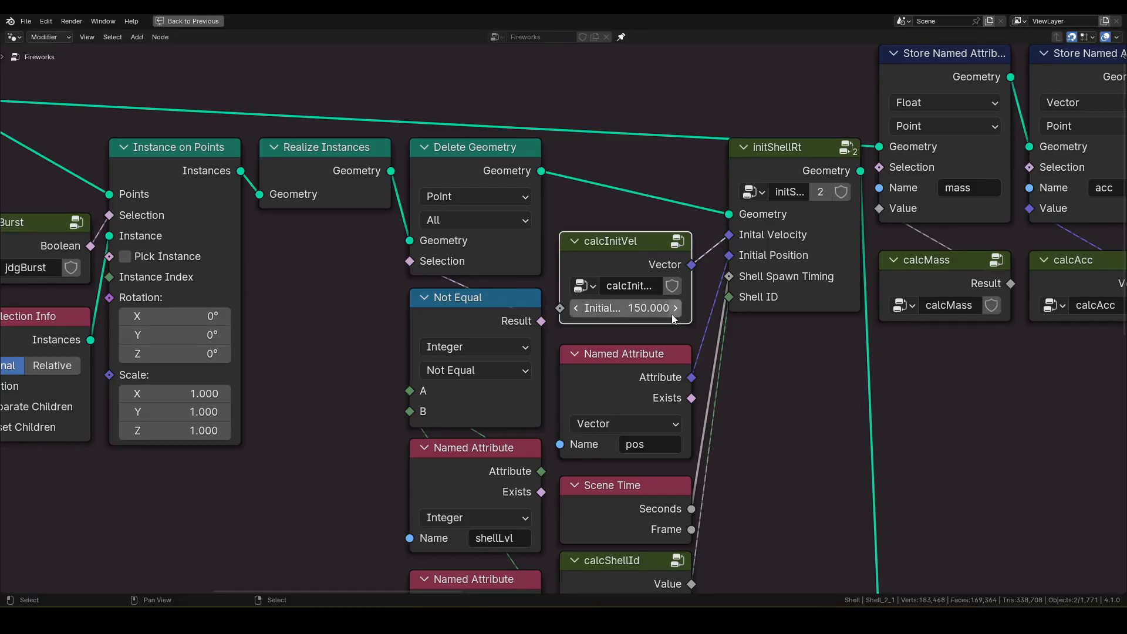
pyautogui.hotkey('ctrl', 'space')
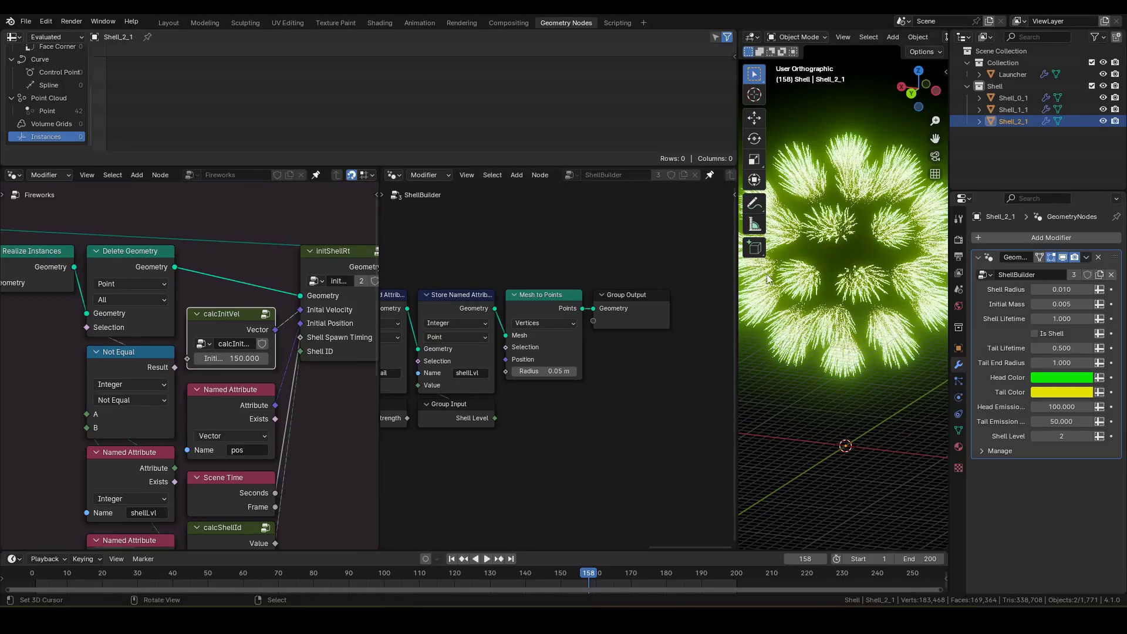
# Compare the Shell_0_1, Shell_1_1 and Shell_2_1 settings, then box-select Mesh to Points and Group Output.
pyautogui.click(1015, 98)
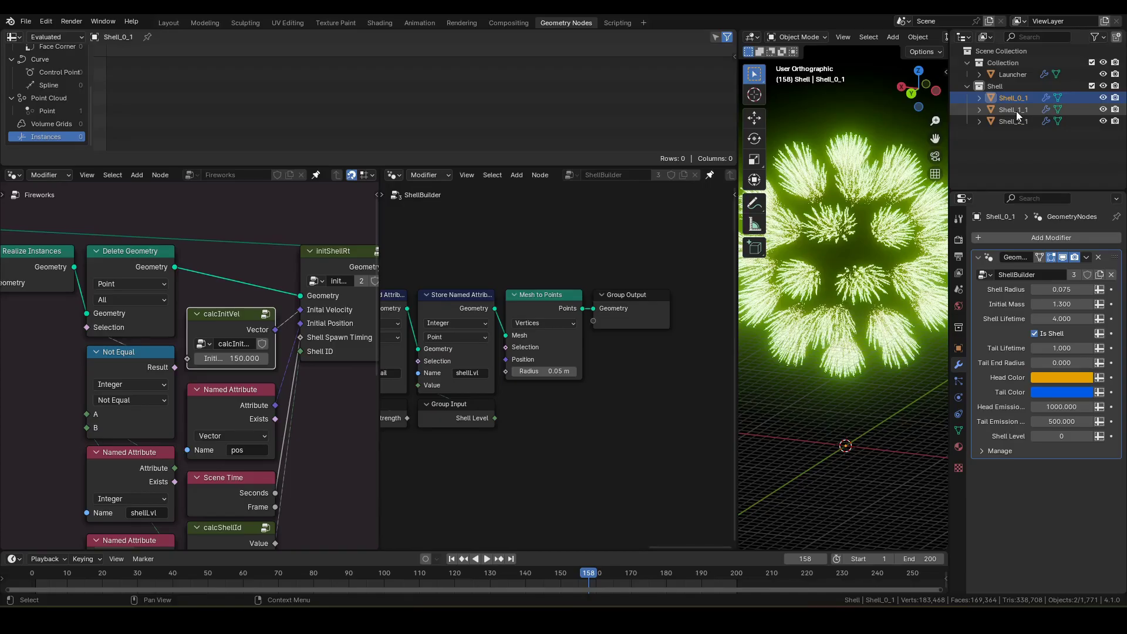
pyautogui.click(1015, 111)
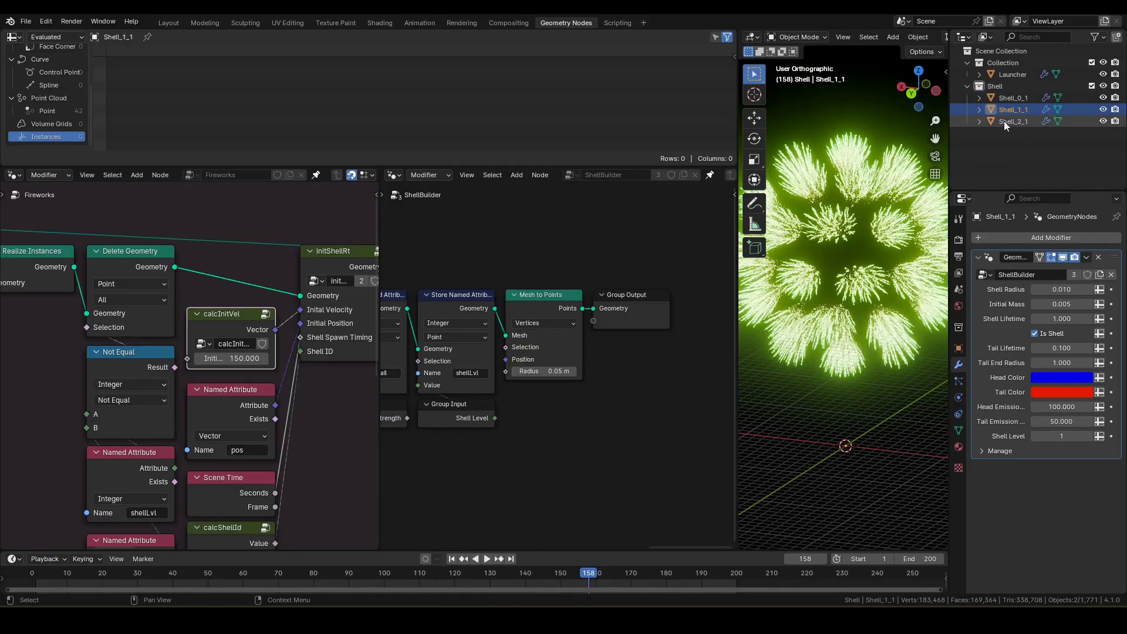
pyautogui.click(1004, 122)
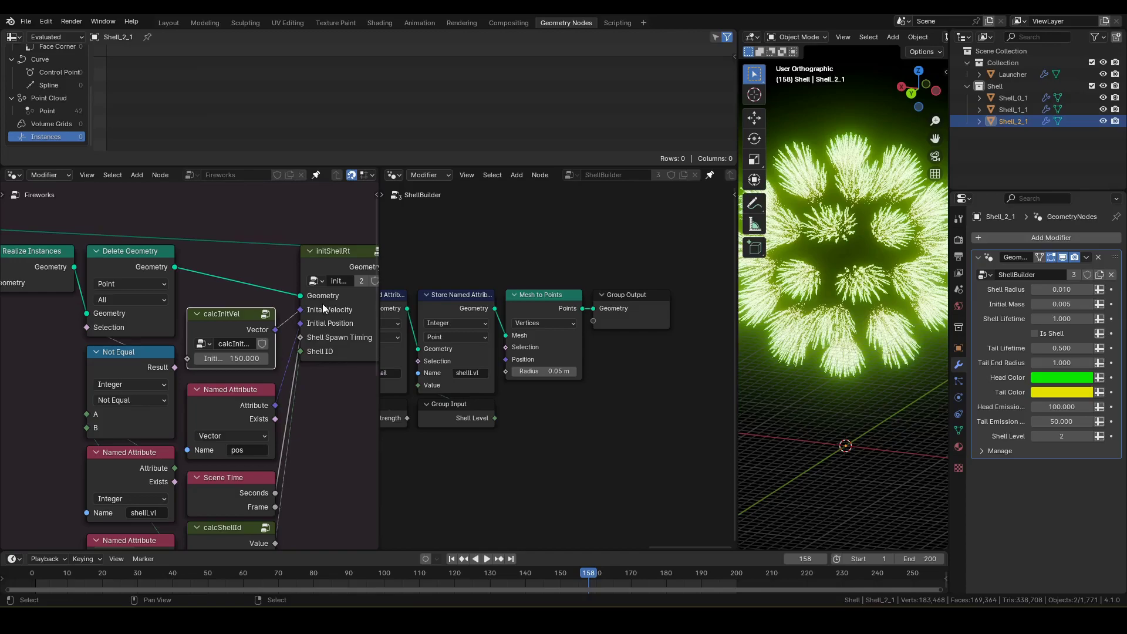
pyautogui.click(1012, 111)
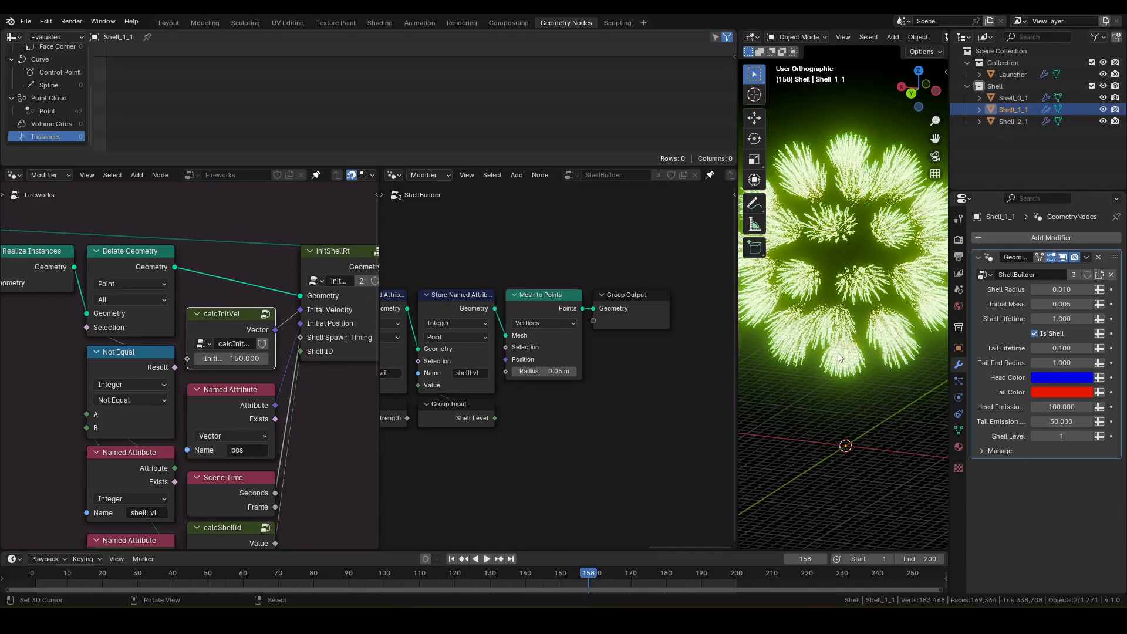
pyautogui.click(1013, 122)
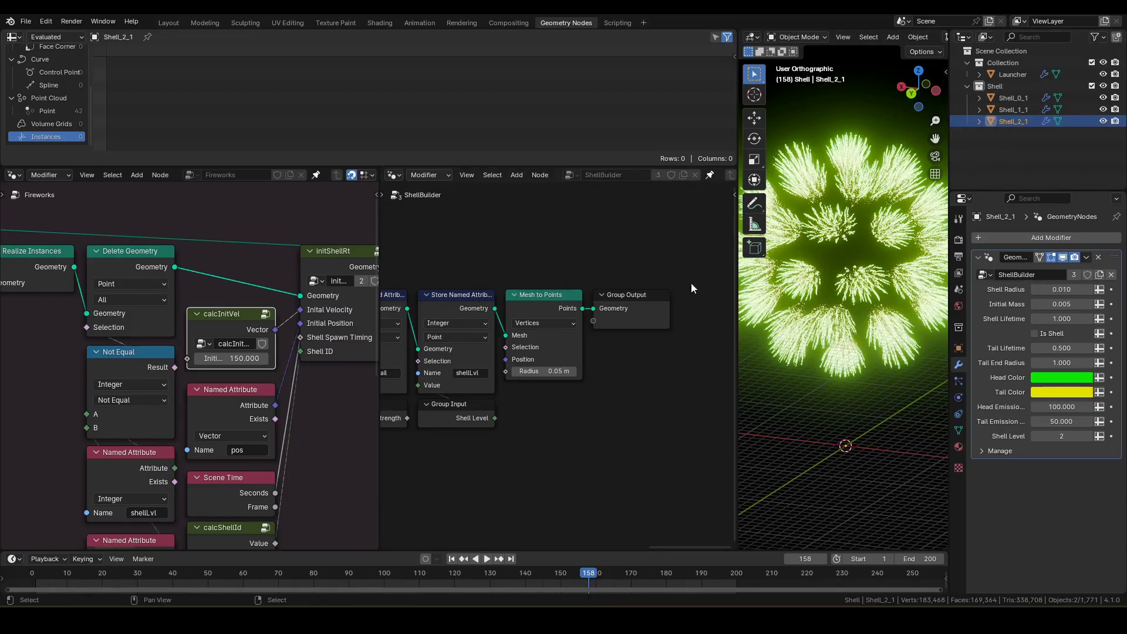
pyautogui.scroll(-1, 691, 283)
pyautogui.moveTo(505, 258); pyautogui.dragTo(547, 404)
# Slide the Mesh to Points and Group Output nodes horizontally to the right.
pyautogui.press('g')
pyautogui.press('x')
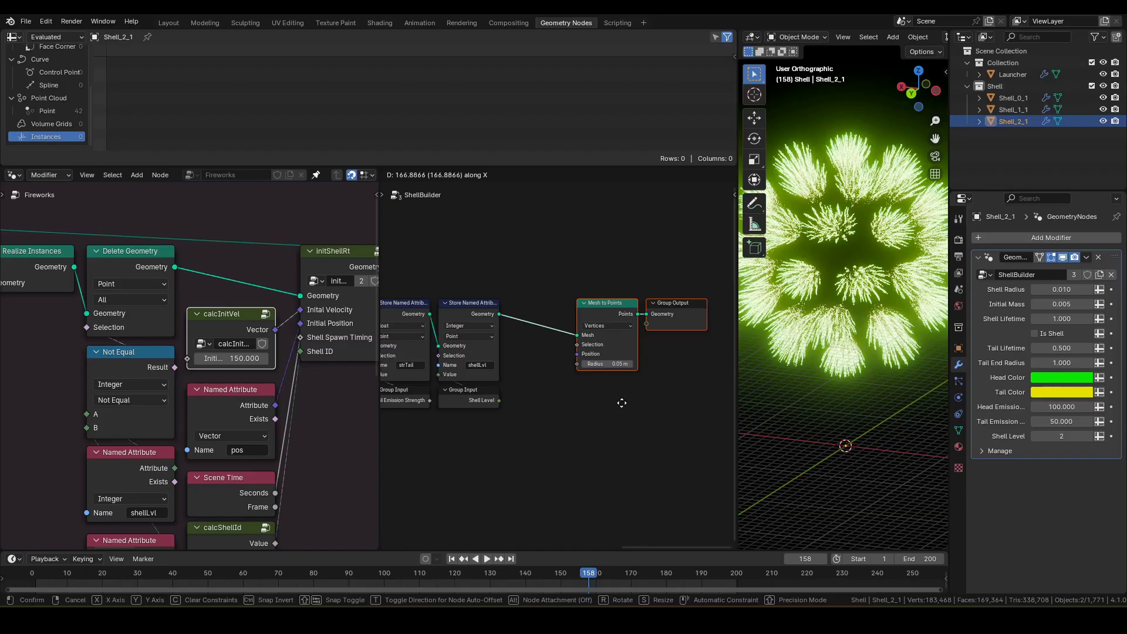
pyautogui.click(622, 403)
pyautogui.click(604, 405)
# Insert a Store Named Attribute node named shellBurstSpd before Mesh to Points.
pyautogui.hotkey('ctrl', 'space')
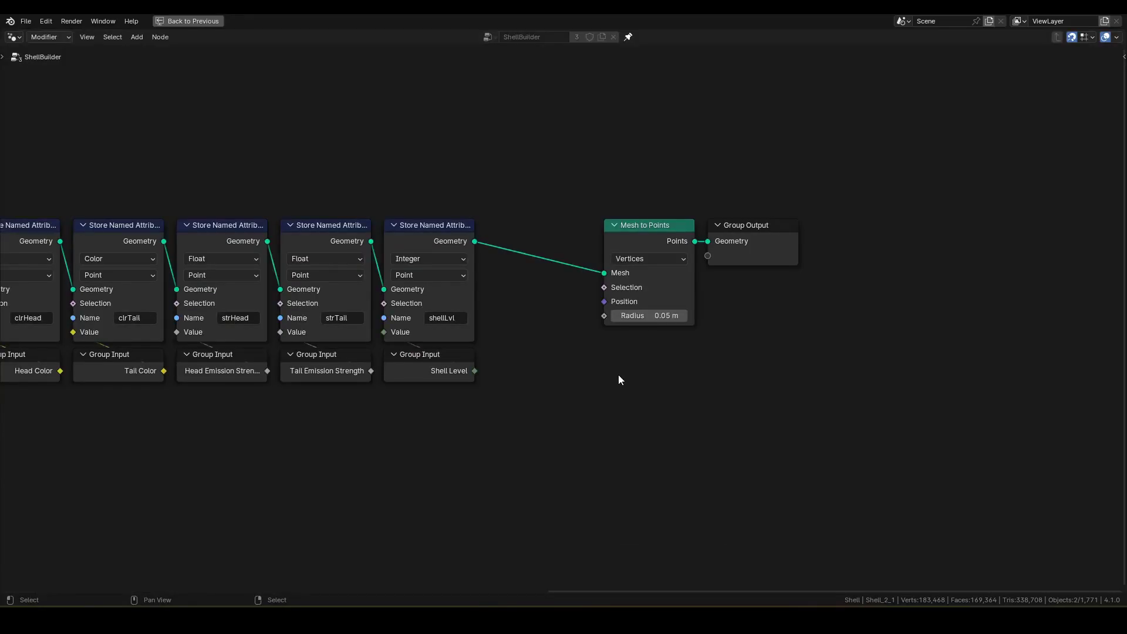
pyautogui.moveTo(618, 374); pyautogui.dragTo(646, 408, button='middle')
pyautogui.scroll(2, 565, 361)
pyautogui.press('F3')
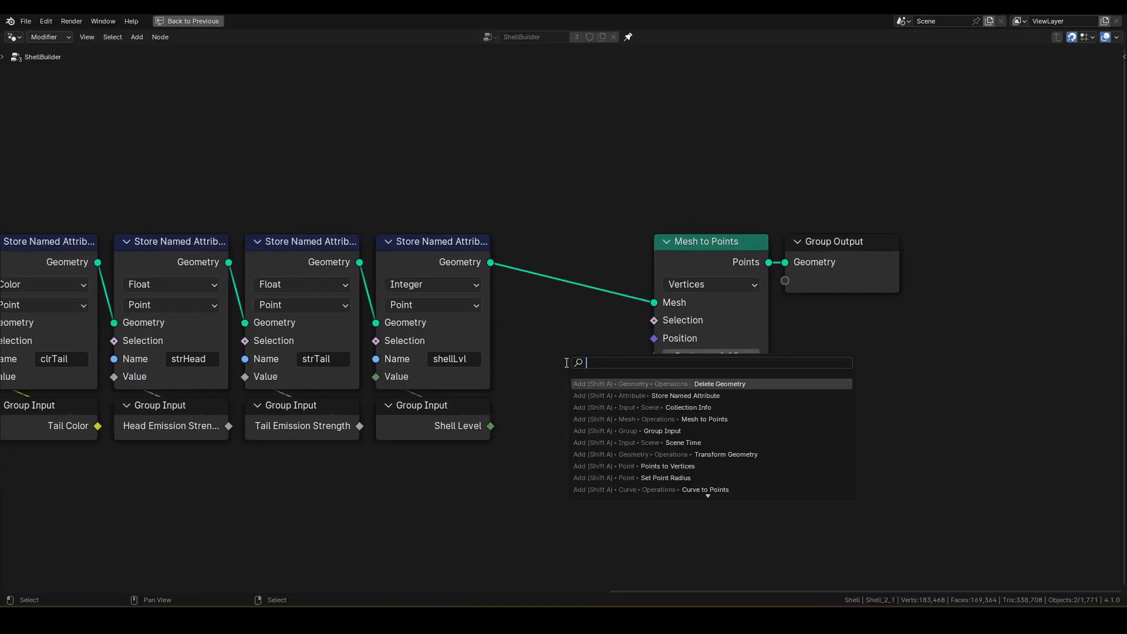
pyautogui.write('store')
pyautogui.press('Down')
pyautogui.press('Return')
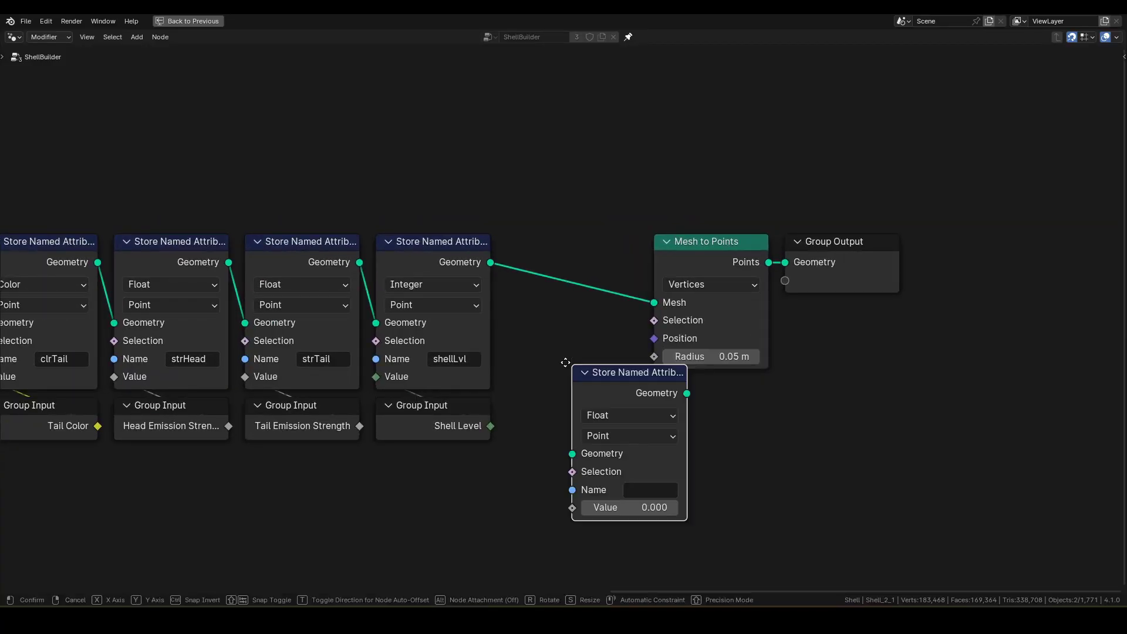
pyautogui.click(499, 231)
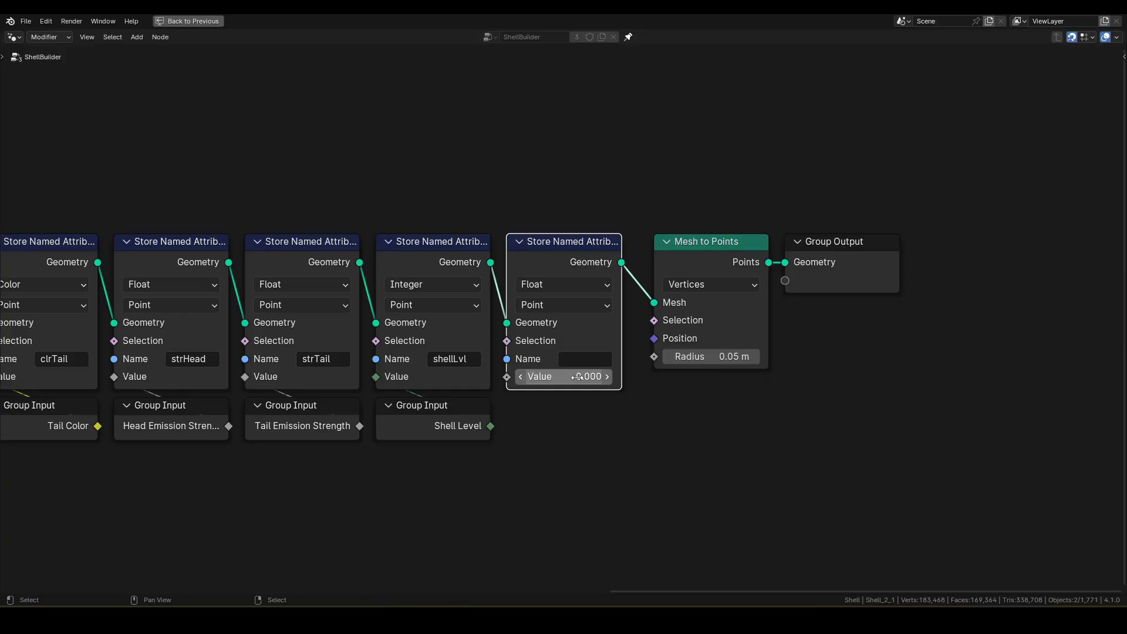
pyautogui.click(583, 361)
pyautogui.write('shellBur')
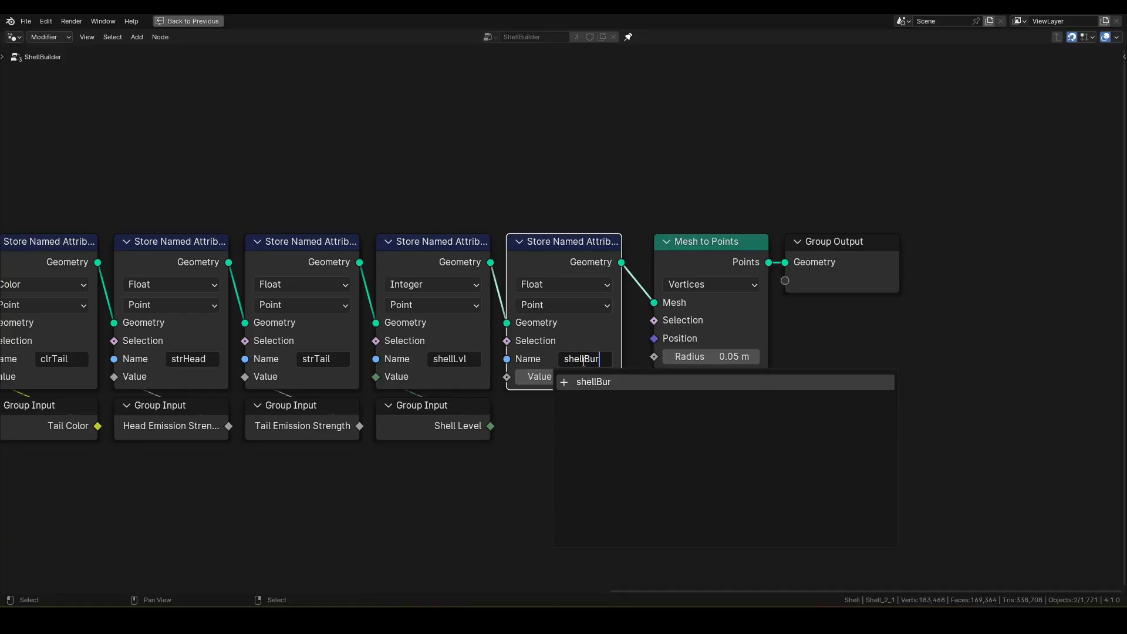
pyautogui.write('stSpd')
pyautogui.press('Return')
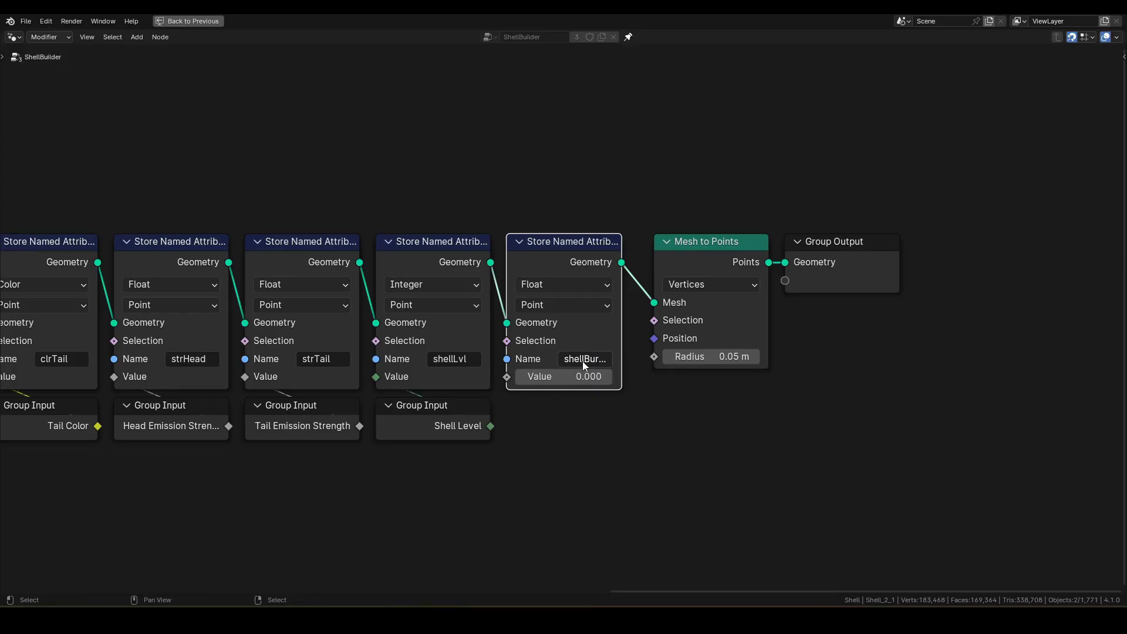
pyautogui.click(626, 459)
# Feed the stored value from a new group input named Shell Burst Speed.
pyautogui.press('n')
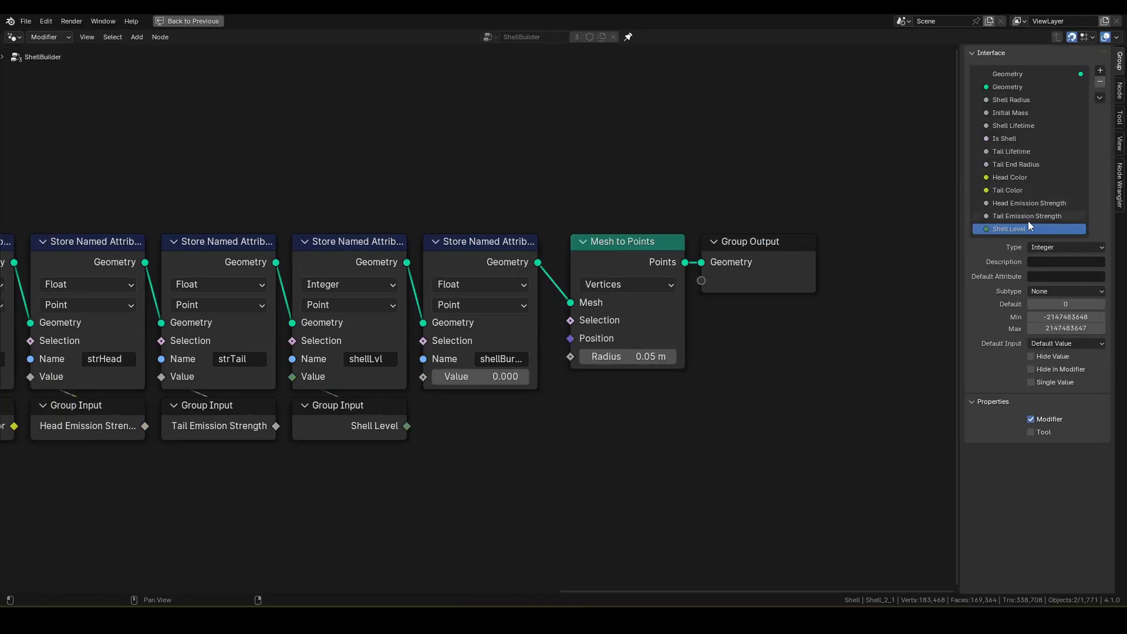
pyautogui.doubleClick(1037, 228)
pyautogui.press('Return')
pyautogui.moveTo(423, 379); pyautogui.dragTo(462, 411)
pyautogui.press('Down')
pyautogui.press('Down')
pyautogui.press('Down')
pyautogui.press('Return')
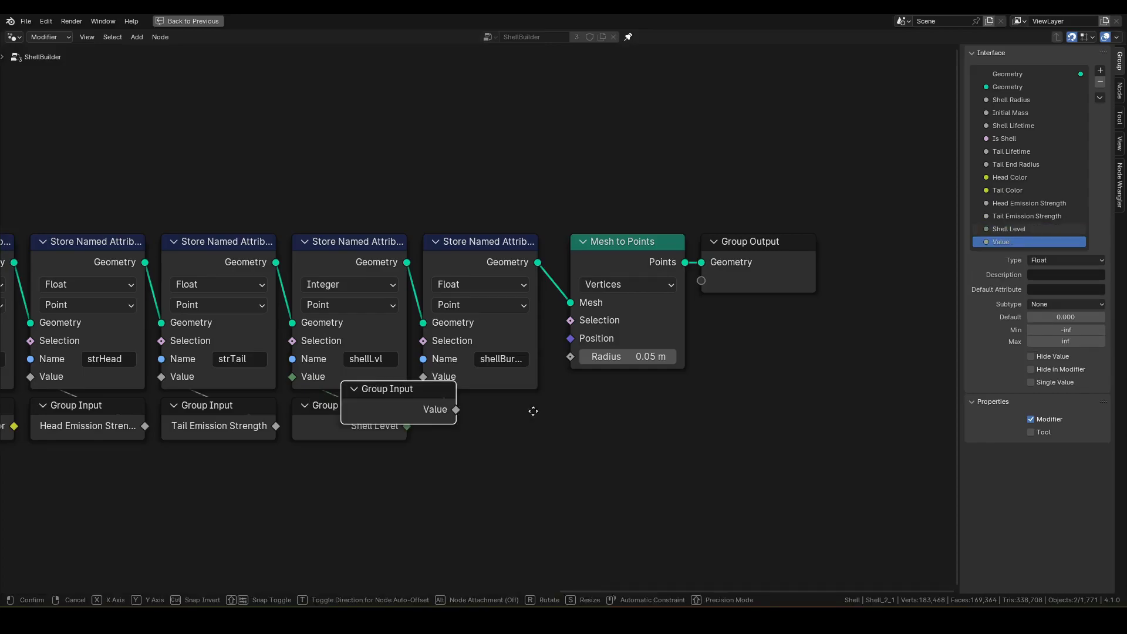
pyautogui.click(615, 427)
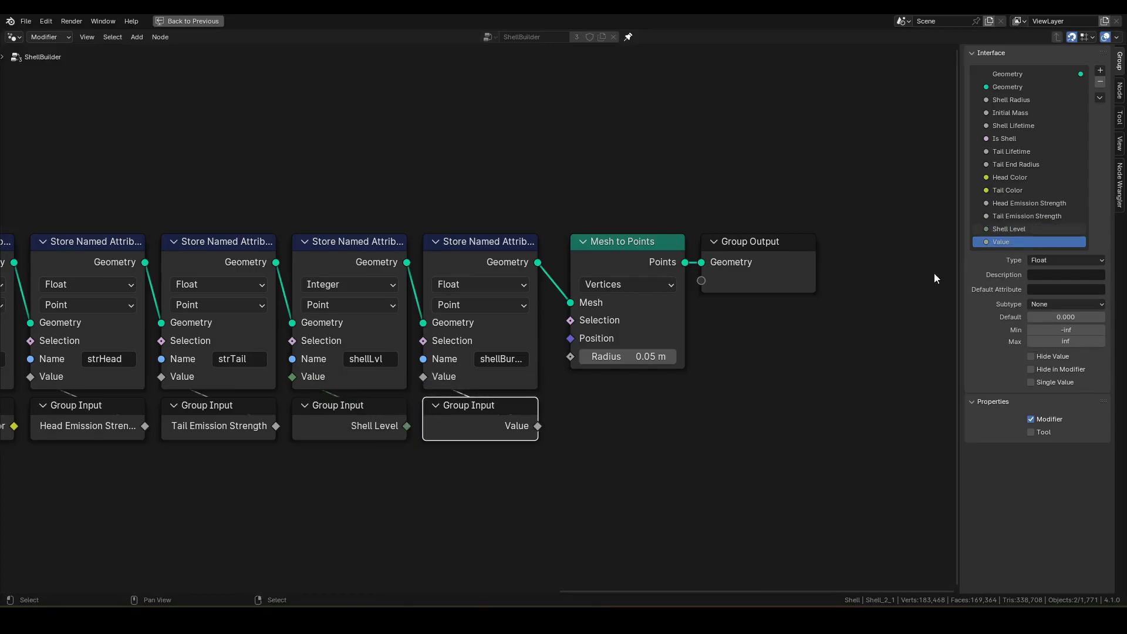
pyautogui.doubleClick(1027, 241)
pyautogui.write('Shell')
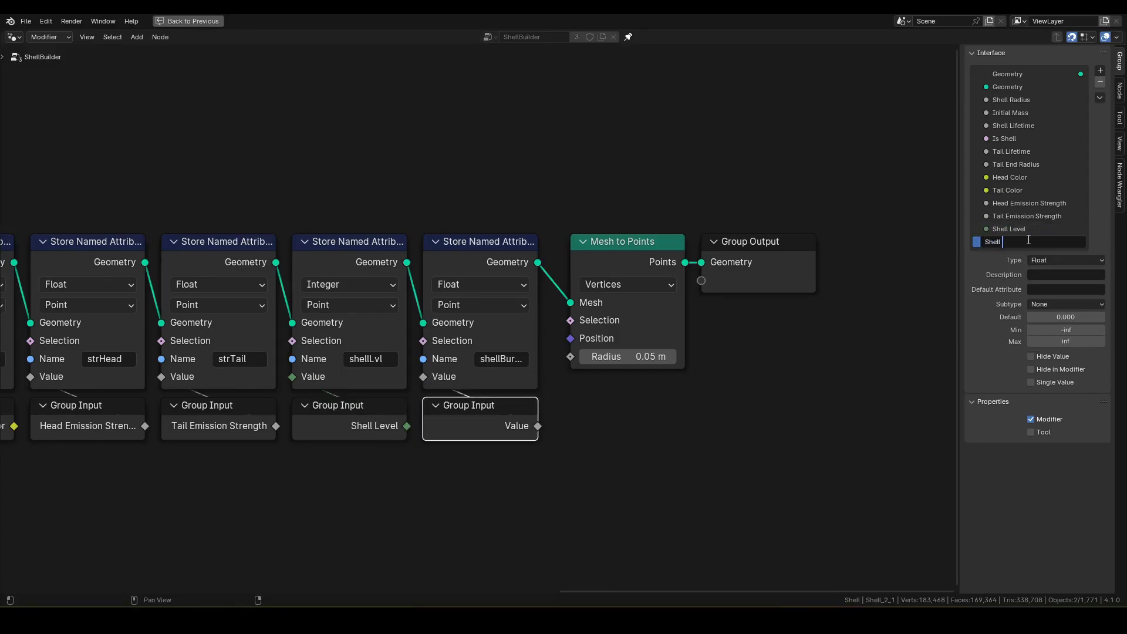
pyautogui.write(' Burst Speed')
pyautogui.press('Return')
# Set Shell_0_1's Shell Burst Speed to 50.
pyautogui.hotkey('ctrl', 'space')
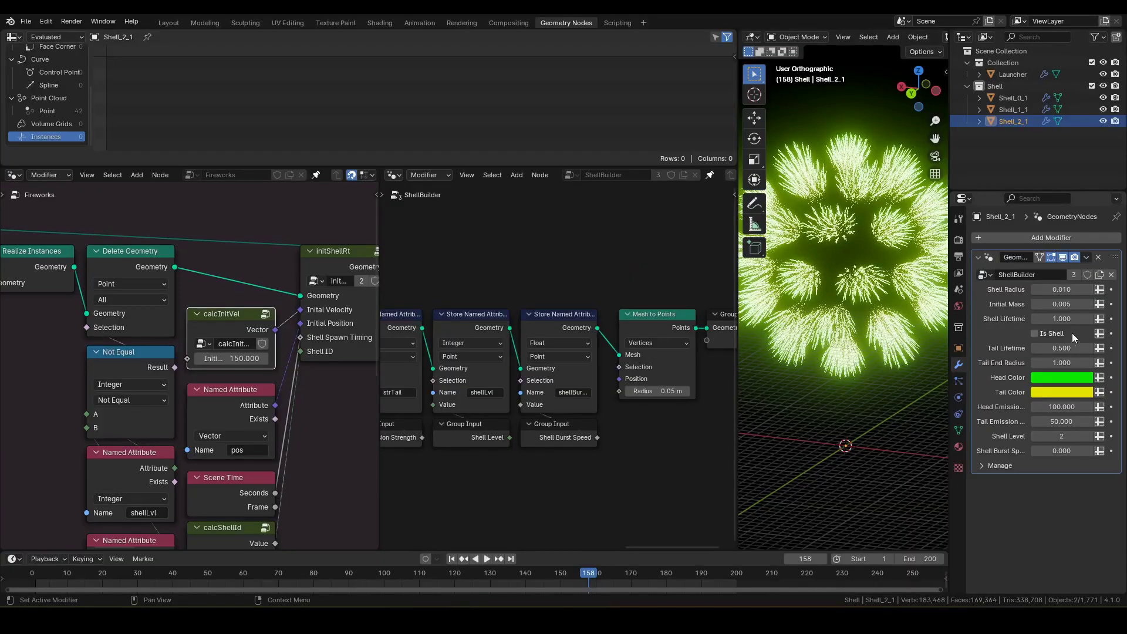
pyautogui.click(1014, 97)
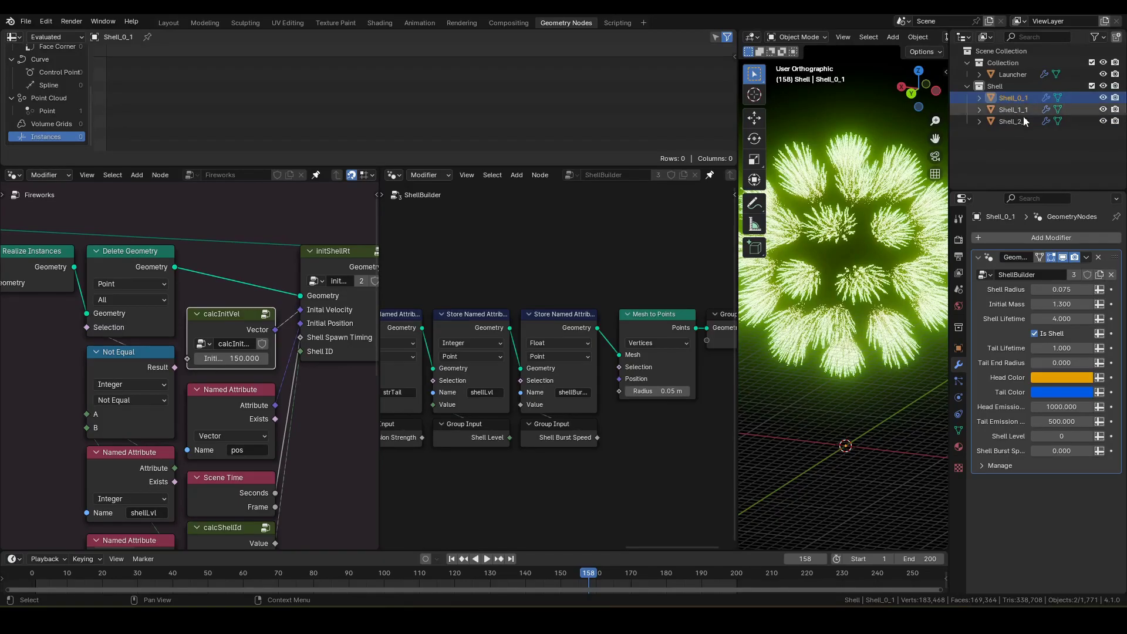
pyautogui.click(1055, 451)
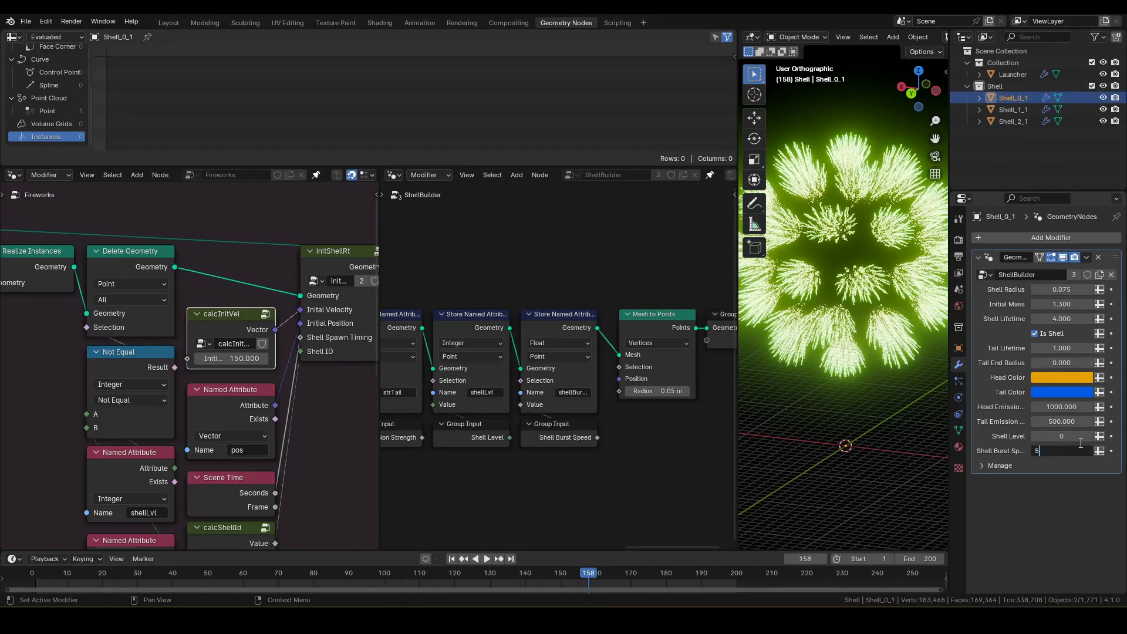
pyautogui.write('50')
pyautogui.press('Return')
# Check Shell_1_1's burst speed of 100, select Shell_2_1, and maximize the Fireworks node editor.
pyautogui.click(1001, 109)
pyautogui.click(1055, 450)
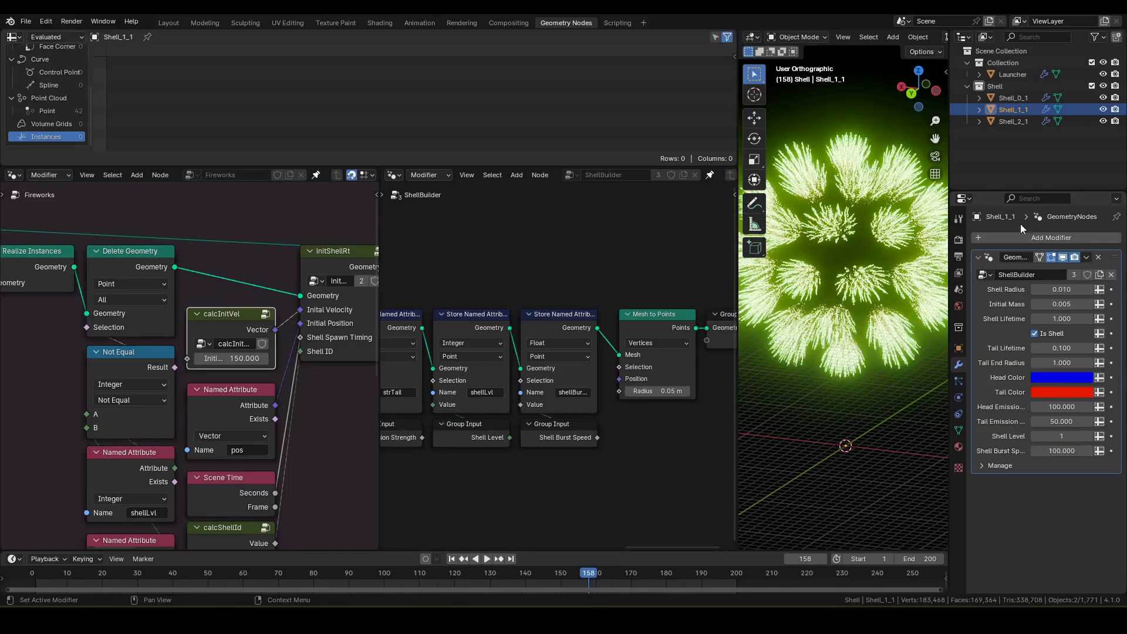
pyautogui.click(1009, 108)
pyautogui.click(1011, 122)
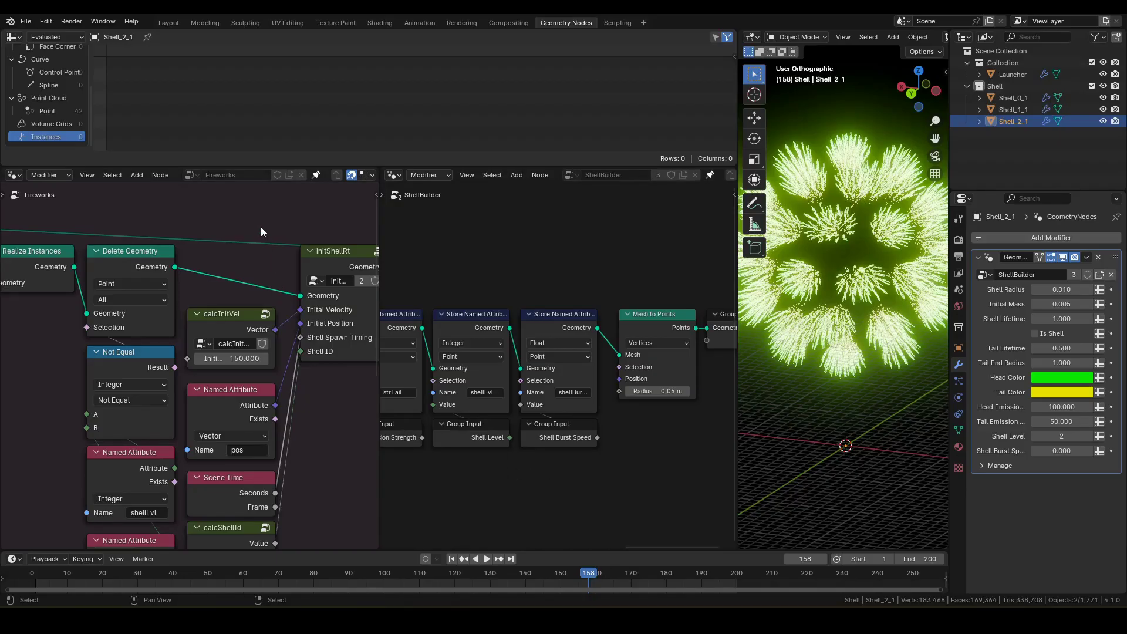
pyautogui.moveTo(240, 233); pyautogui.dragTo(582, 263, button='middle')
pyautogui.hotkey('ctrl', 'space')
# Enter the initShellRt group and move its Group Output node to the right.
pyautogui.scroll(-3, 456, 239)
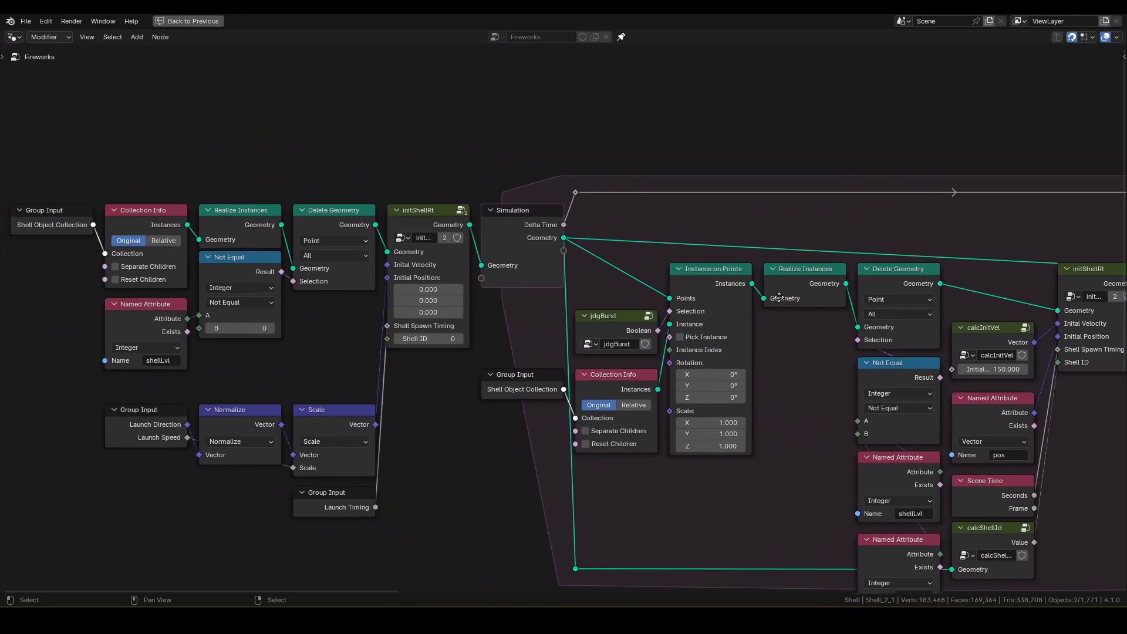
pyautogui.click(439, 214)
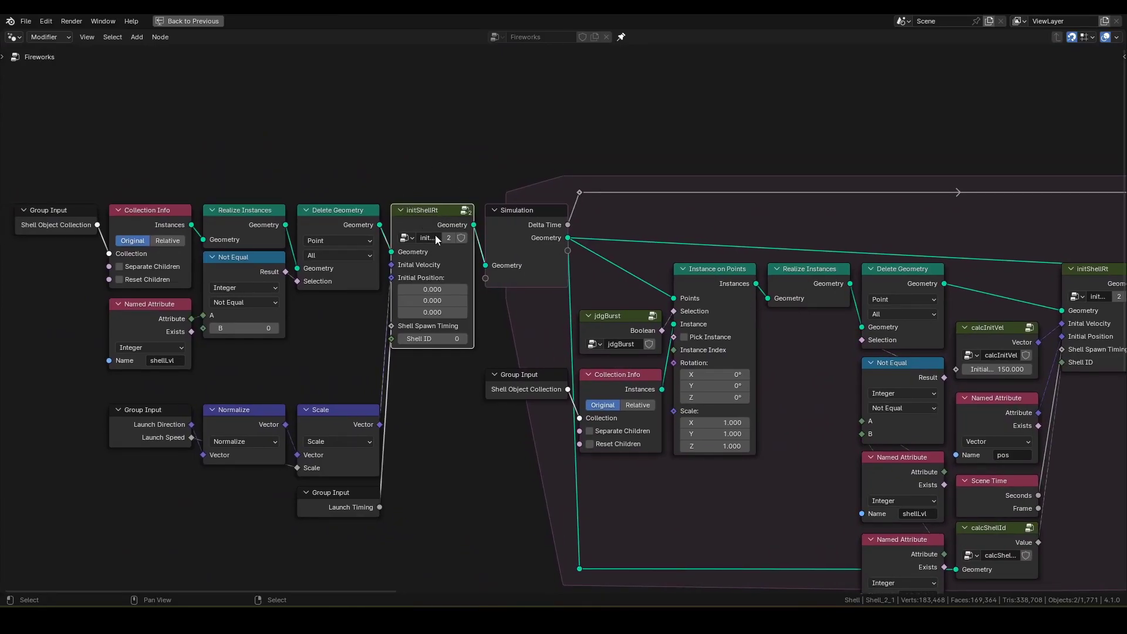
pyautogui.press('Tab')
pyautogui.moveTo(638, 125); pyautogui.dragTo(731, 235)
pyautogui.press('g')
pyautogui.press('x')
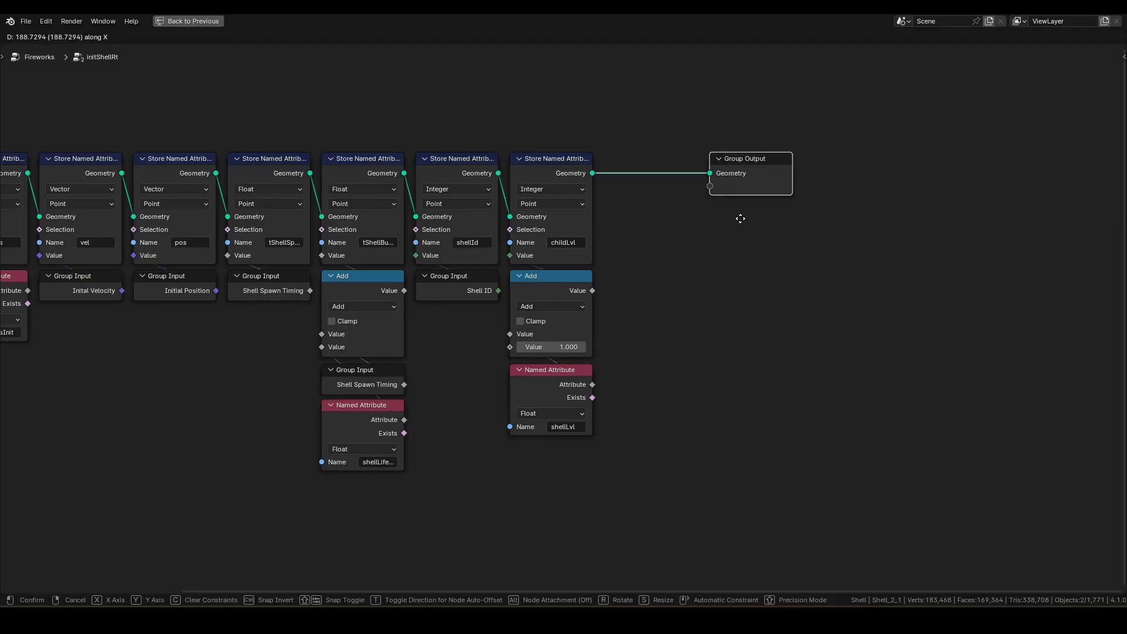
pyautogui.click(737, 225)
pyautogui.click(708, 238)
# Insert a Store Named Attribute node named burstSpd before Group Output.
pyautogui.press('F3')
pyautogui.write('s')
pyautogui.write('tor')
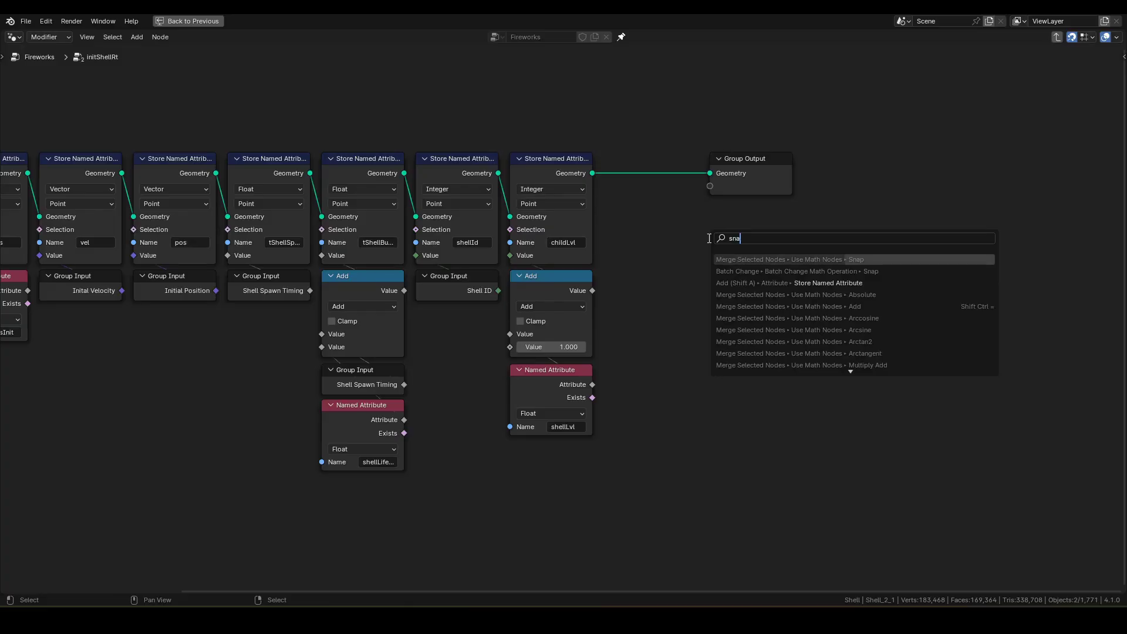
pyautogui.press('Return')
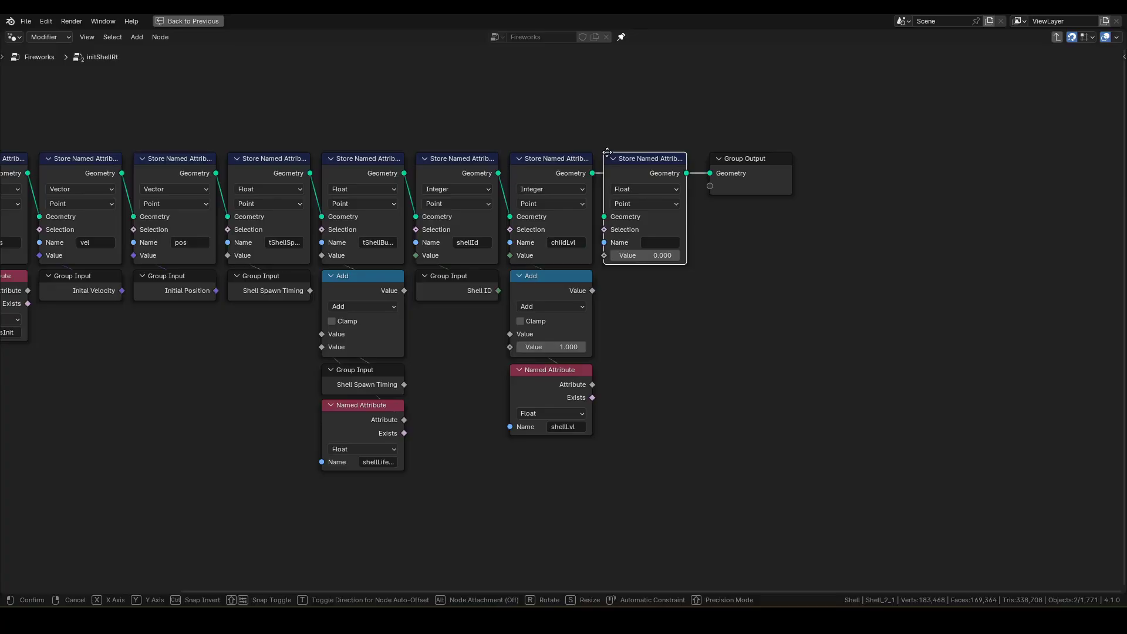
pyautogui.click(618, 138)
pyautogui.click(660, 243)
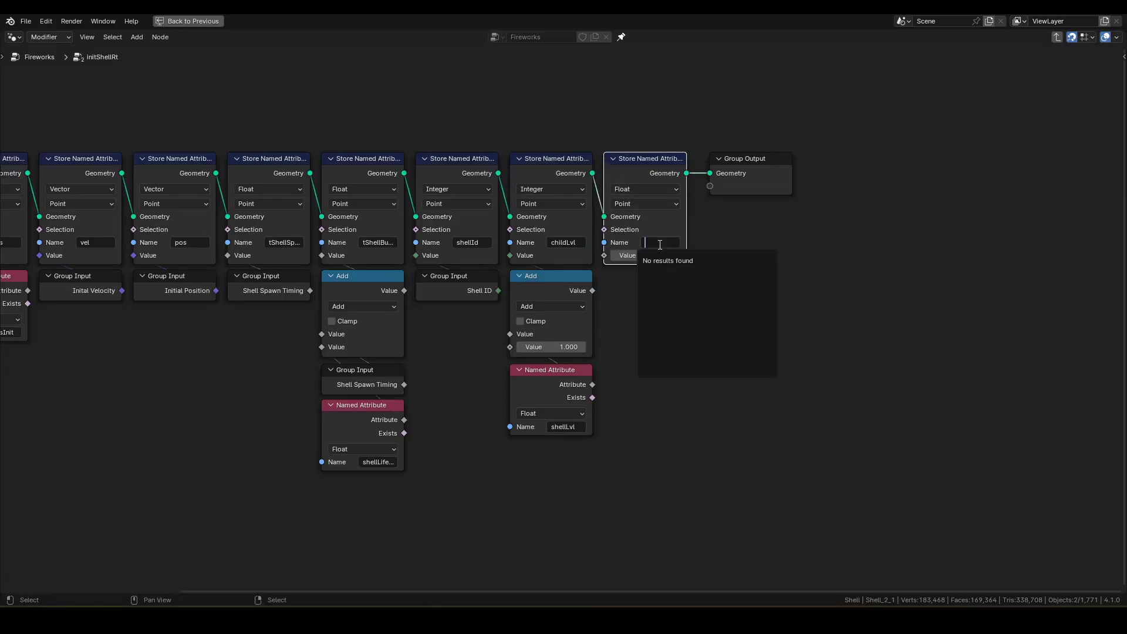
pyautogui.write('burstS')
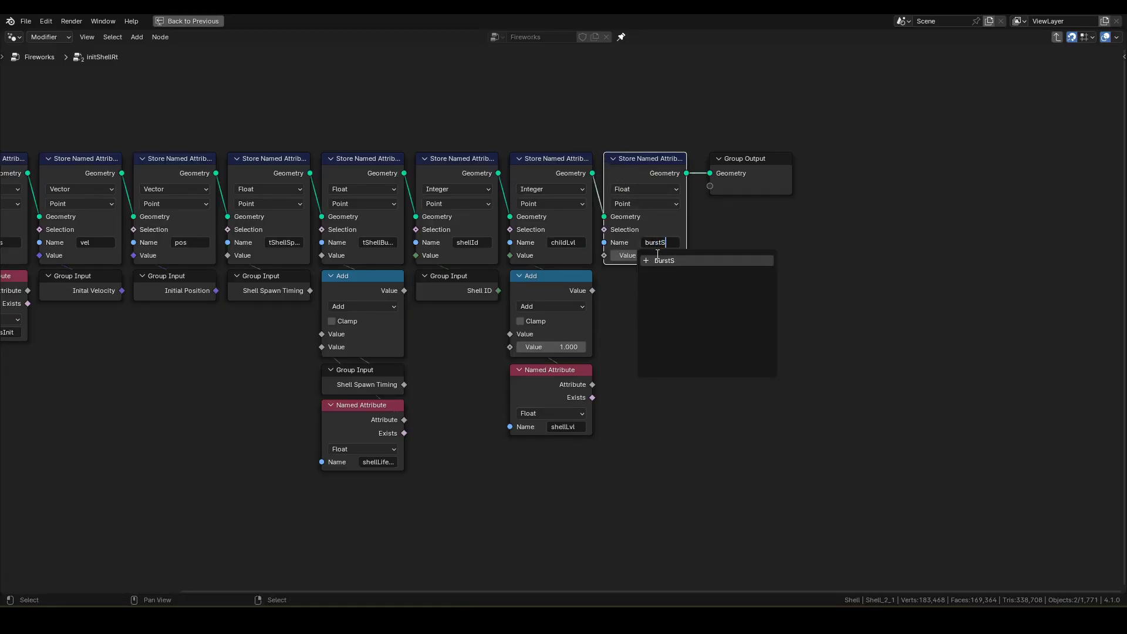
pyautogui.write('pd')
pyautogui.press('Return')
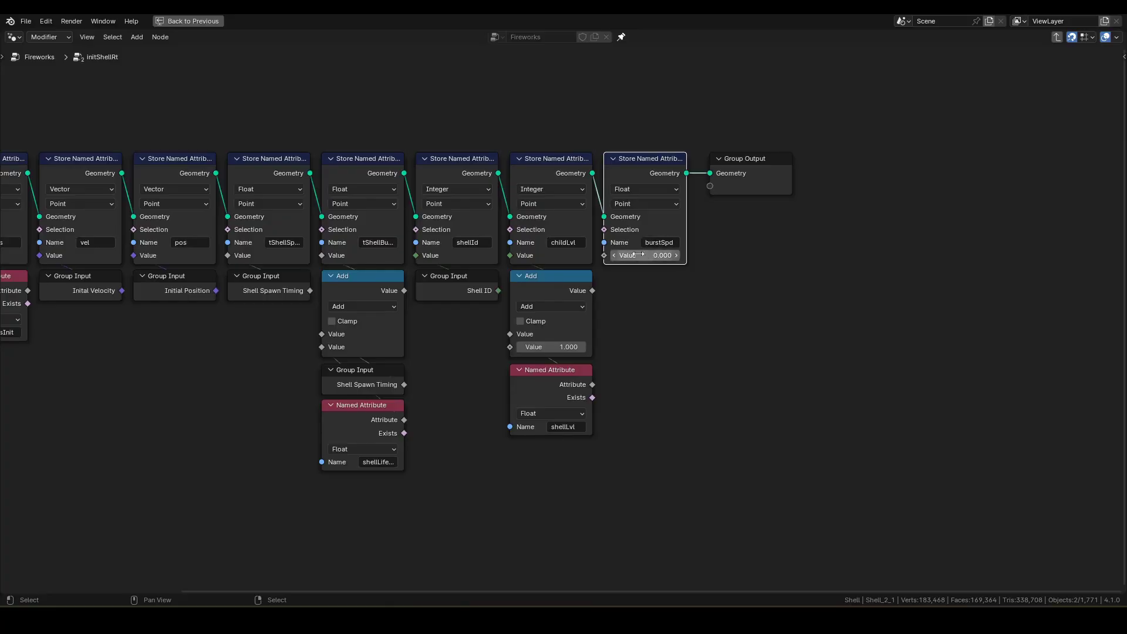
# Feed burstSpd's Value from a Named Attribute node reading shellBurstSpd.
pyautogui.moveTo(604, 256); pyautogui.dragTo(642, 306)
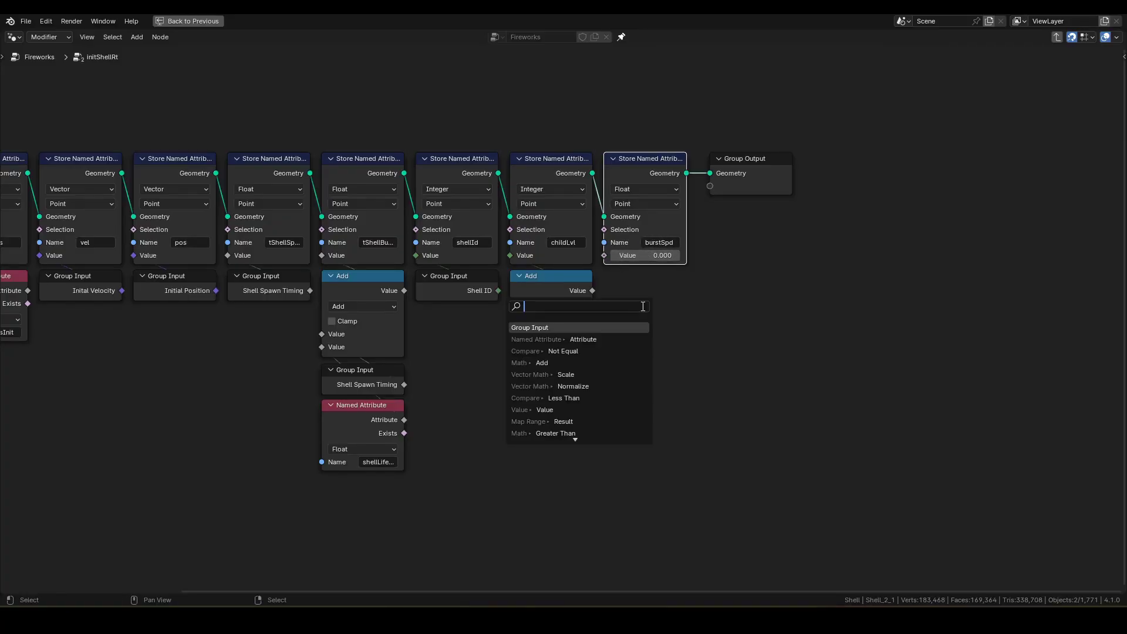
pyautogui.press('Down')
pyautogui.press('Return')
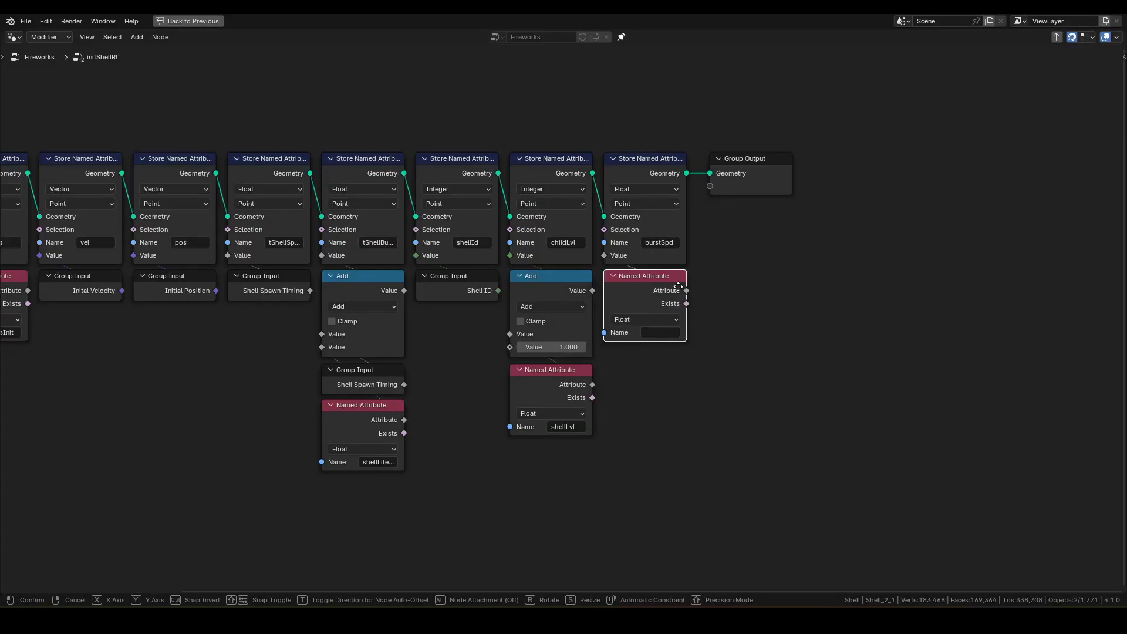
pyautogui.click(678, 286)
pyautogui.click(659, 332)
pyautogui.write('shell')
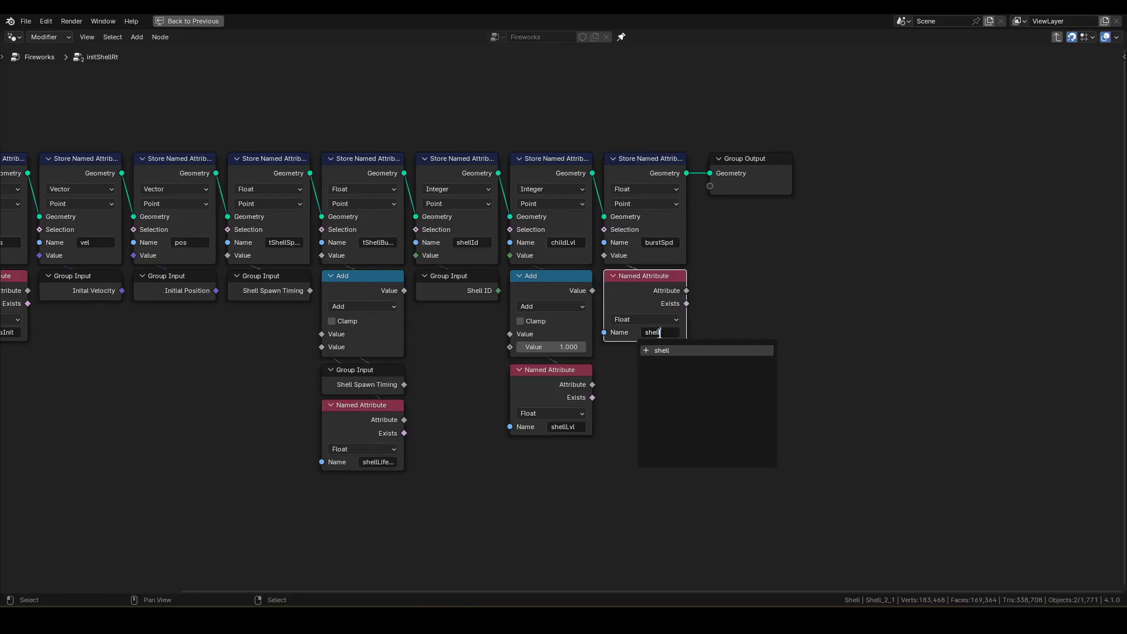
pyautogui.write('BurstSpd')
pyautogui.press('Return')
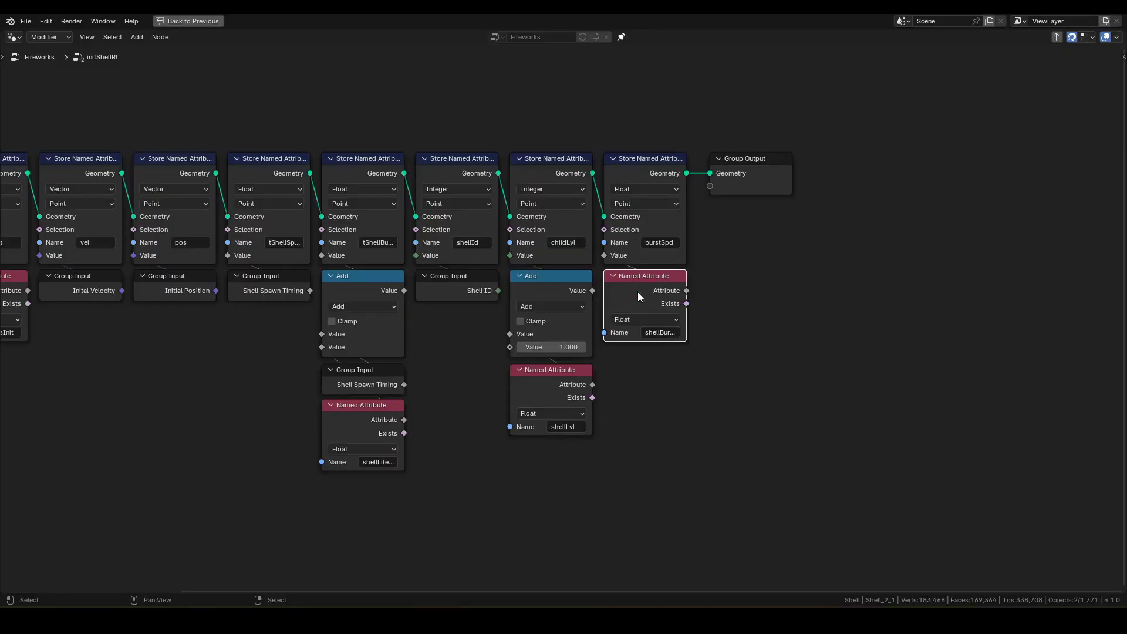
pyautogui.click(666, 332)
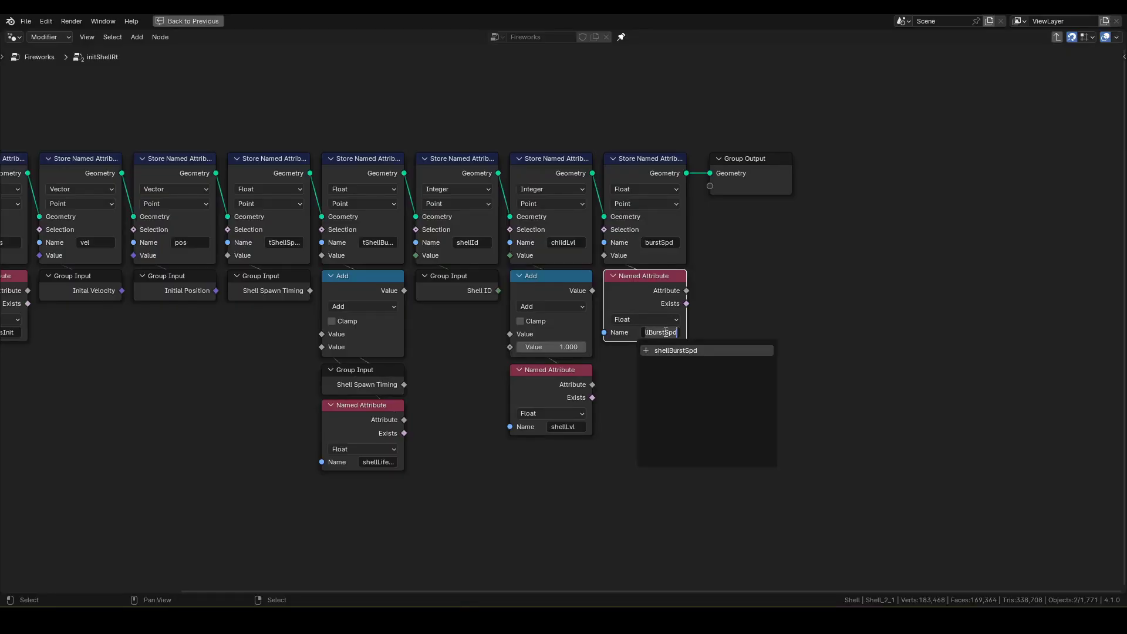
pyautogui.click(663, 242)
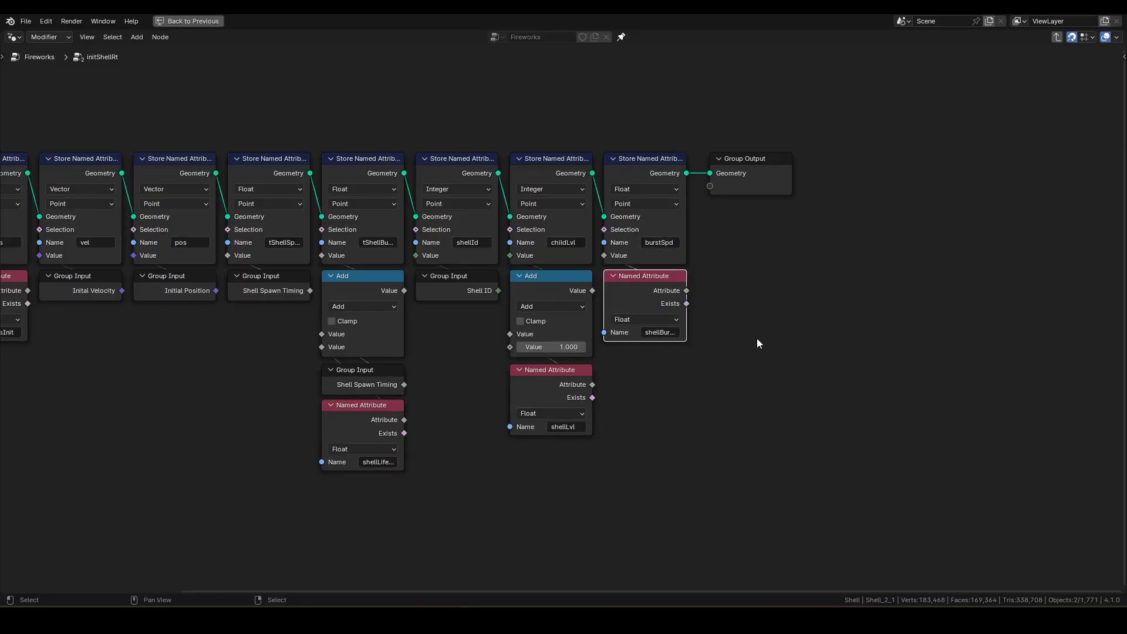
# Enter the calcInitVel group and delete its Group Input node.
pyautogui.press('Tab')
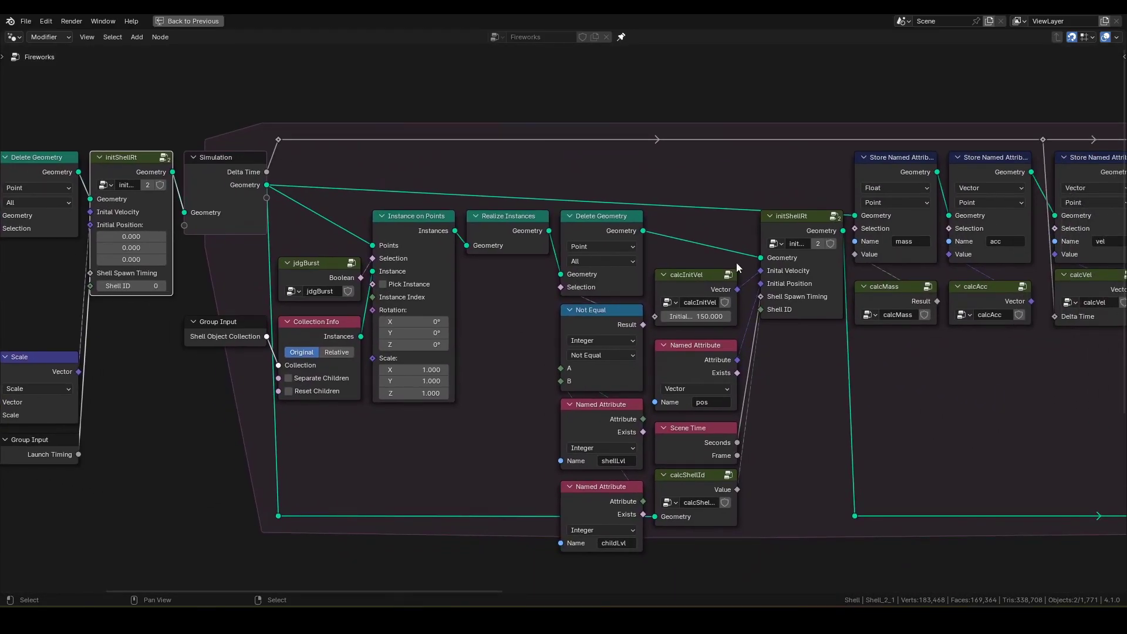
pyautogui.click(688, 274)
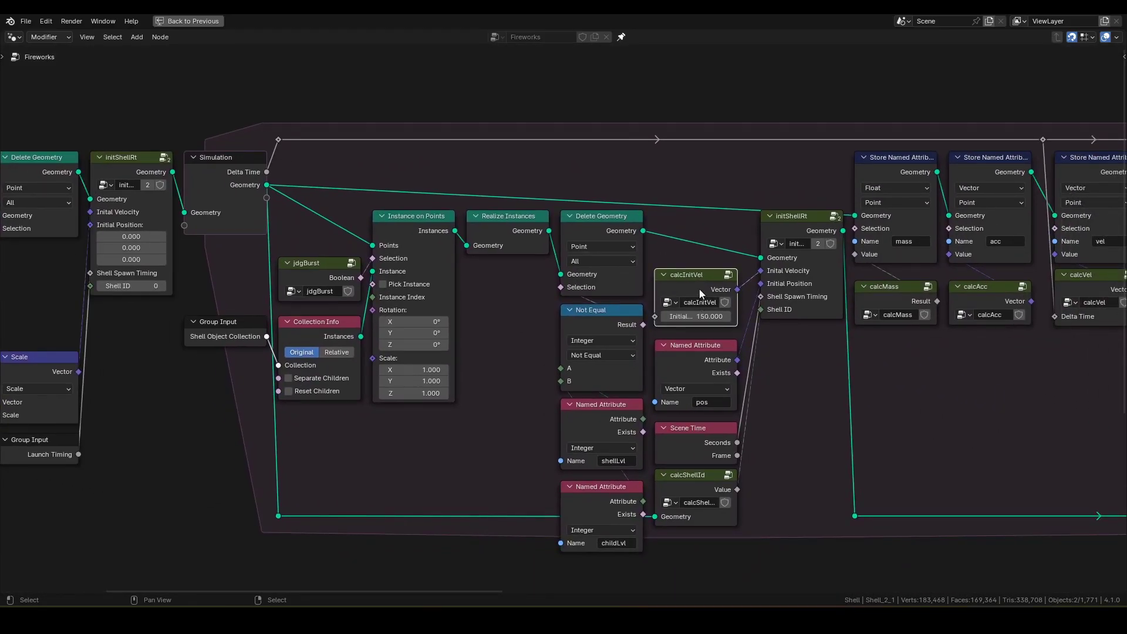
pyautogui.press('Tab')
pyautogui.click(397, 394)
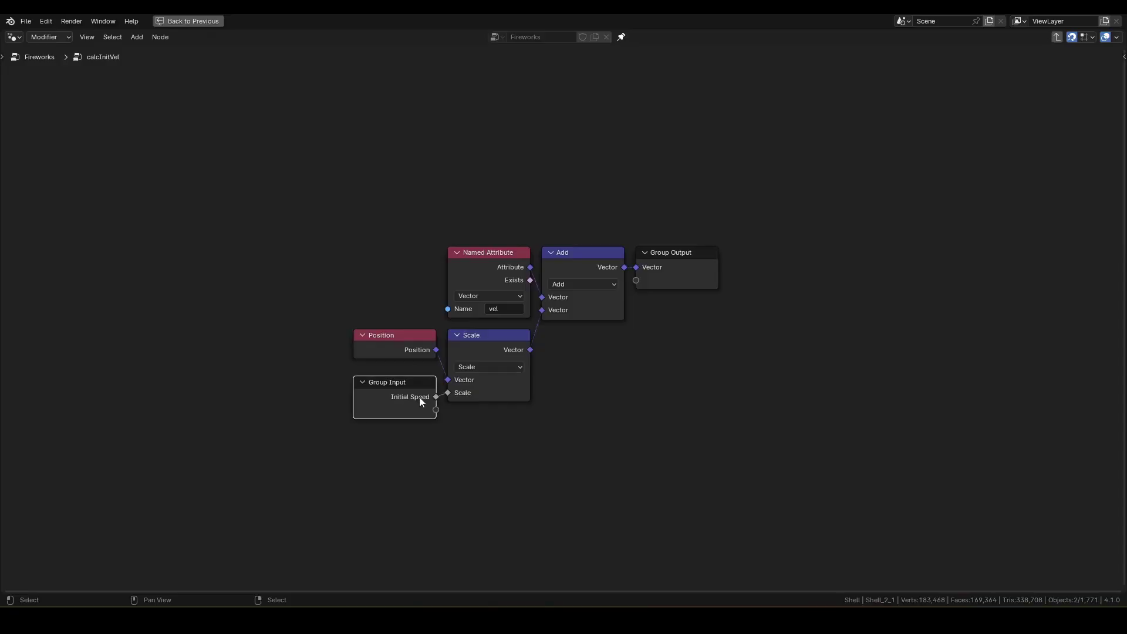
pyautogui.moveTo(426, 397)
pyautogui.press('x')
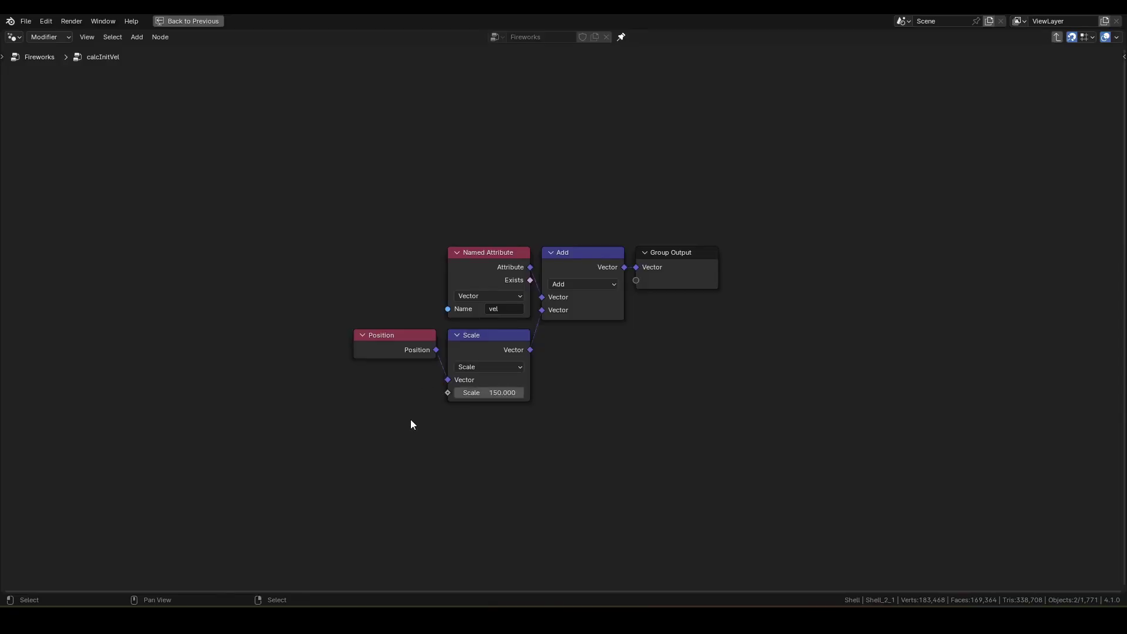
# Drive the Scale node's factor with a Named Attribute node reading burstSpd.
pyautogui.moveTo(452, 395); pyautogui.dragTo(417, 416)
pyautogui.write('att')
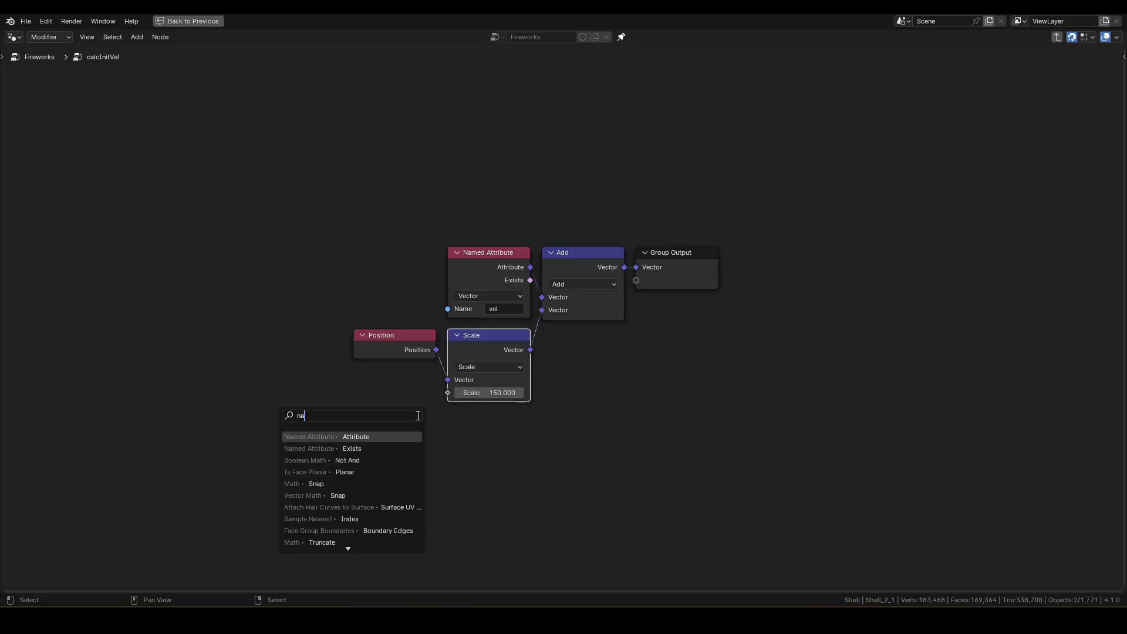
pyautogui.press('Return')
pyautogui.click(438, 383)
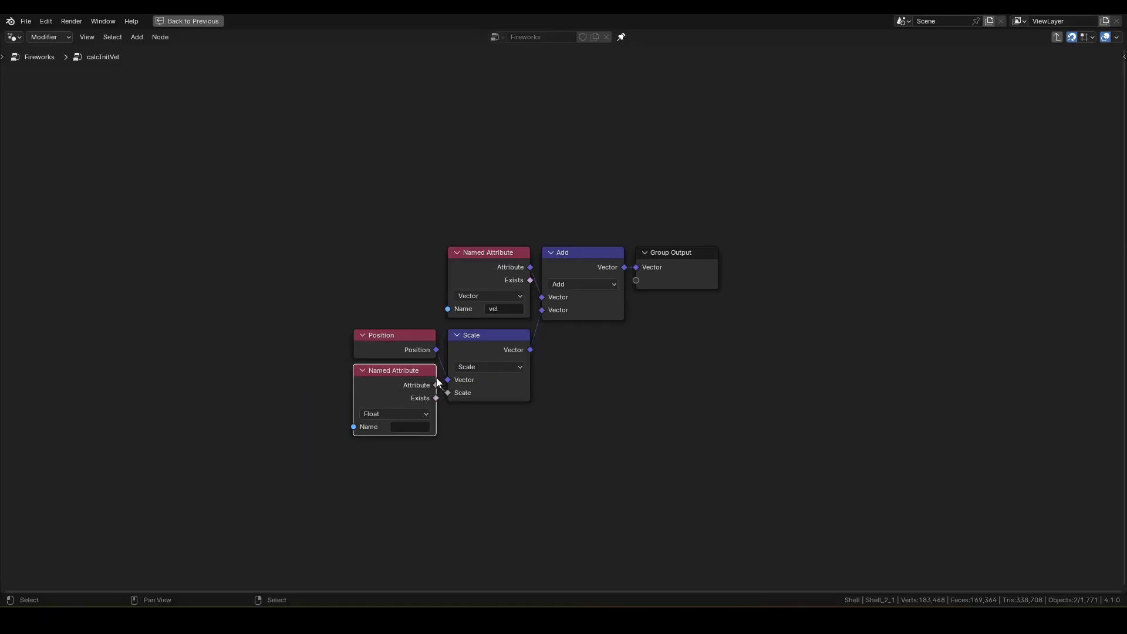
pyautogui.click(420, 429)
pyautogui.write('burst')
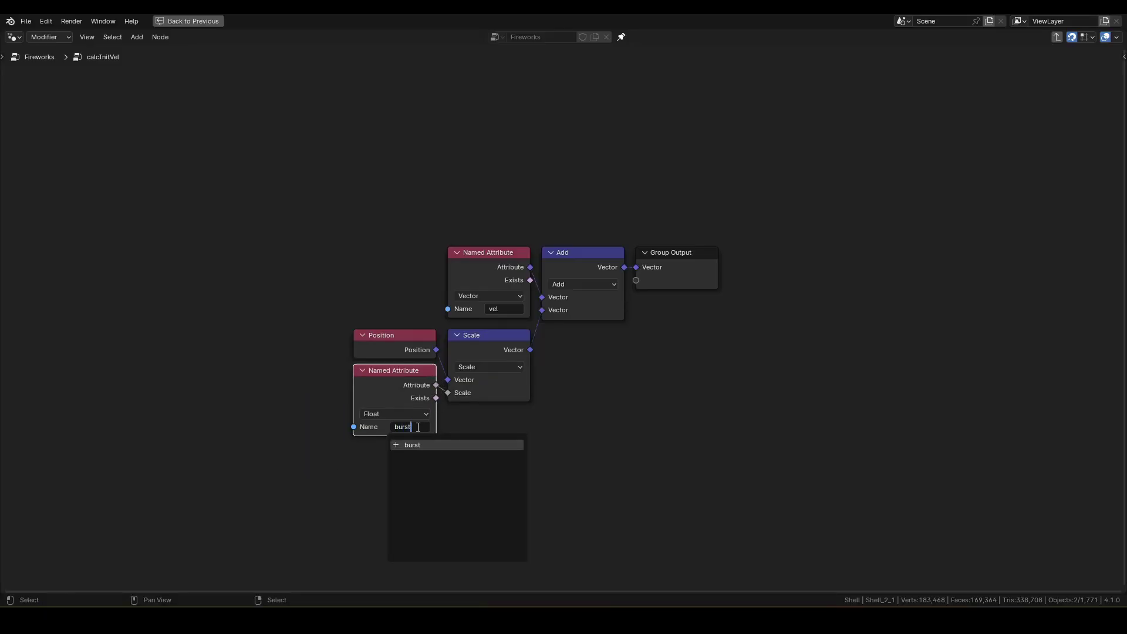
pyautogui.write('Spd')
pyautogui.press('Return')
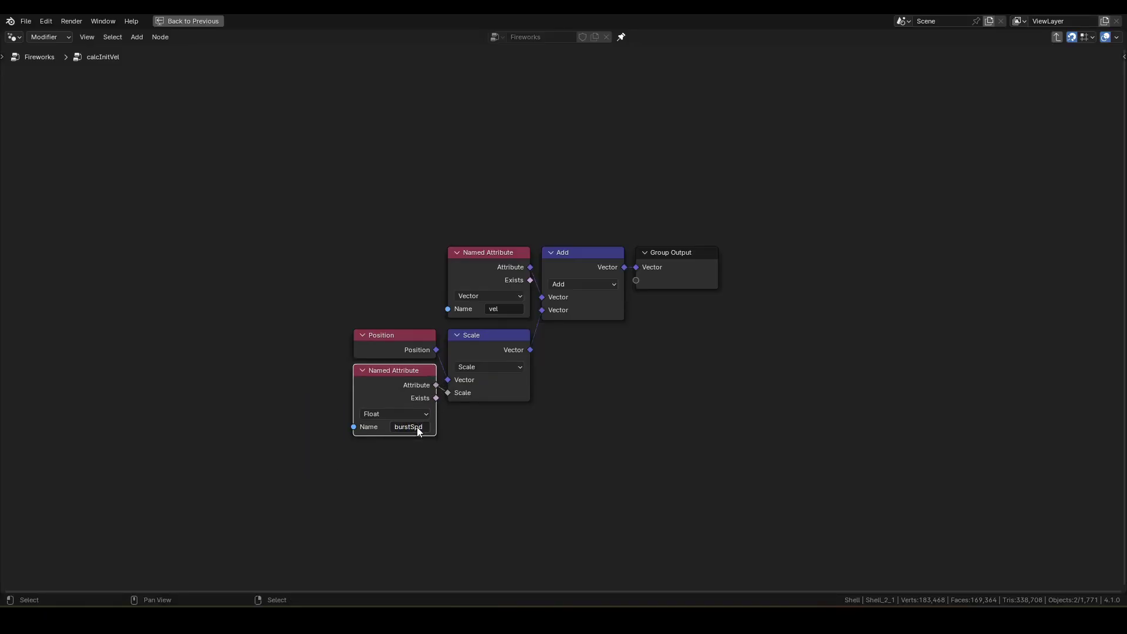
pyautogui.click(503, 409)
# Remove the Initial Speed input from the group interface and return to the Fireworks tree.
pyautogui.press('n')
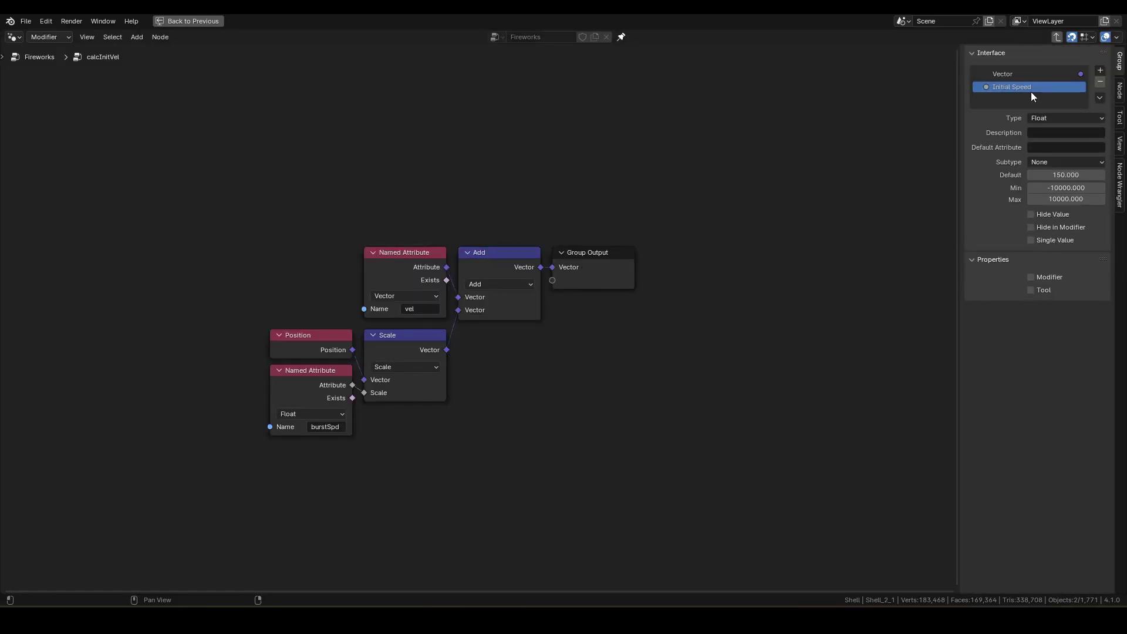
pyautogui.click(1025, 74)
pyautogui.click(1027, 86)
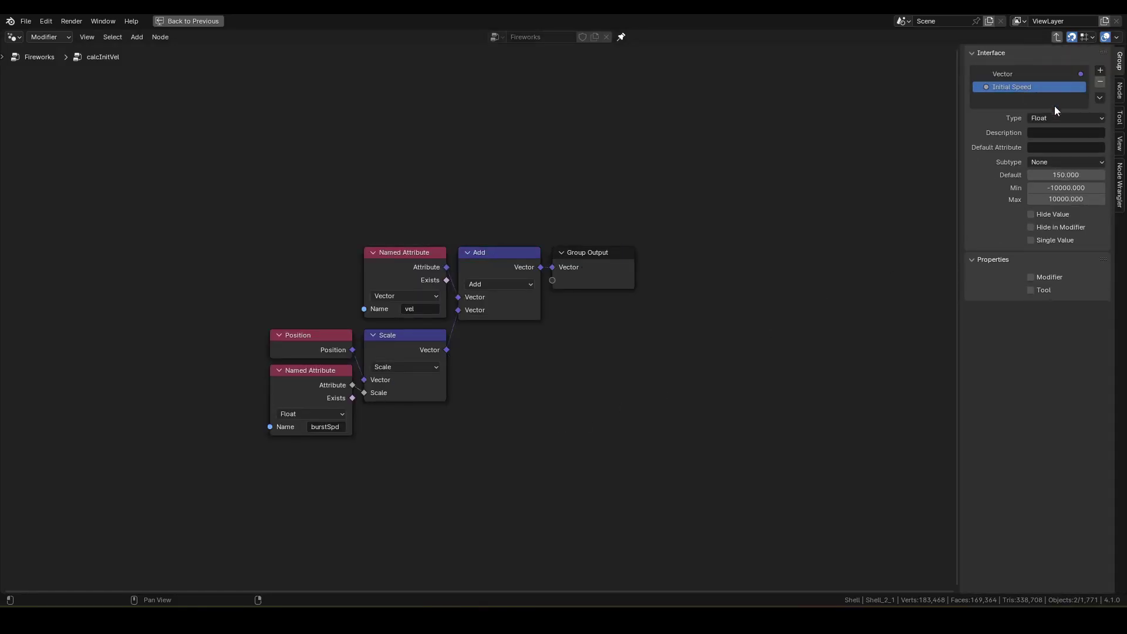
pyautogui.click(1099, 85)
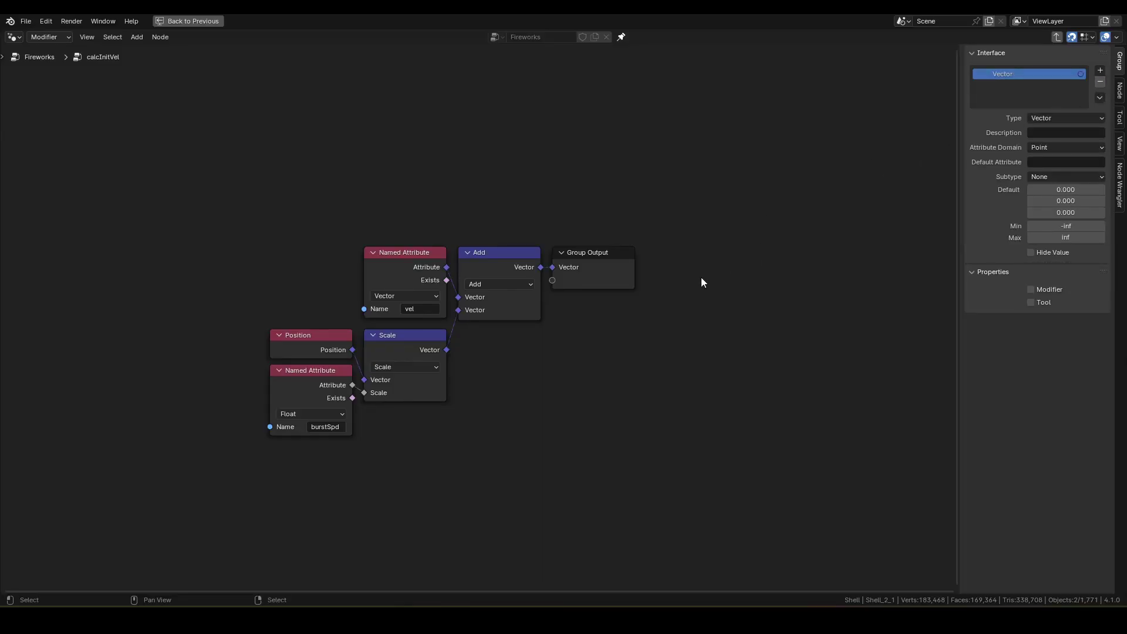
pyautogui.press('n')
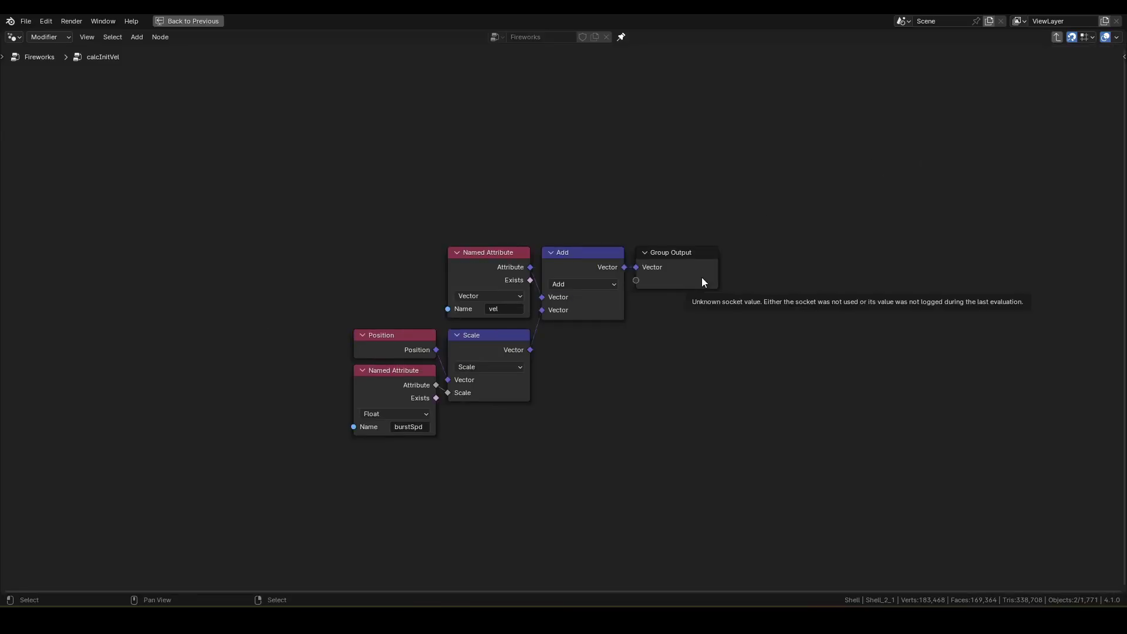
pyautogui.press('Tab')
# Restore the full Geometry Nodes layout and replay the fireworks animation from frame 1.
pyautogui.hotkey('ctrl', 'space')
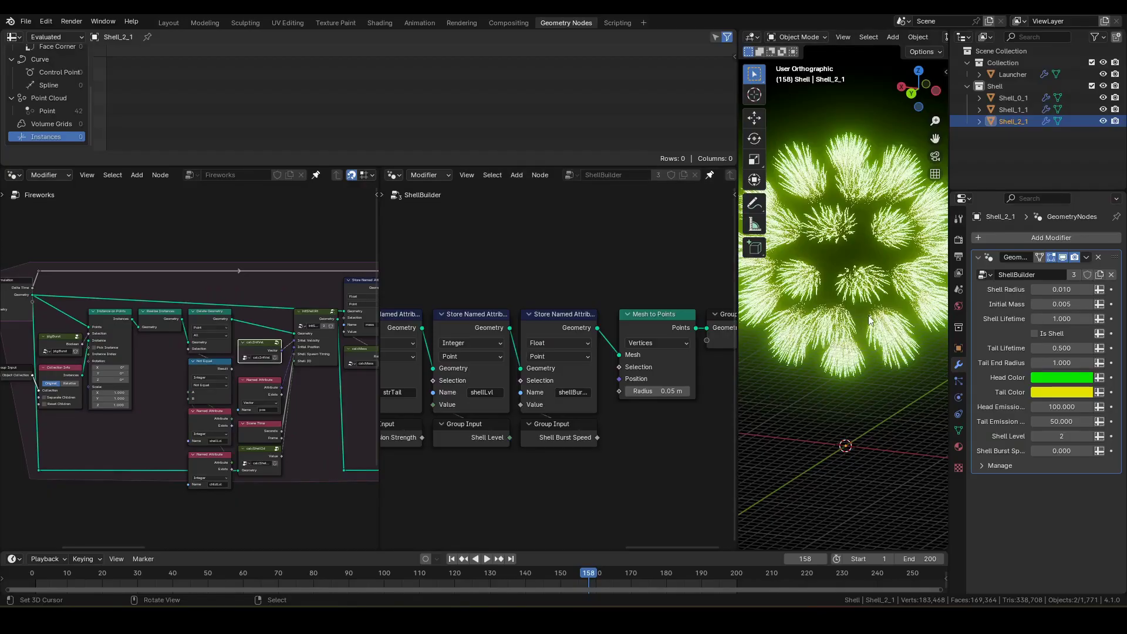
pyautogui.hotkey('shift', 'Left')
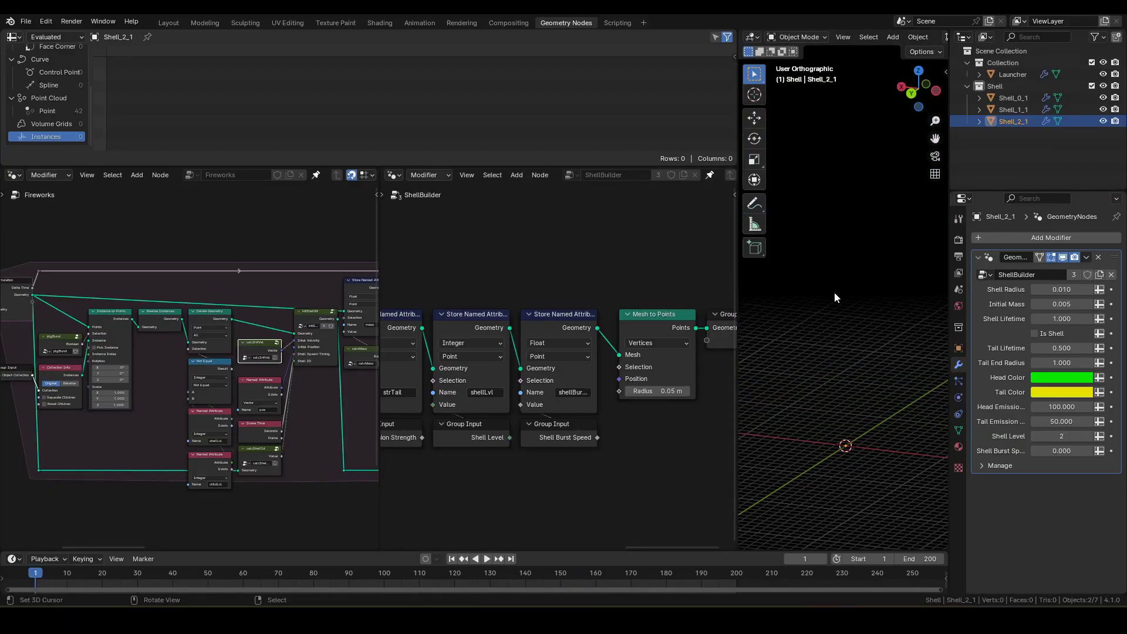
pyautogui.press('space')
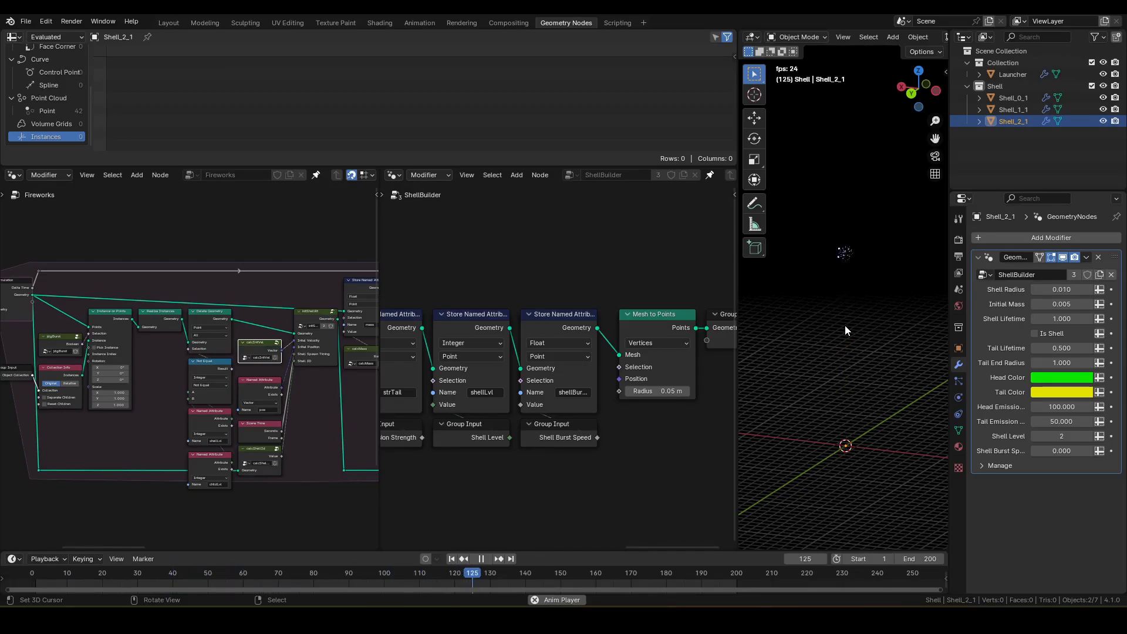
pyautogui.press('space')
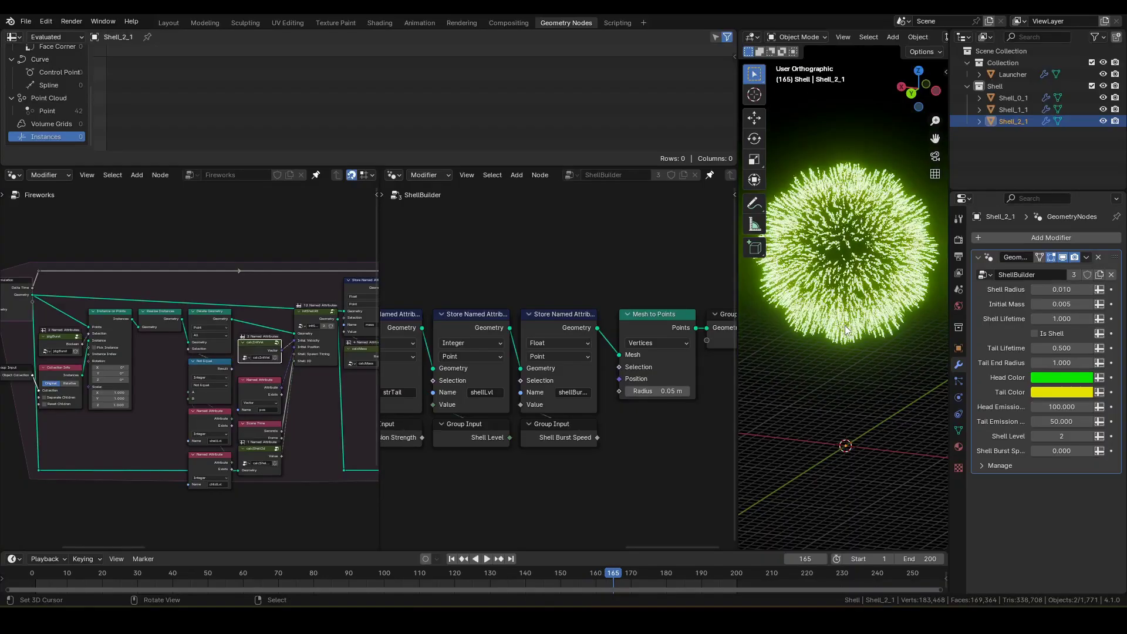
# Set Shell_0_1's Shell Burst Speed to 10 and replay to see the dense spherical burst.
pyautogui.click(1012, 98)
pyautogui.click(1058, 450)
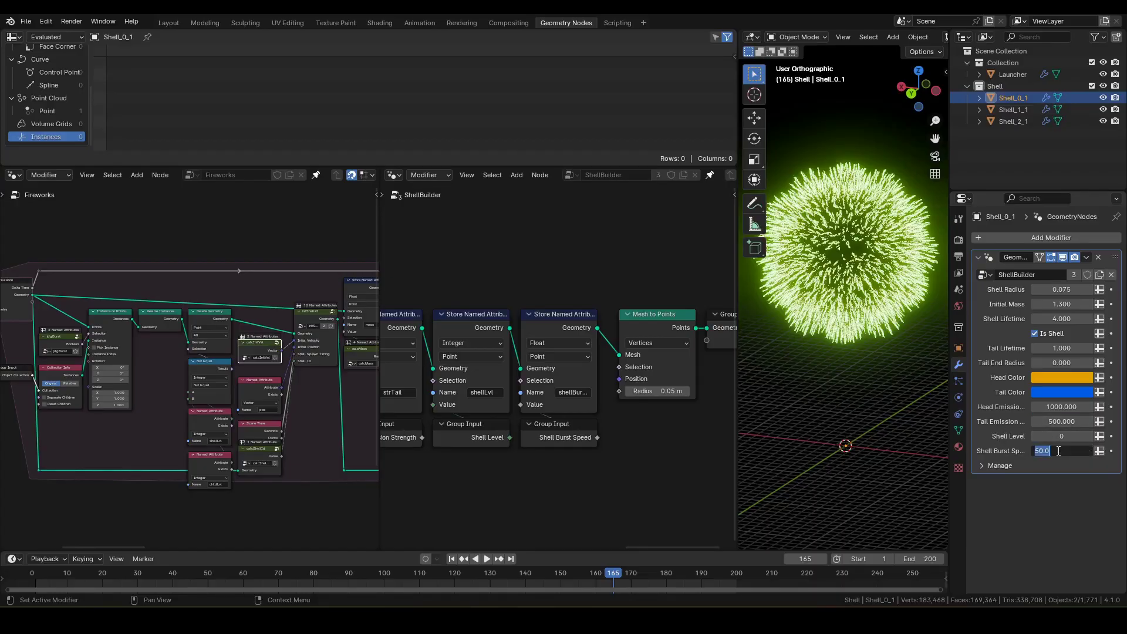
pyautogui.write('10')
pyautogui.press('Return')
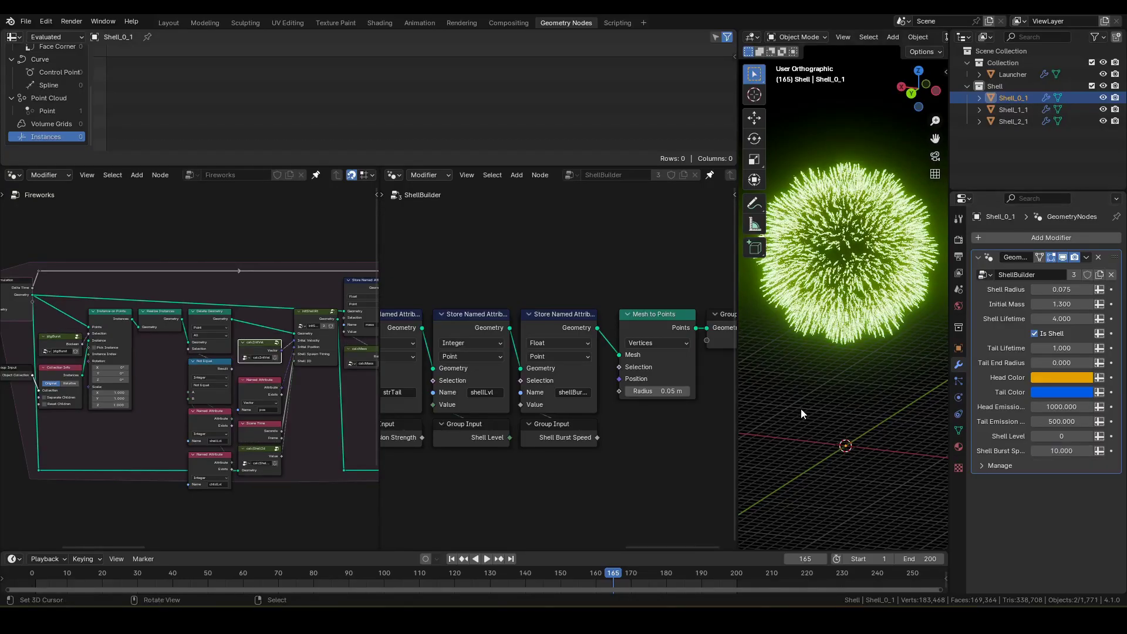
pyautogui.hotkey('shift', 'Left')
pyautogui.press('space')
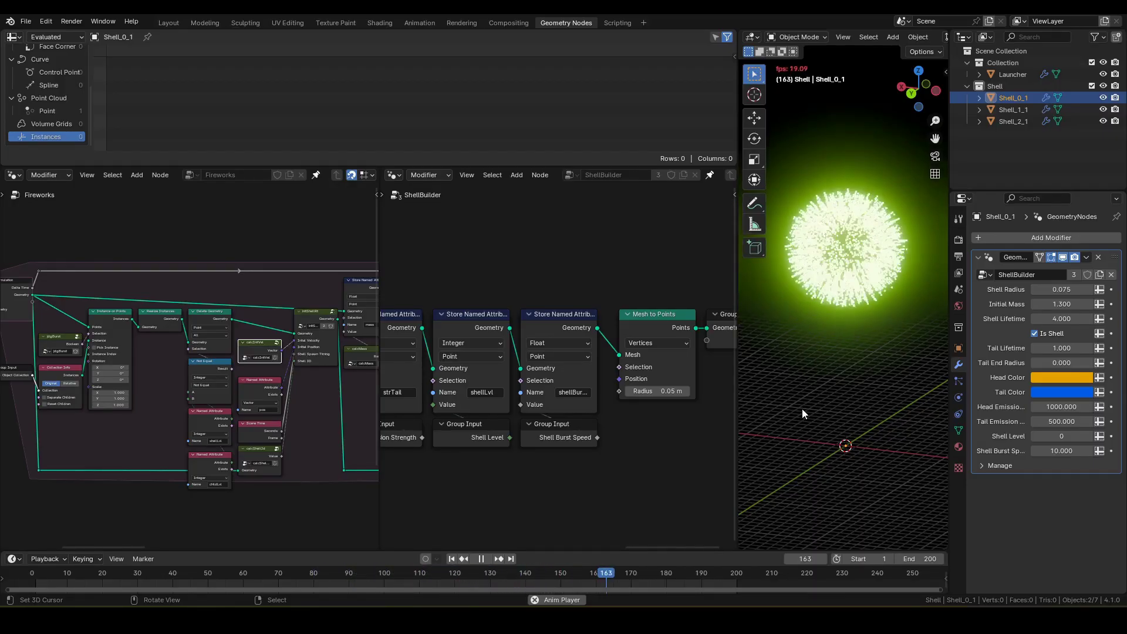
pyautogui.press('space')
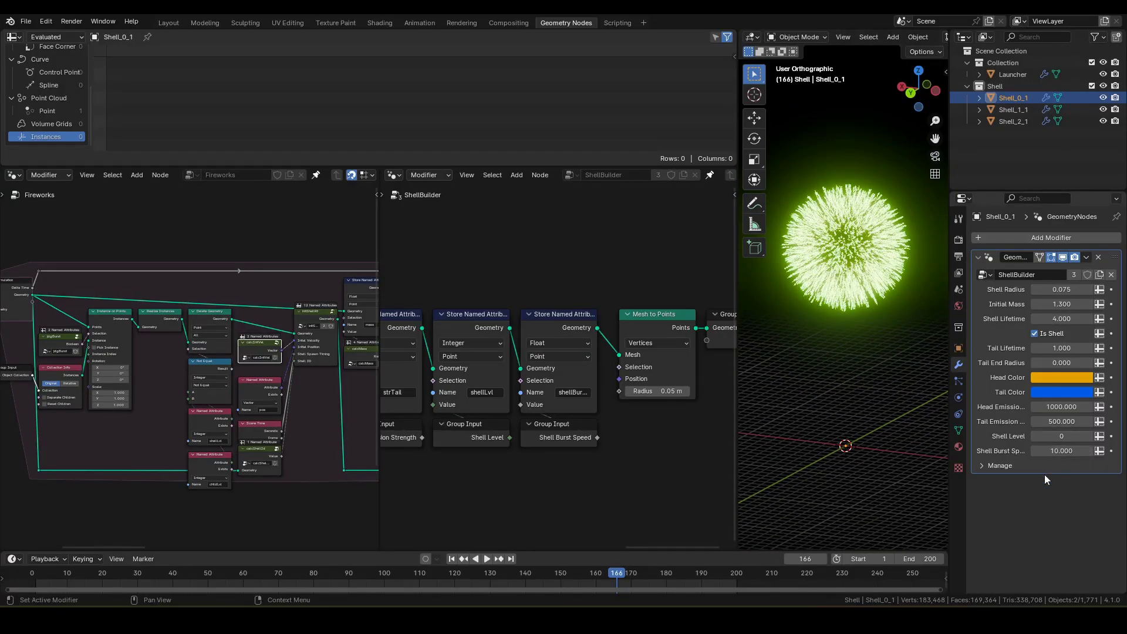
# Set Shell Burst Speed to 100 and replay the animation to view the burst.
pyautogui.click(1056, 451)
pyautogui.write('100')
pyautogui.press('Return')
pyautogui.hotkey('shift', 'Left')
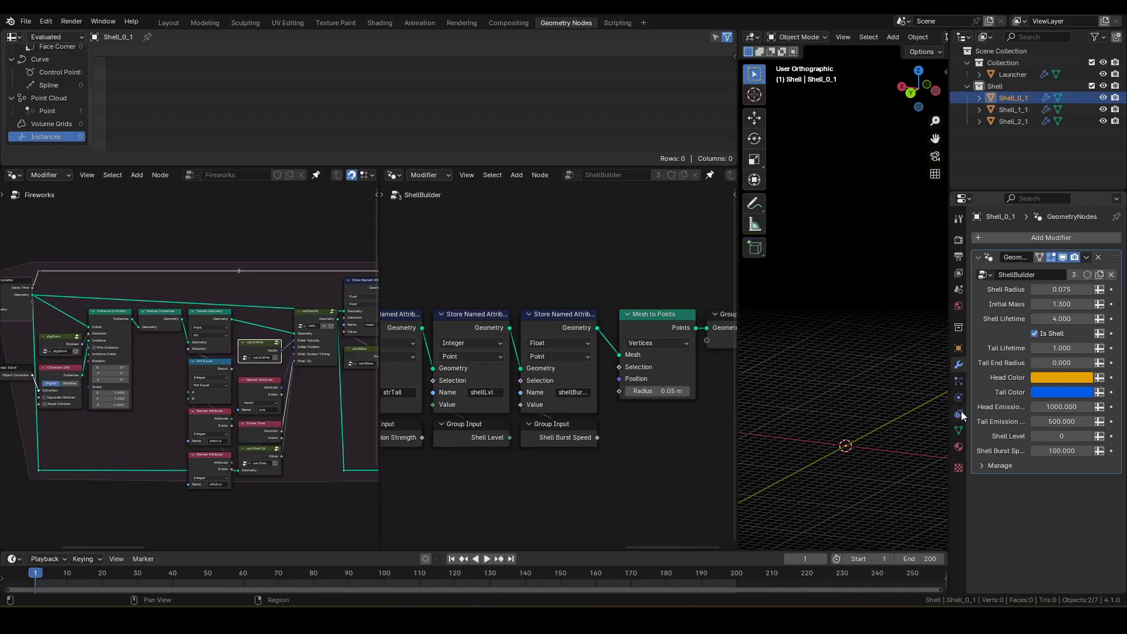
pyautogui.press('space')
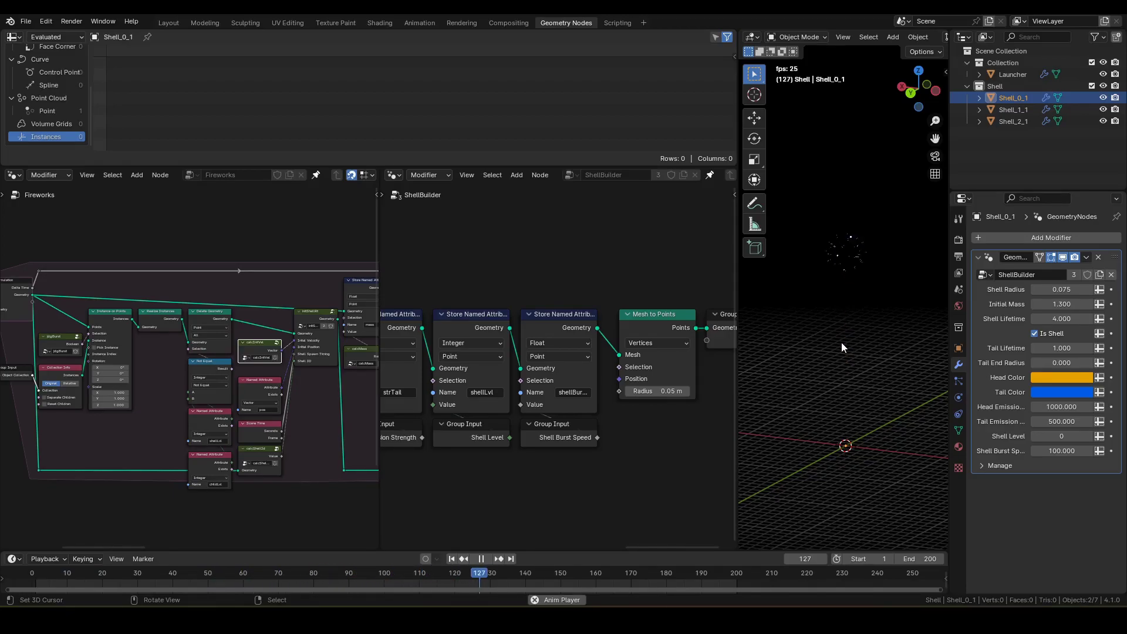
pyautogui.press('space')
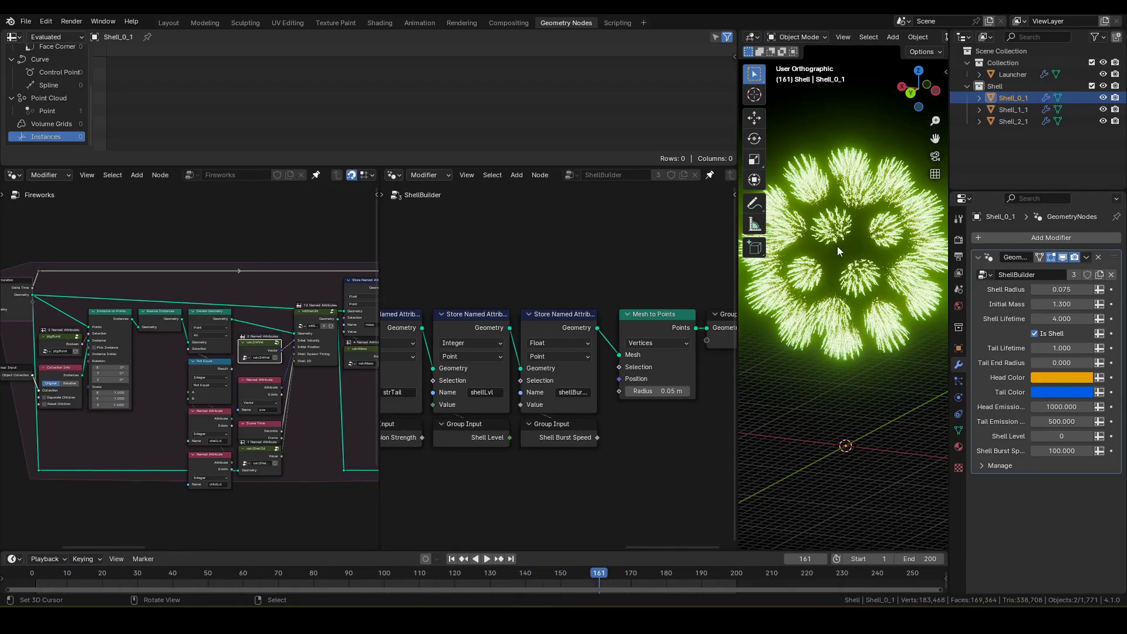
# Orbit around the firework, then lower Shell Burst Speed to 50.
pyautogui.moveTo(837, 246); pyautogui.dragTo(865, 241, button='middle')
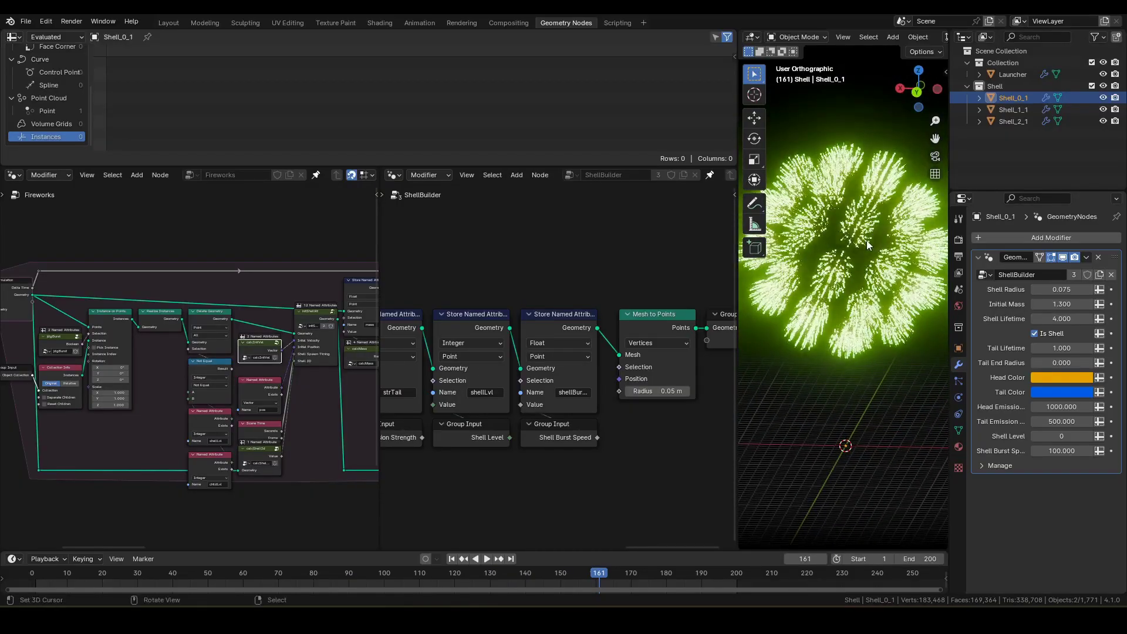
pyautogui.click(1064, 449)
pyautogui.write('50')
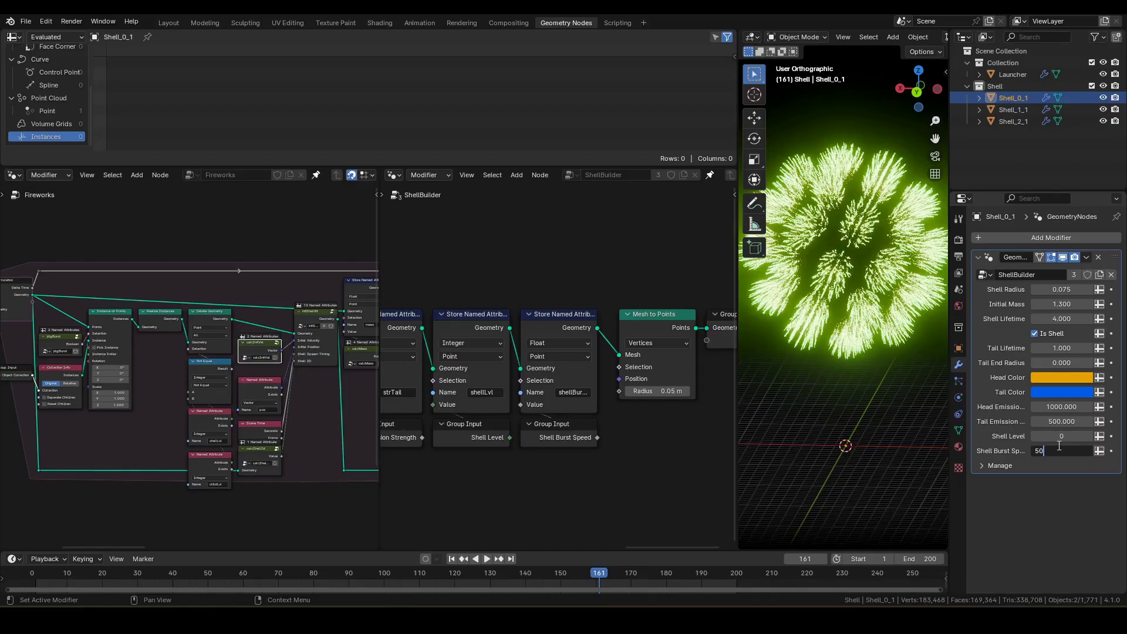
pyautogui.press('Return')
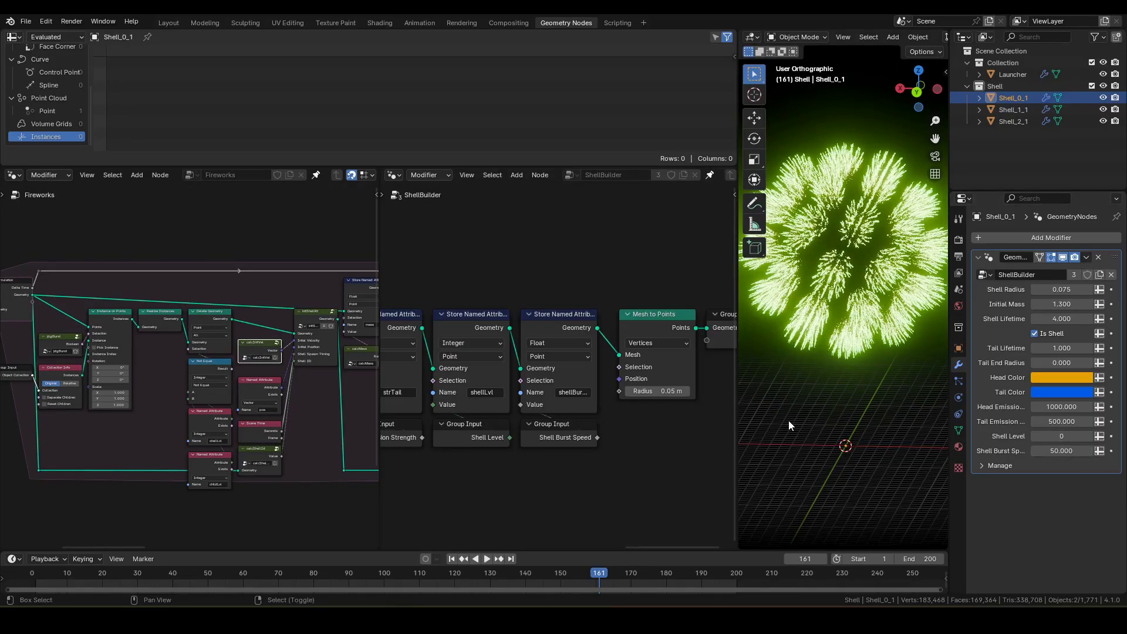
# Rewind the animation to frame 1, leaving the viewport shading unchanged.
pyautogui.hotkey('shift', 'Left')
pyautogui.press('z')
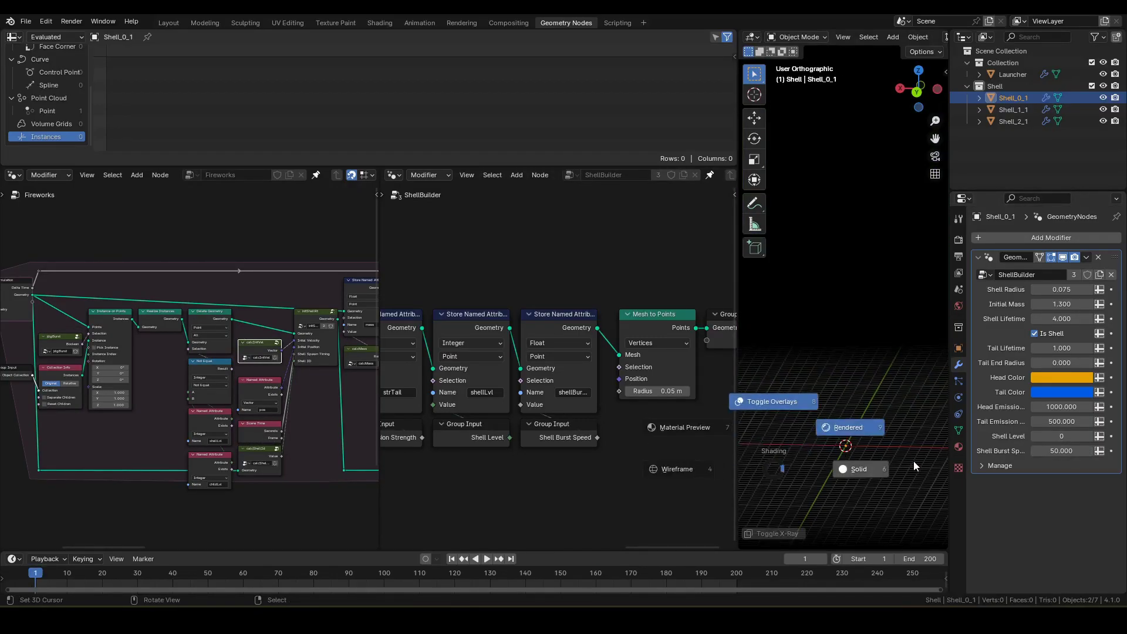
pyautogui.click(889, 393)
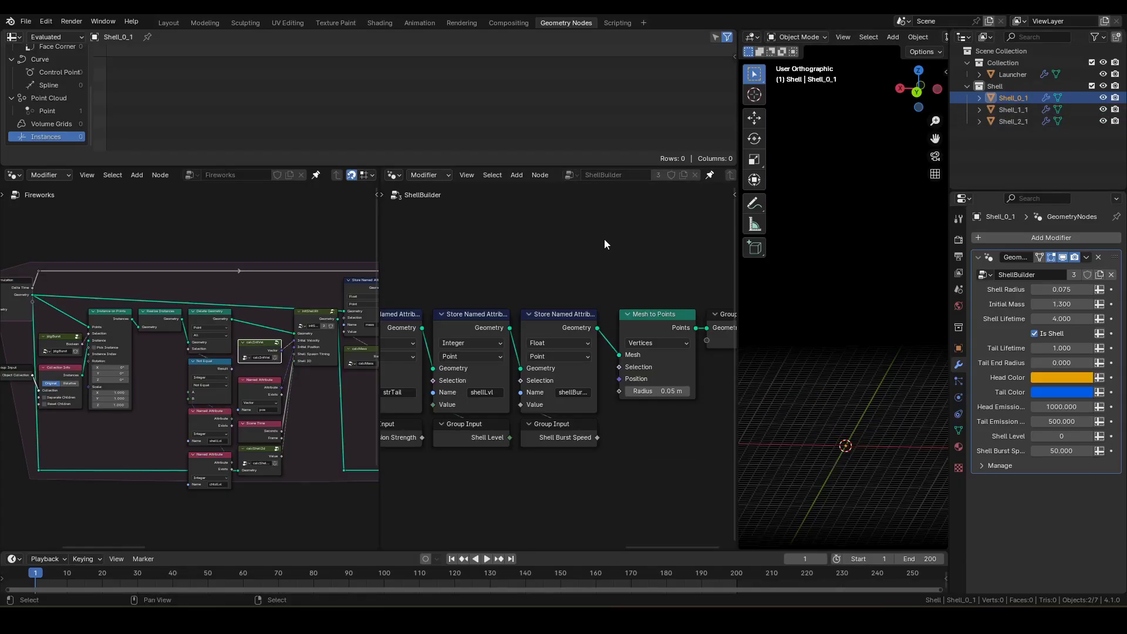
# Compare modifier settings of Launcher, Shell_0_1, Shell_1_1 and Shell_2_1, ending on Shell_2_1.
pyautogui.click(1007, 73)
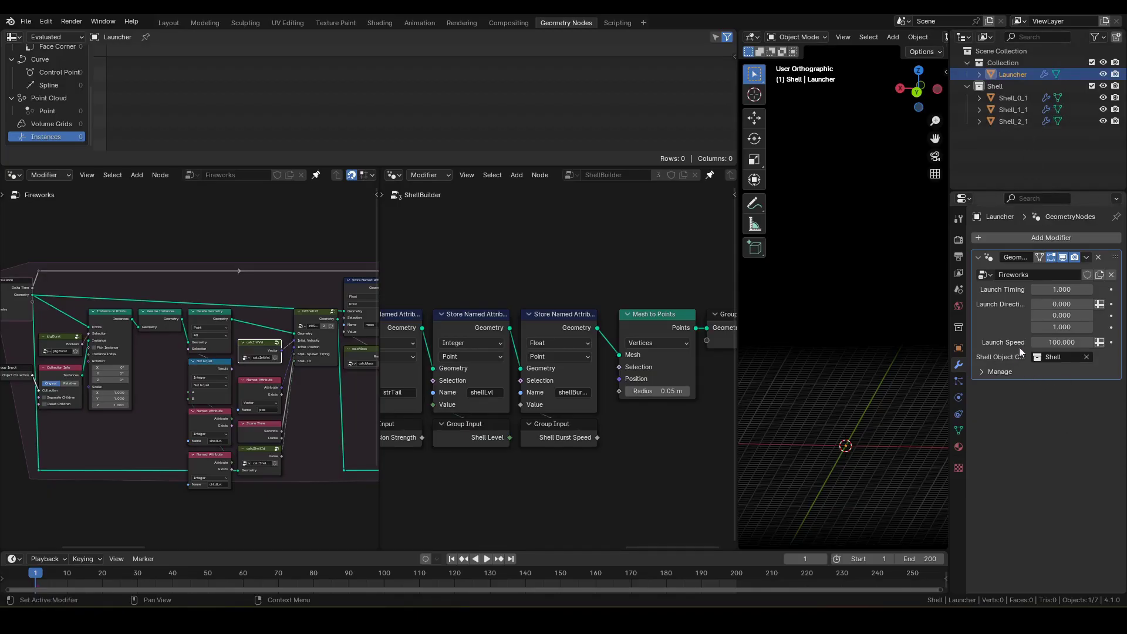
pyautogui.click(1013, 99)
pyautogui.click(1012, 112)
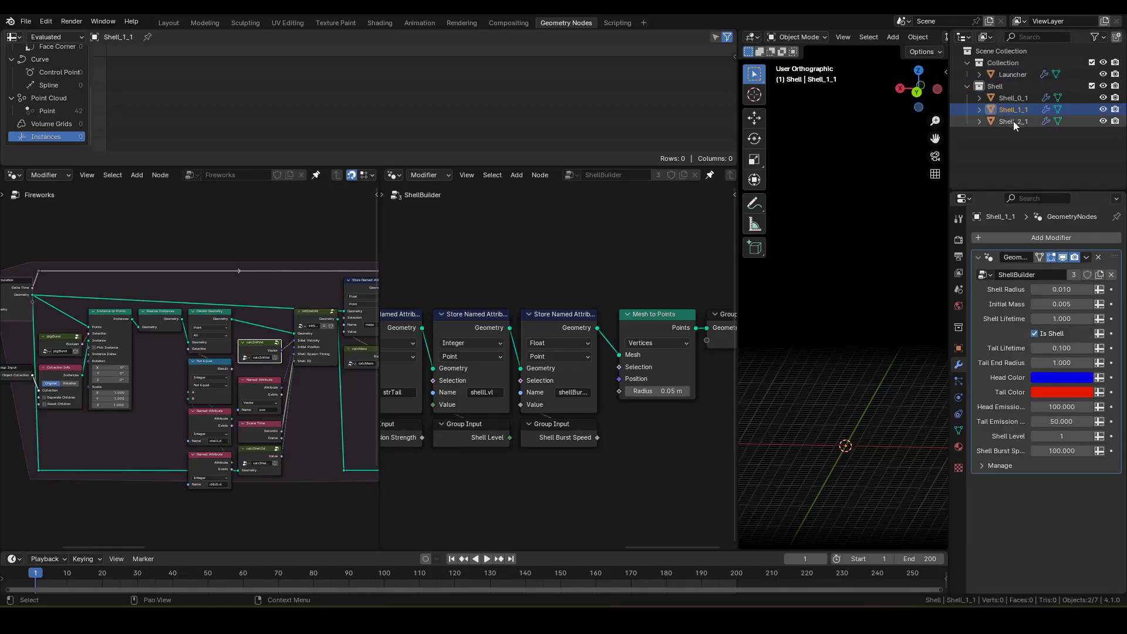
pyautogui.click(1013, 121)
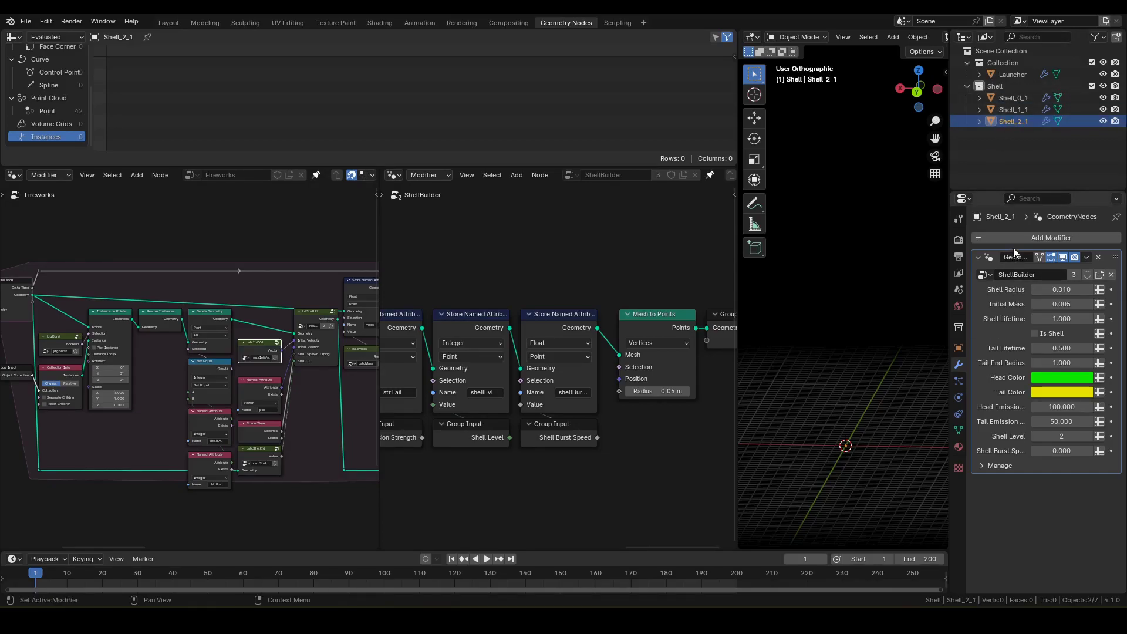
pyautogui.click(1016, 101)
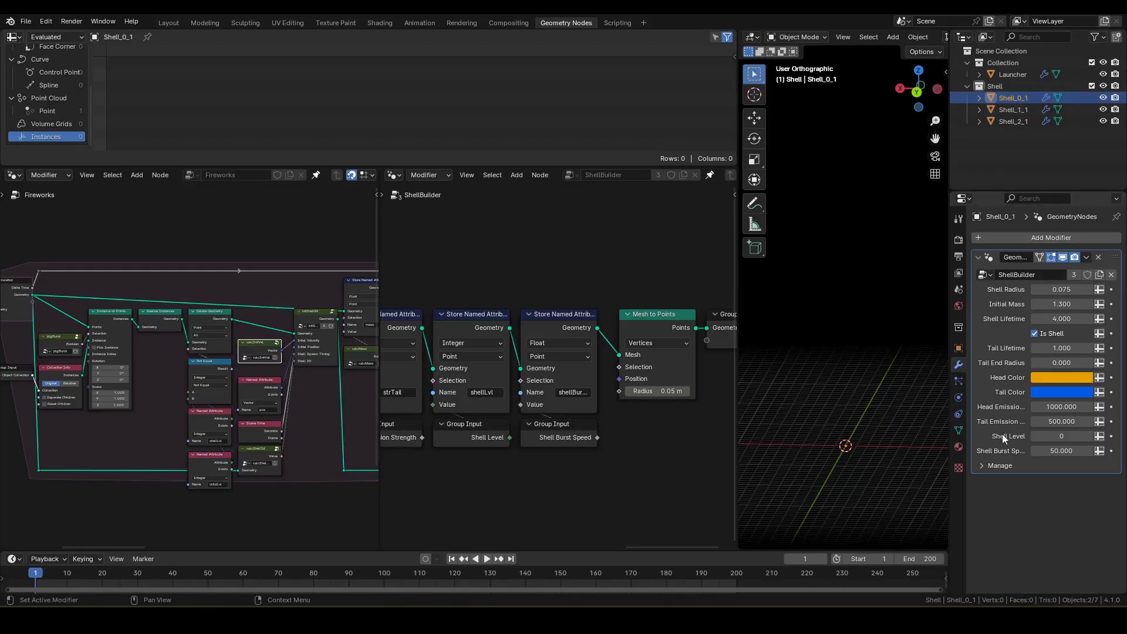
pyautogui.click(1019, 109)
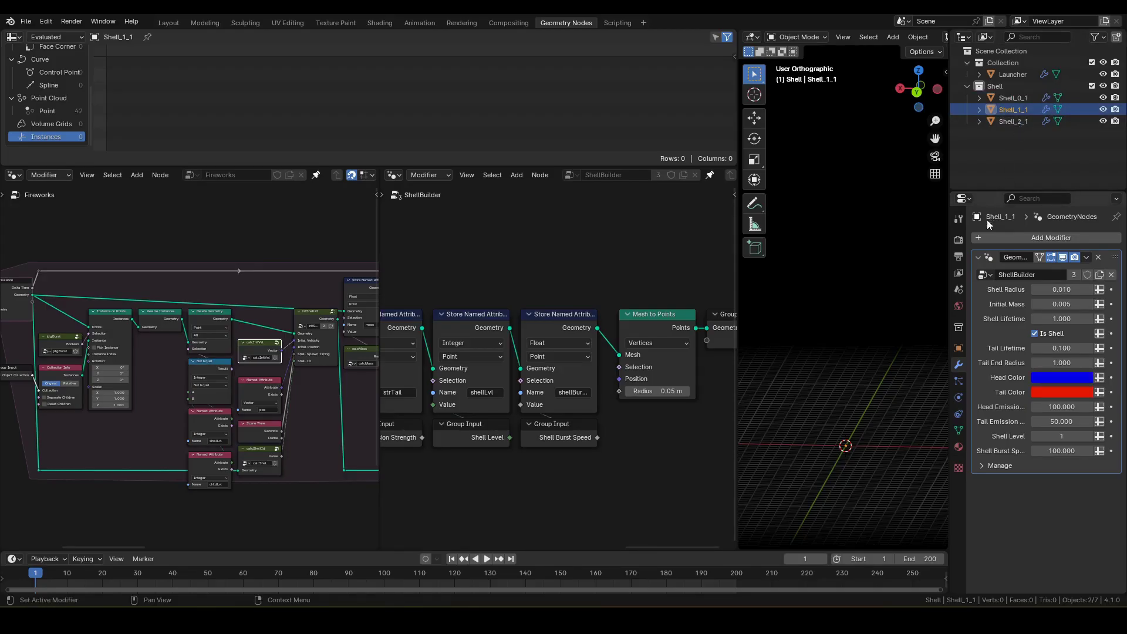
pyautogui.click(1010, 122)
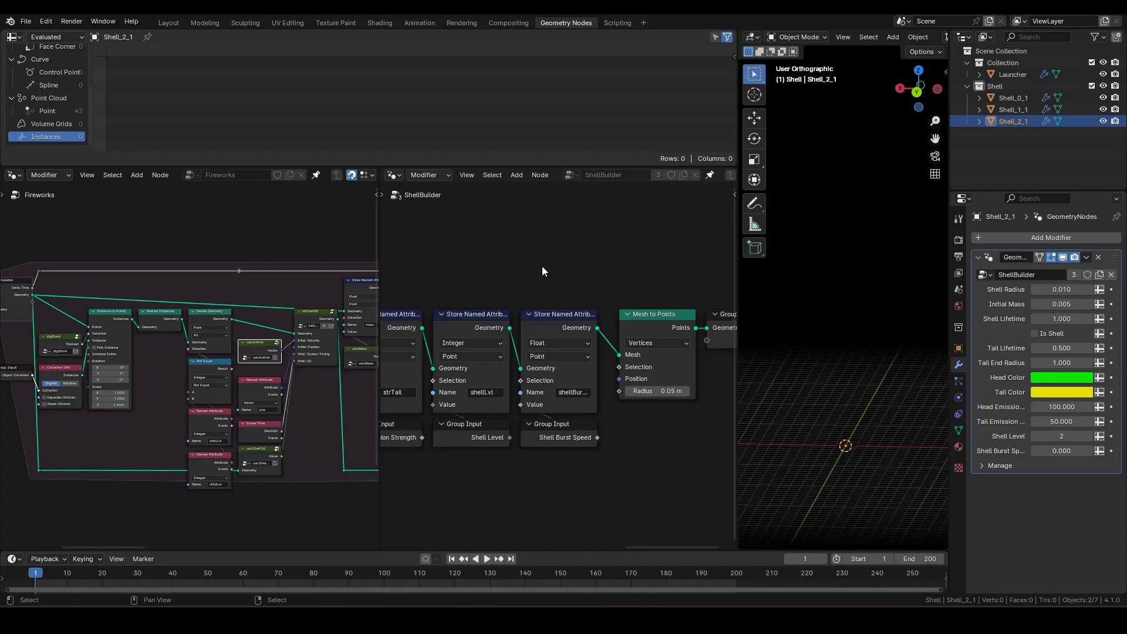
pyautogui.hotkey('ctrl', 'space')
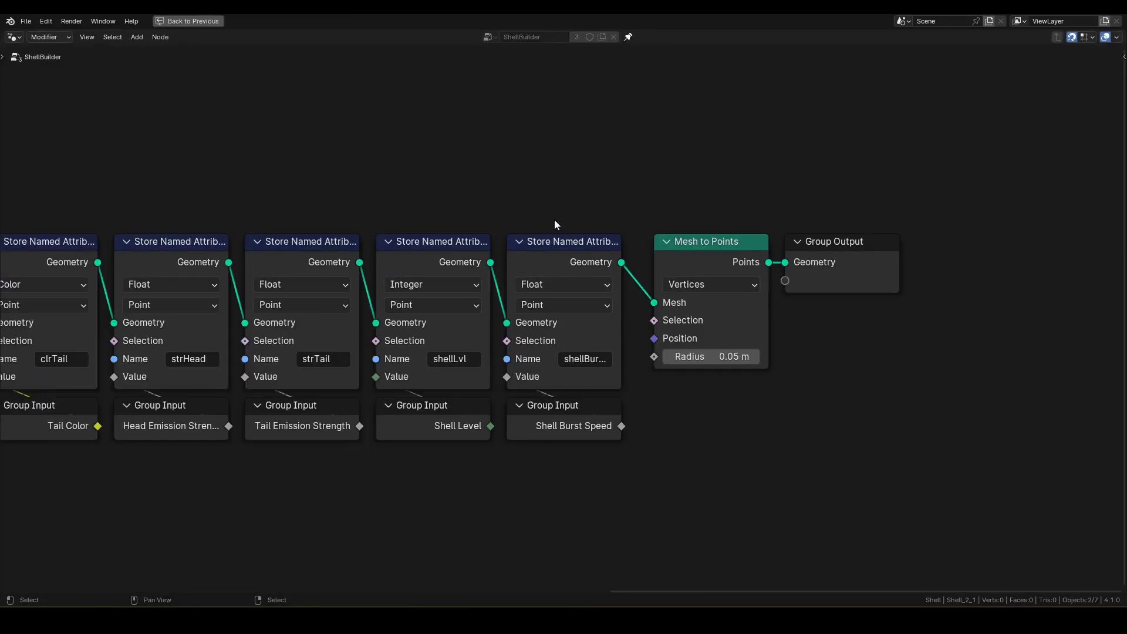
pyautogui.scroll(-3, 554, 219)
pyautogui.moveTo(534, 189); pyautogui.dragTo(640, 166, button='middle')
pyautogui.moveTo(553, 183); pyautogui.dragTo(792, 452)
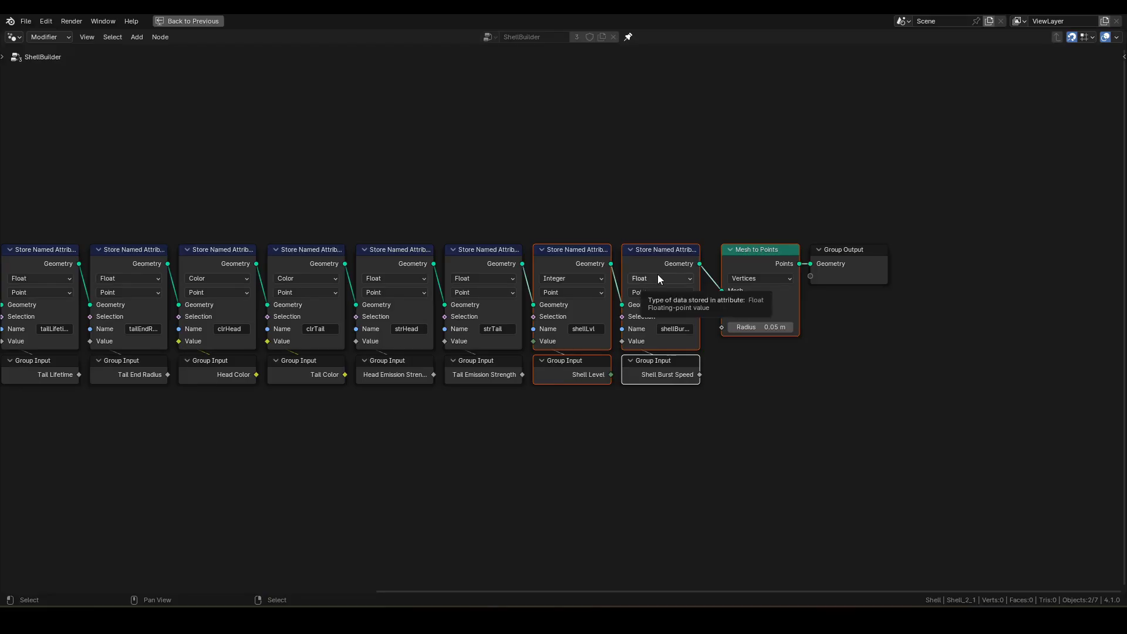
pyautogui.hotkey('ctrl', 'space')
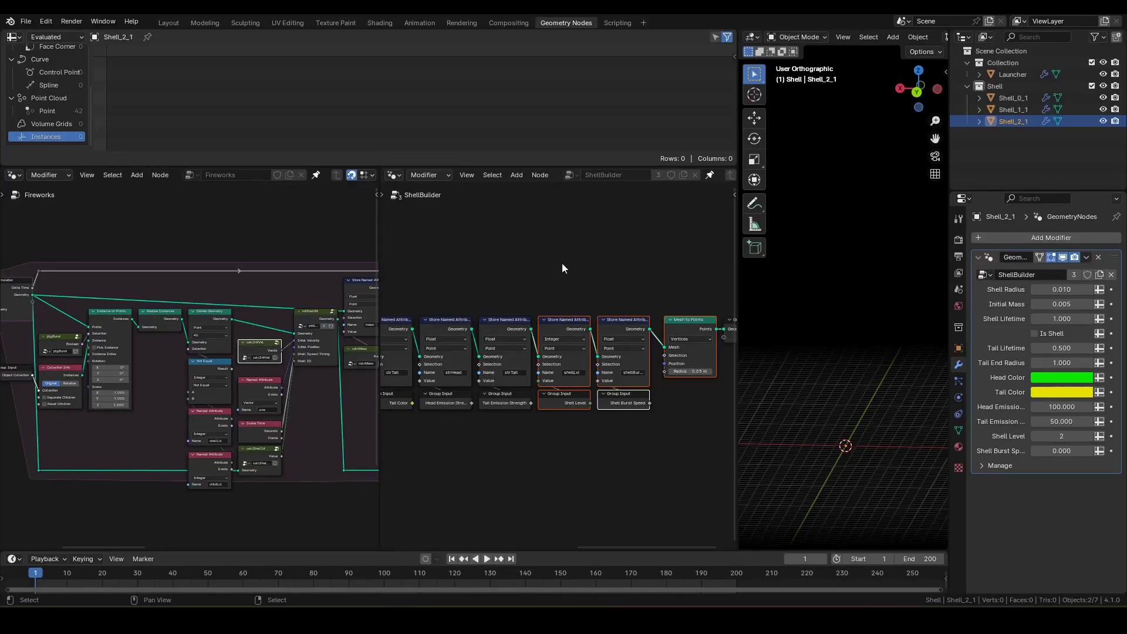
pyautogui.click(562, 268)
pyautogui.moveTo(228, 248); pyautogui.dragTo(366, 225, button='middle')
pyautogui.hotkey('ctrl', 'space')
# Select the launcher filtering, Collection Info, Delete Geometry and shell-level comparison nodes, then initShellRt.
pyautogui.moveTo(71, 114); pyautogui.dragTo(380, 305)
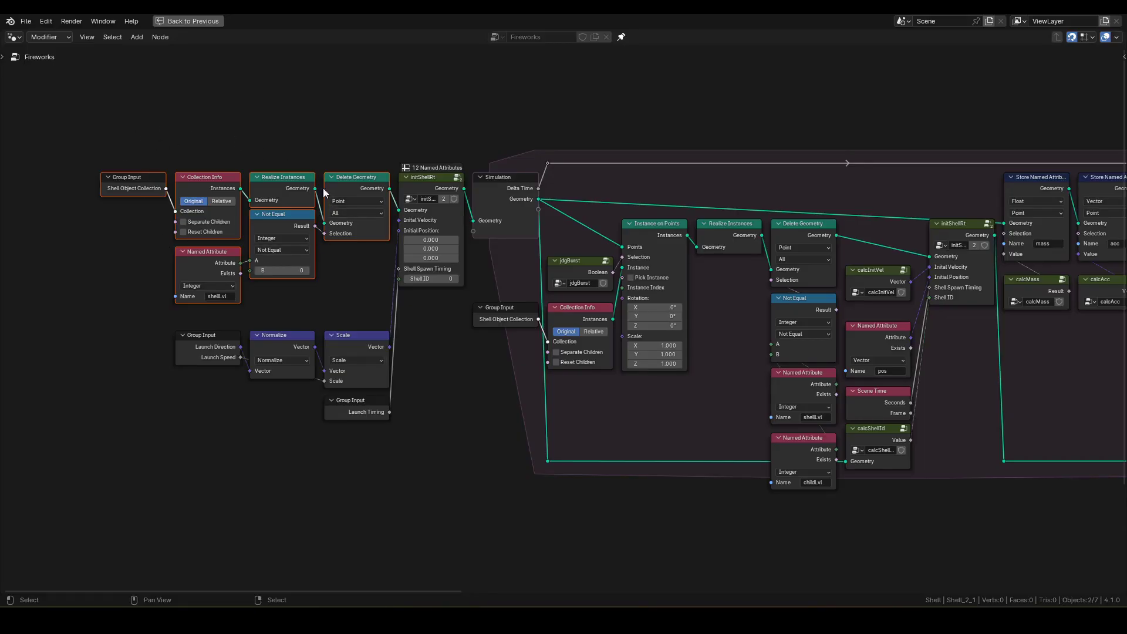
pyautogui.moveTo(451, 320); pyautogui.dragTo(589, 385)
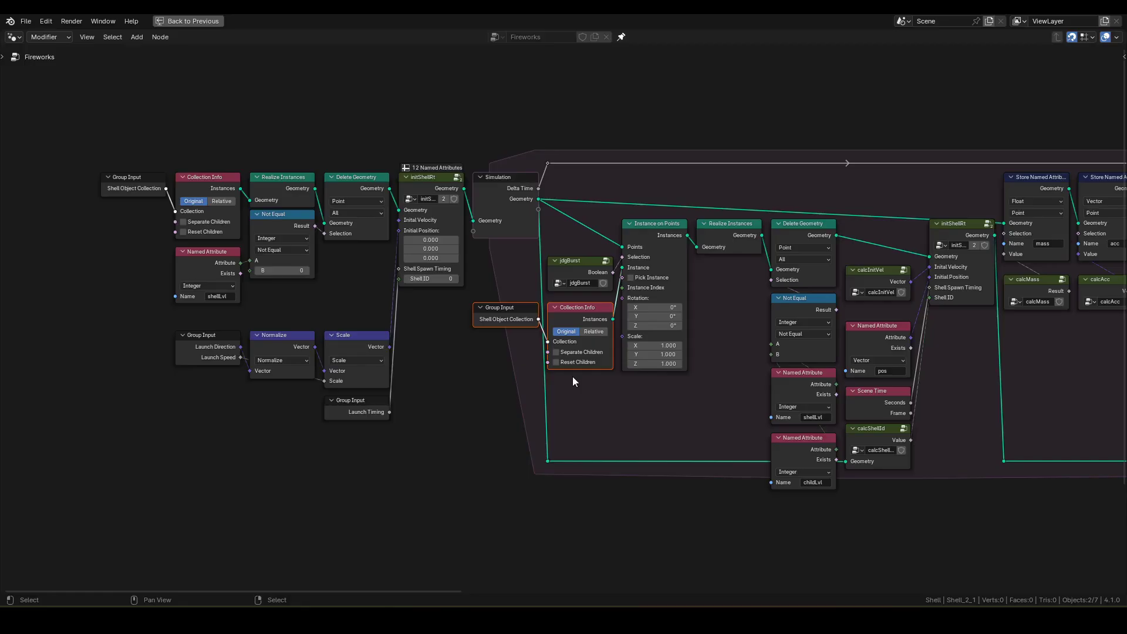
pyautogui.keyDown('ctrl'); pyautogui.hscroll(2, 806, 360); pyautogui.keyUp('ctrl')
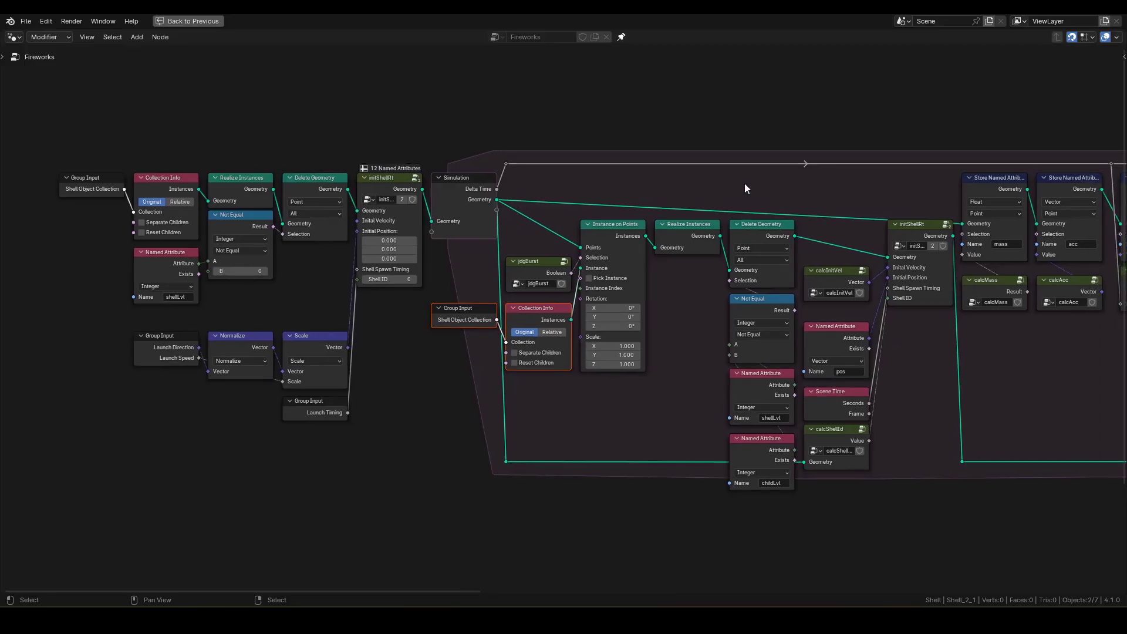
pyautogui.moveTo(744, 184); pyautogui.dragTo(784, 523)
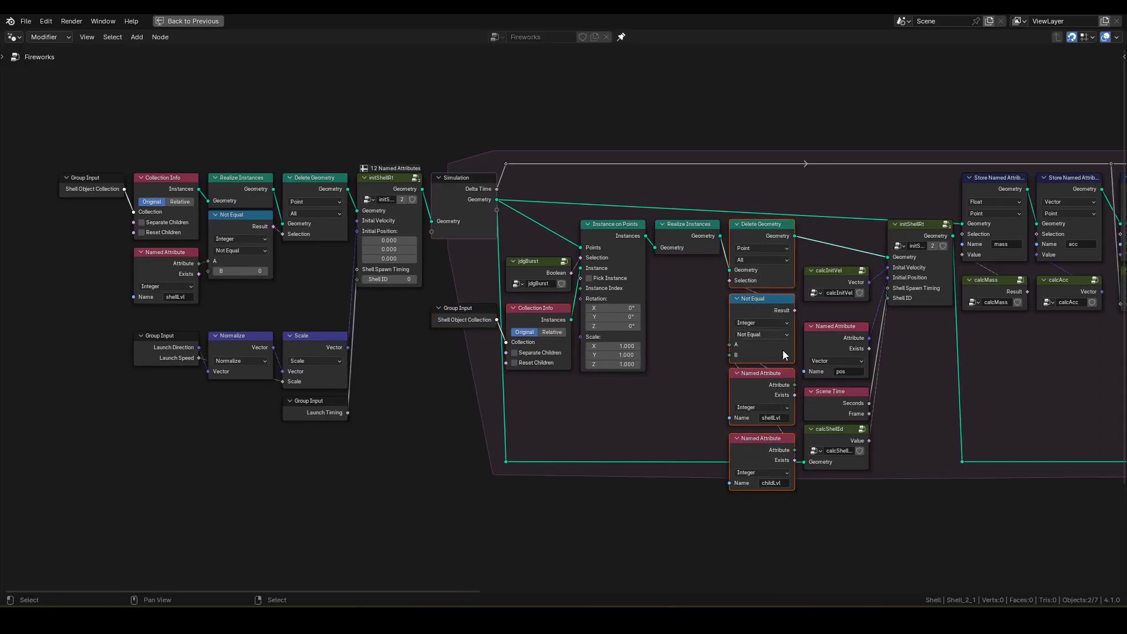
pyautogui.click(381, 178)
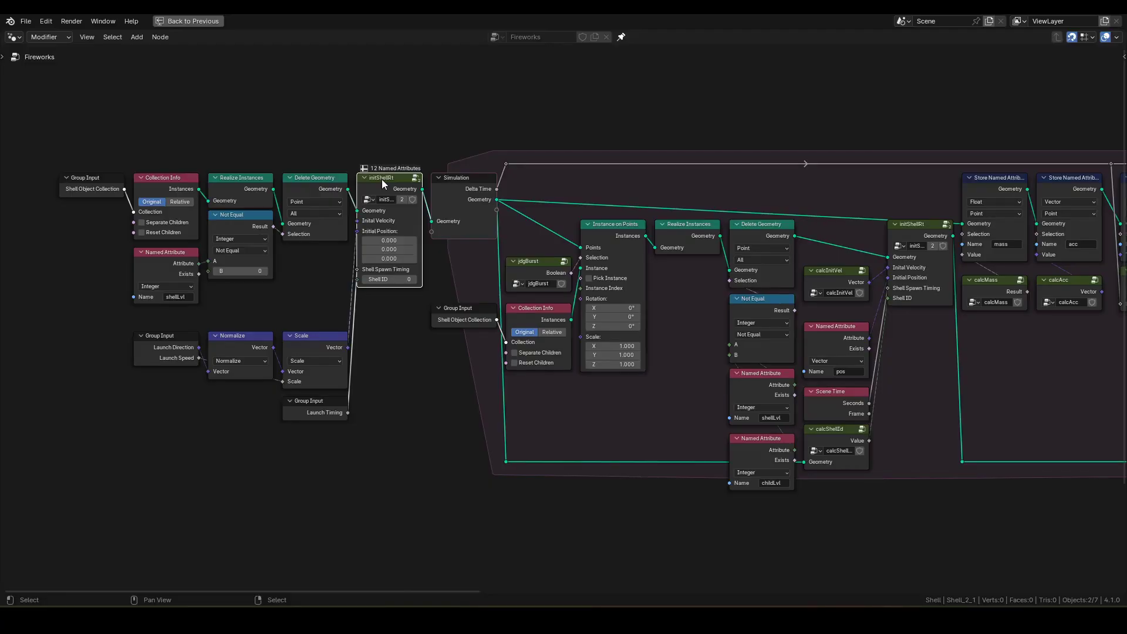
# Inspect the child level and burst speed storage nodes inside the initShellRt group.
pyautogui.press('Tab')
pyautogui.scroll(1, 549, 199)
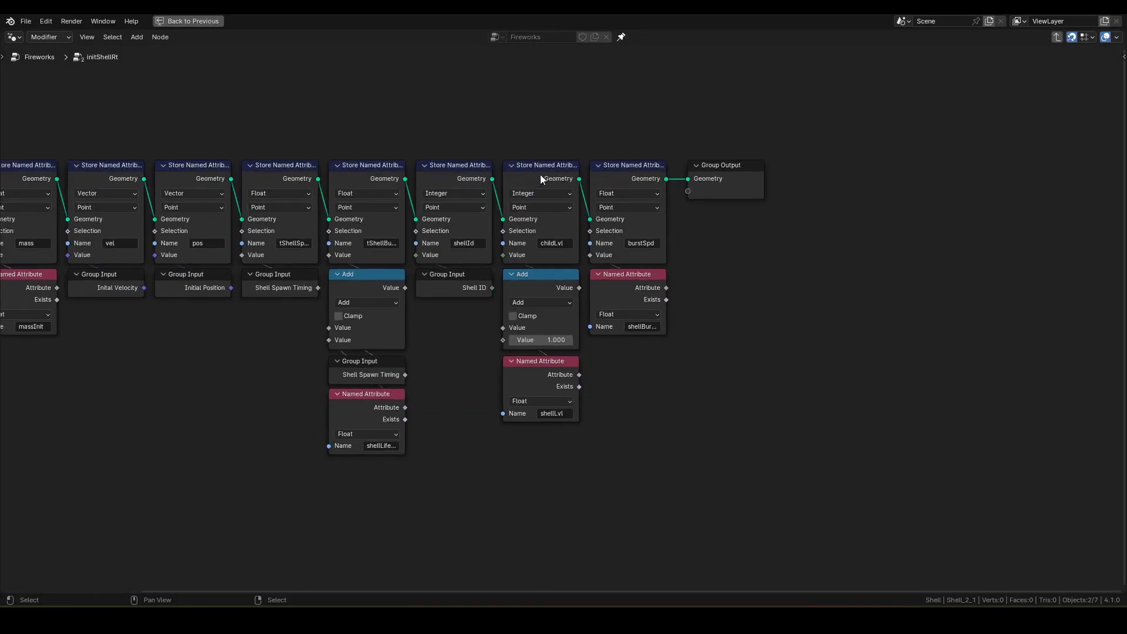
pyautogui.moveTo(530, 107); pyautogui.dragTo(651, 433)
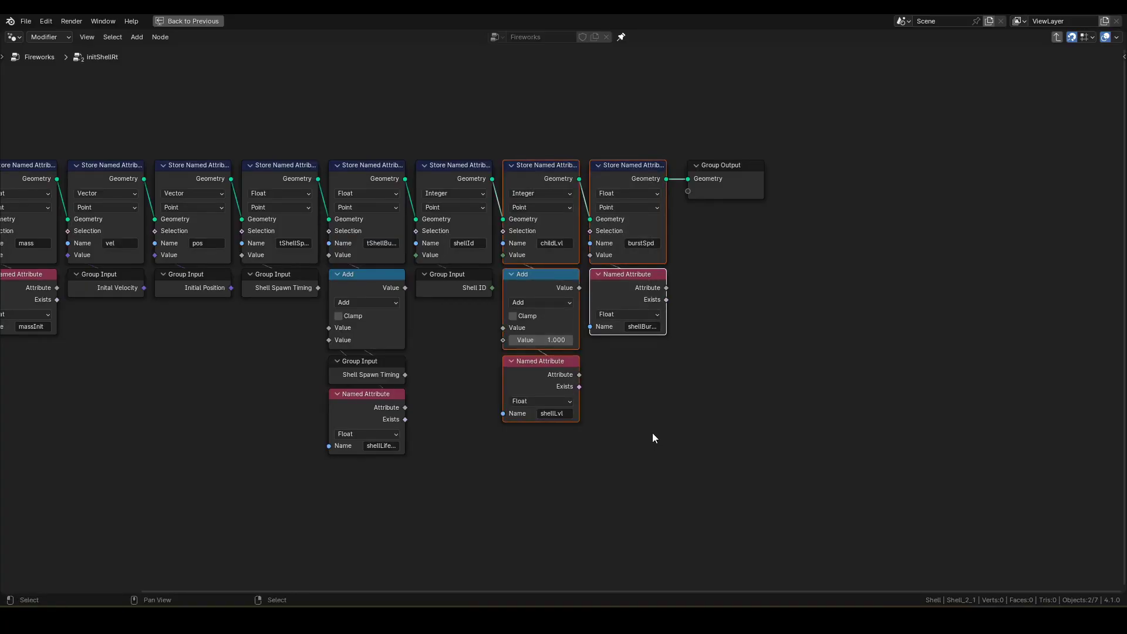
pyautogui.click(653, 437)
pyautogui.press('Tab')
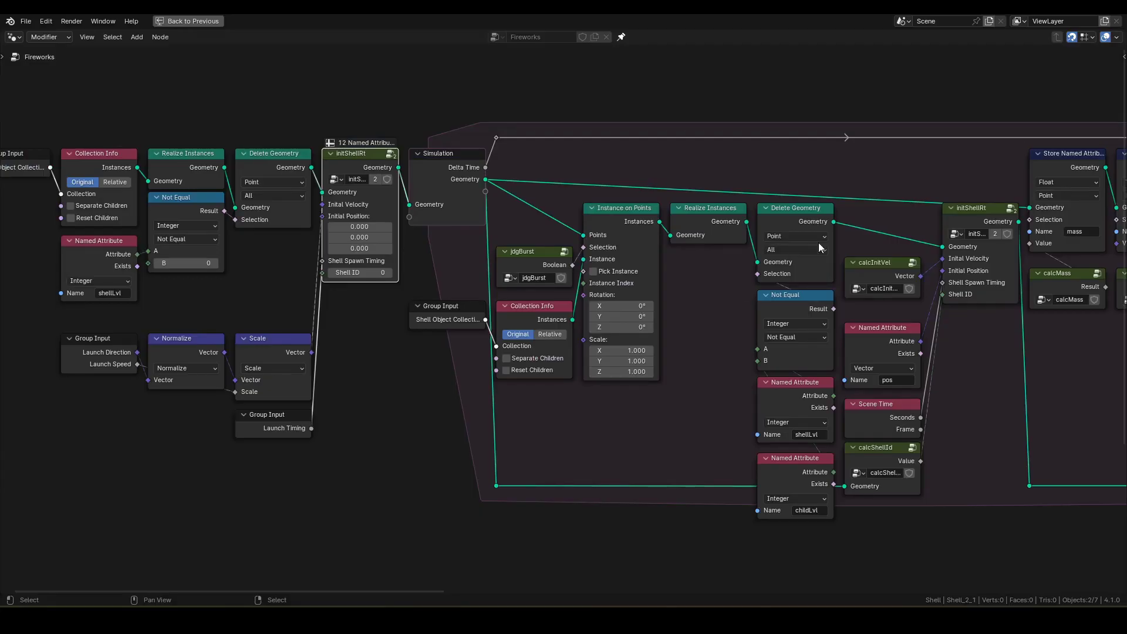
# Look inside the calcInitVel group, then restore the full Geometry Nodes layout.
pyautogui.keyDown('ctrl'); pyautogui.hscroll(2, 845, 296); pyautogui.keyUp('ctrl')
pyautogui.keyDown('ctrl'); pyautogui.hscroll(1, 845, 297); pyautogui.keyUp('ctrl')
pyautogui.click(757, 267)
pyautogui.press('Tab')
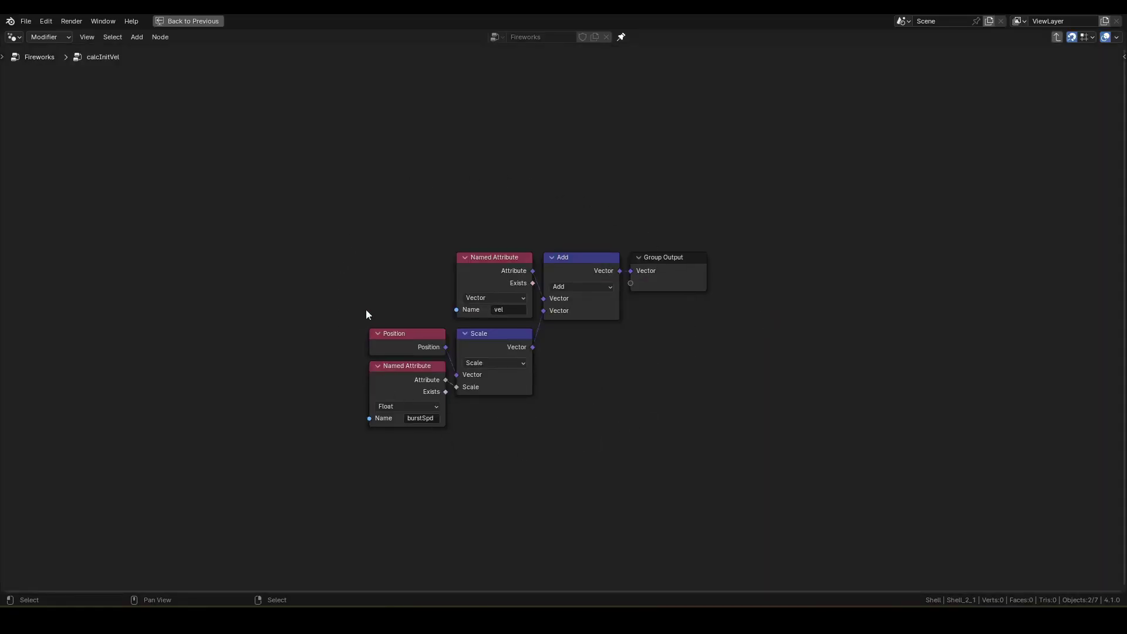
pyautogui.press('Tab')
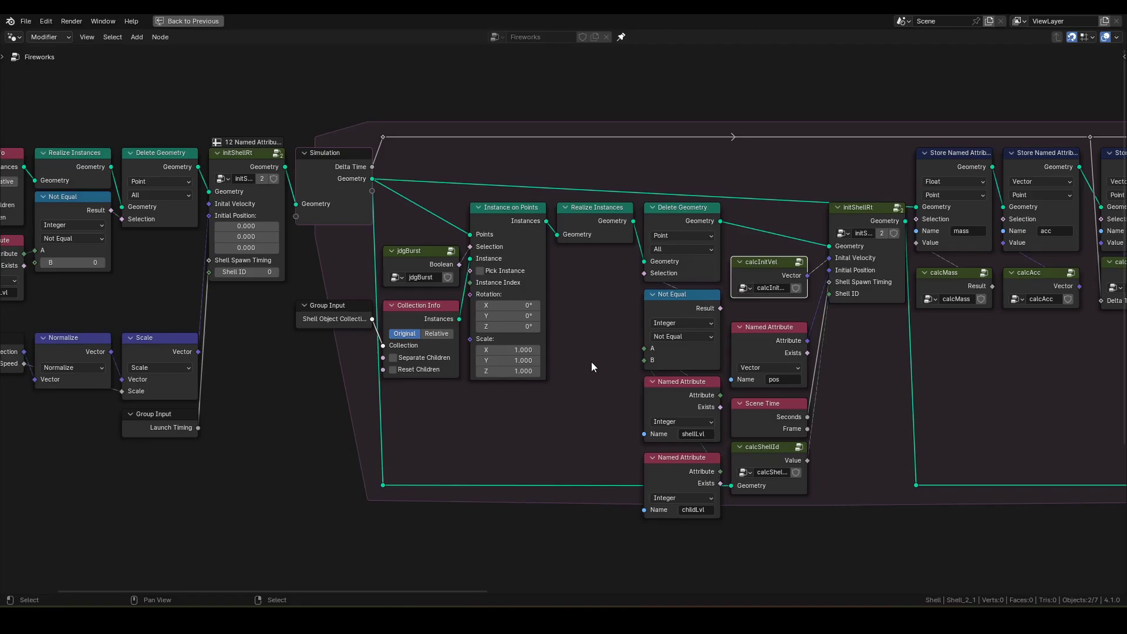
pyautogui.hotkey('ctrl', 'space')
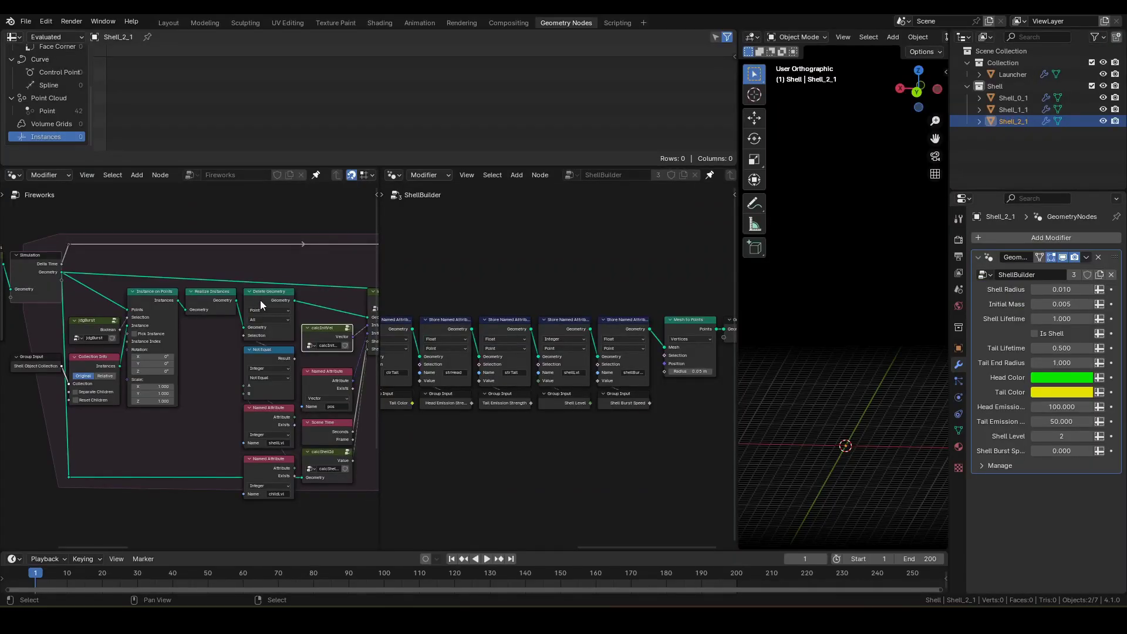
pyautogui.scroll(-1, 259, 301)
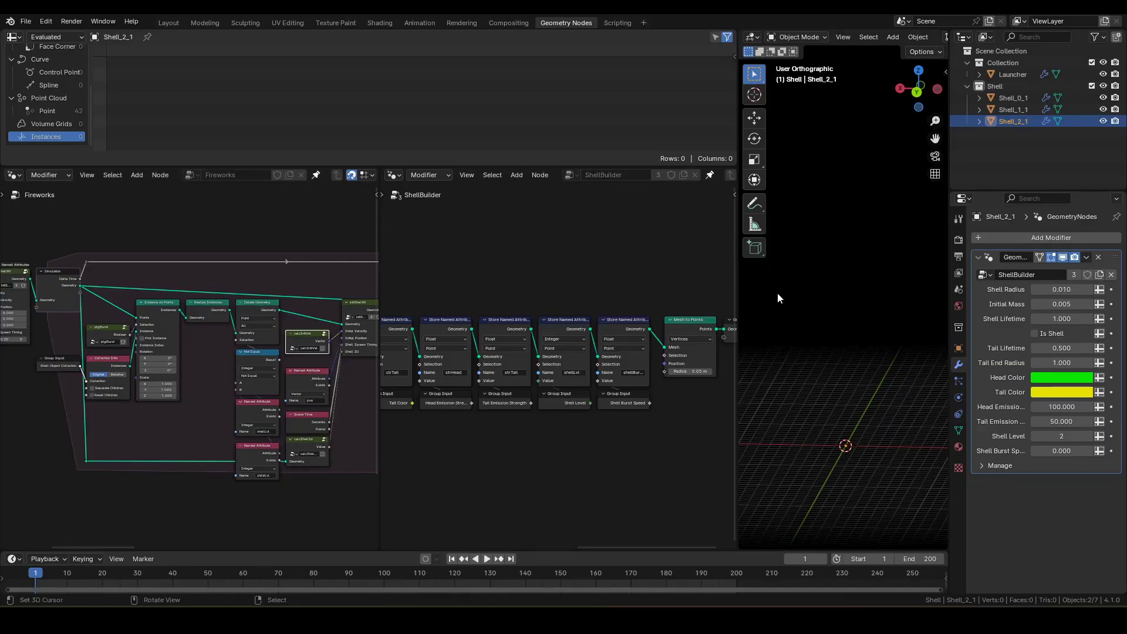